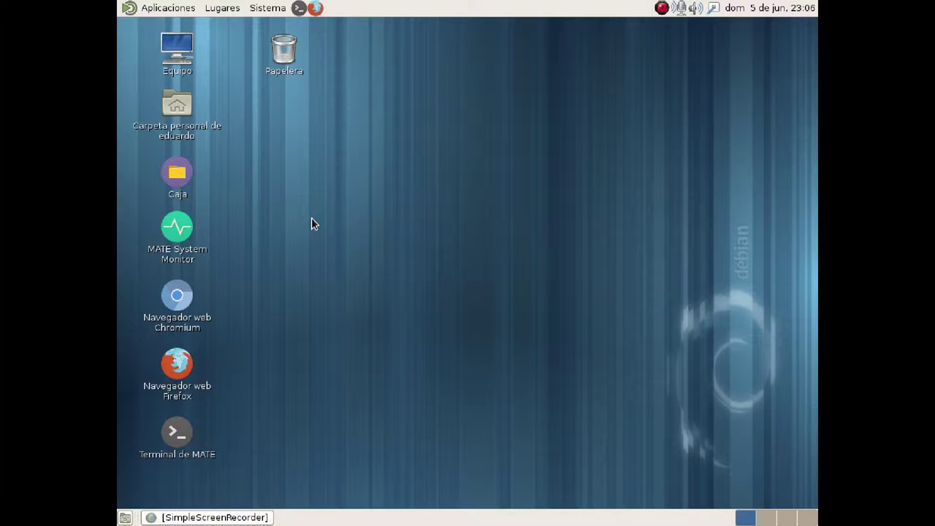
# View the MATE desktop version information from the system menu, then close it
pyautogui.click(268, 7)
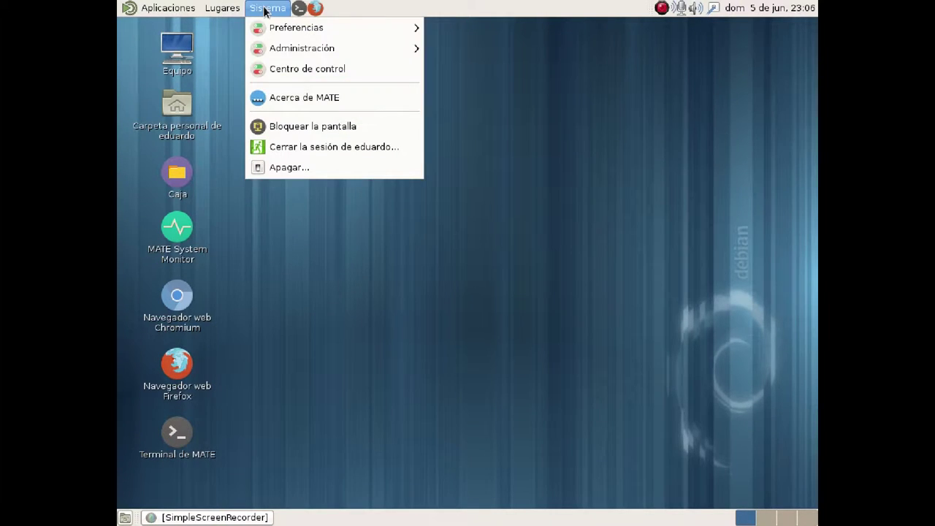
pyautogui.click(377, 99)
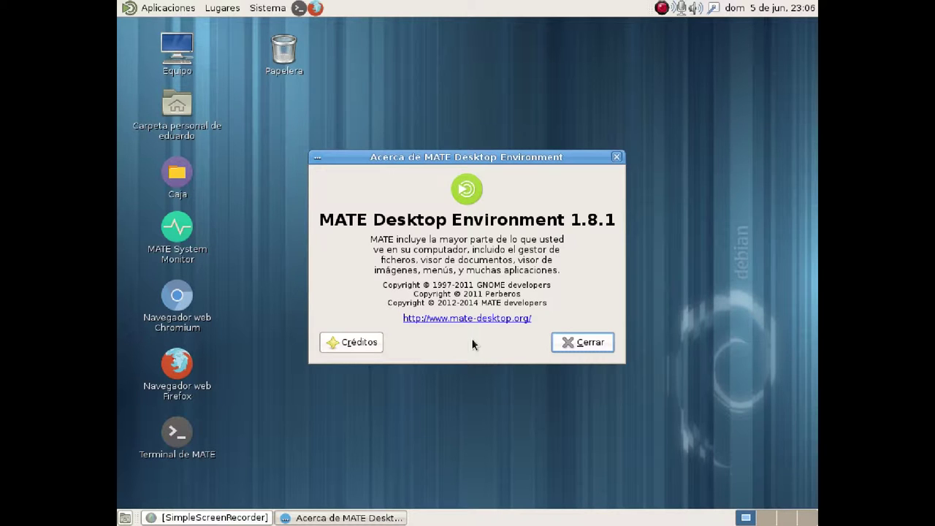
pyautogui.click(600, 348)
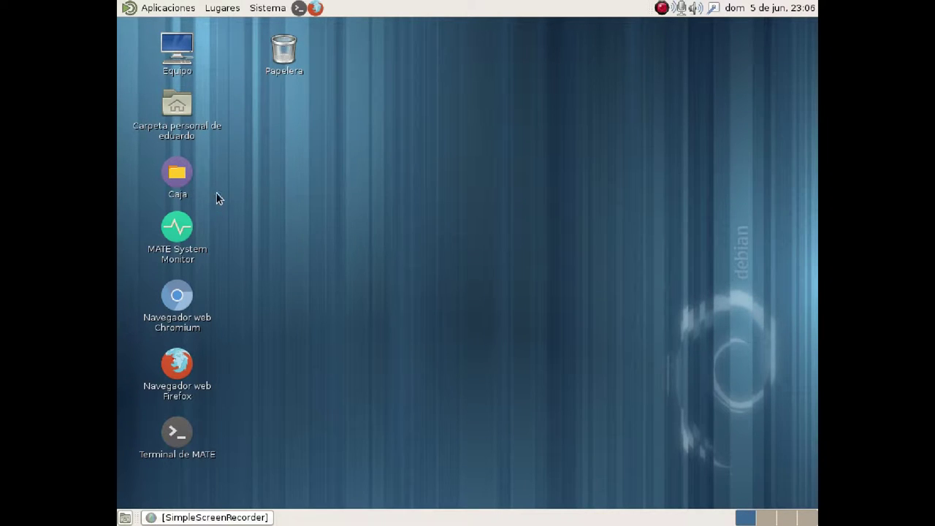
# Launch MATE System Monitor from Applications > System Tools and show its System tab
pyautogui.click(179, 9)
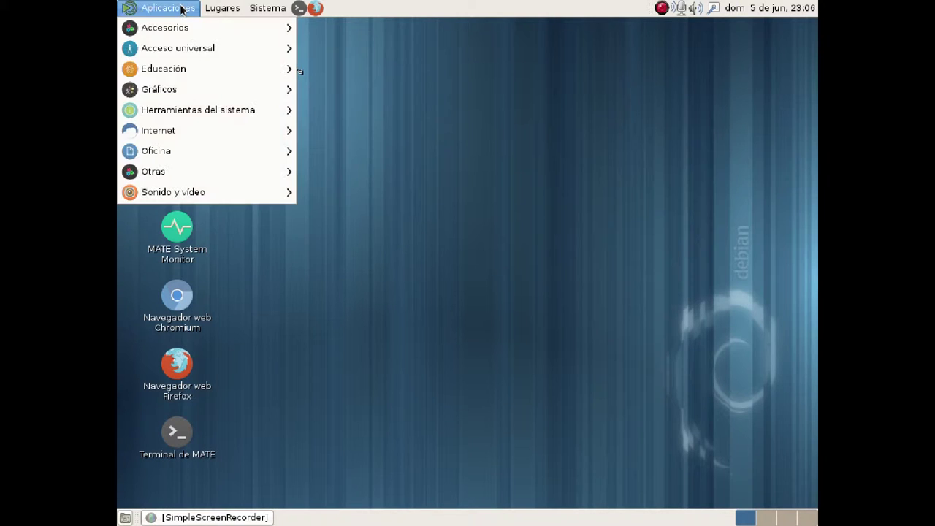
pyautogui.moveTo(219, 104)
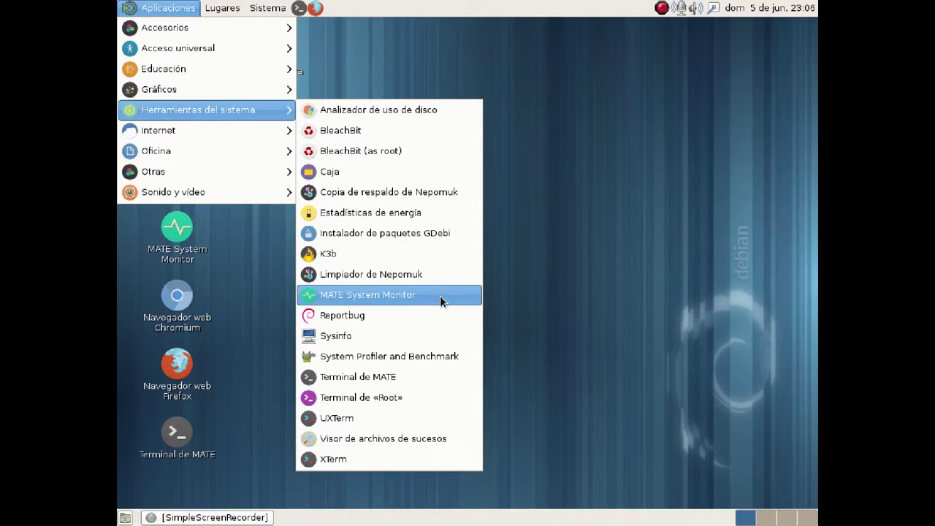
pyautogui.click(438, 295)
pyautogui.click(235, 102)
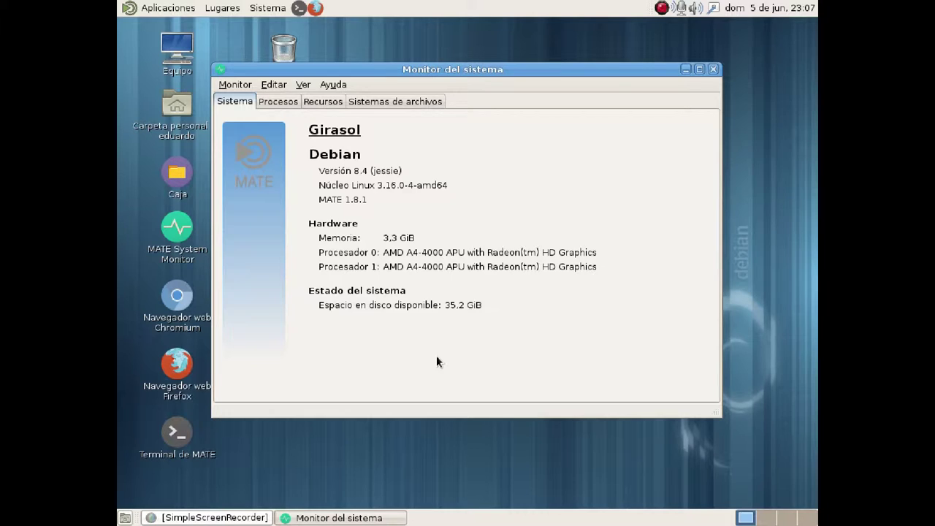
# Switch System Monitor to the Resources tab to watch the CPU, memory and network graphs
pyautogui.click(327, 101)
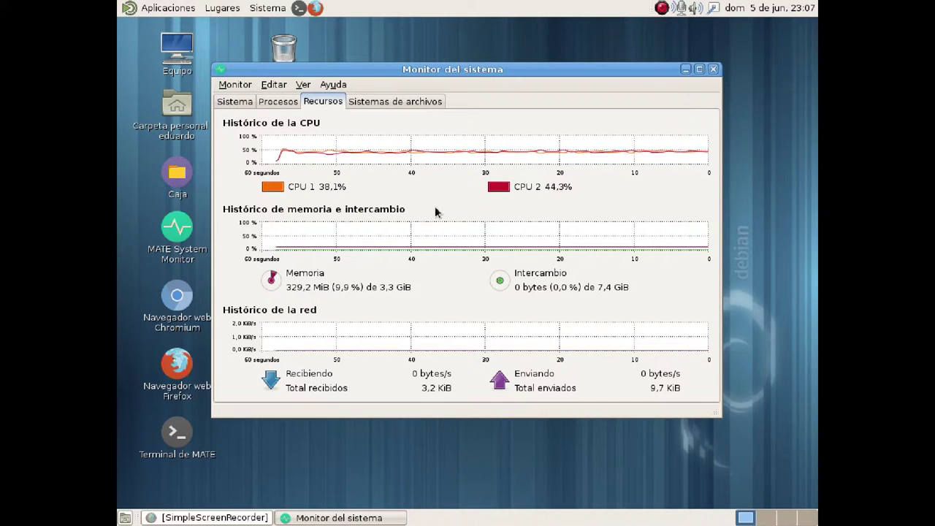
# Go back to the System tab, nudge the window right and down, then minimize System Monitor
pyautogui.click(231, 105)
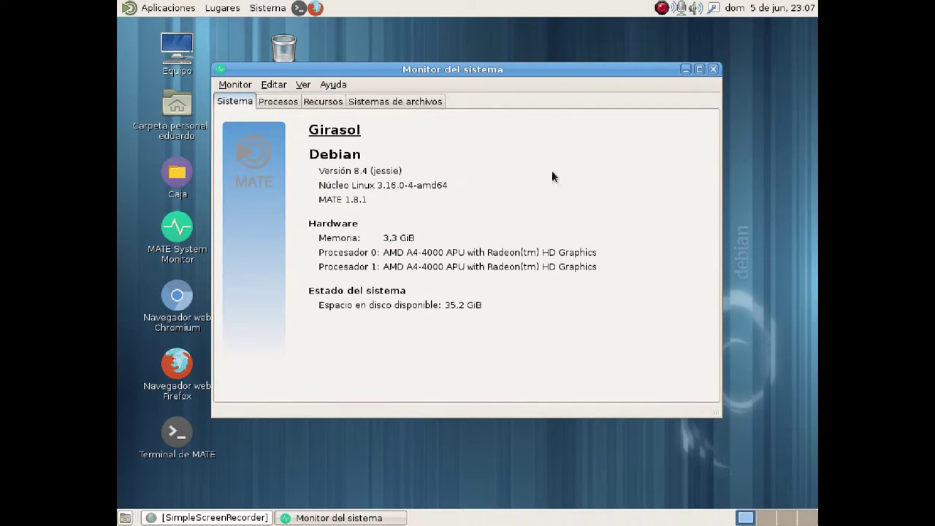
pyautogui.moveTo(527, 69); pyautogui.dragTo(568, 85)
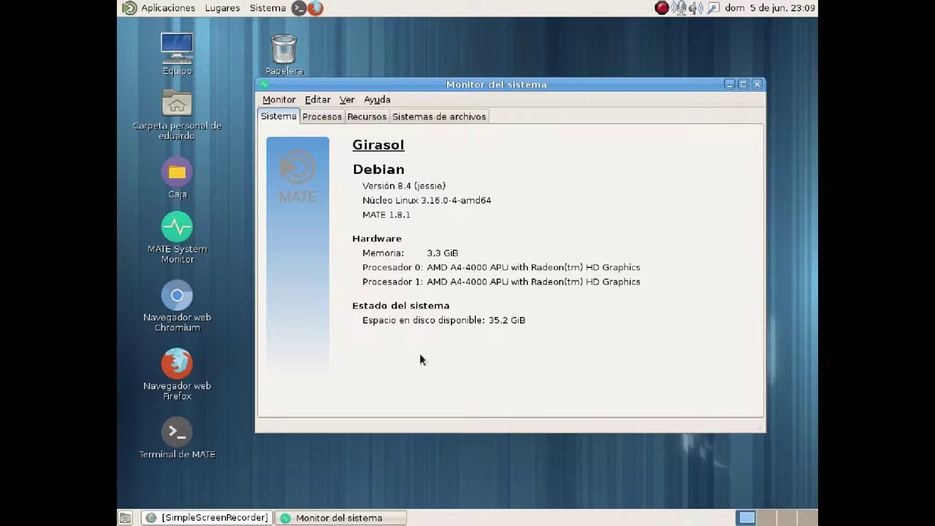
pyautogui.click(730, 85)
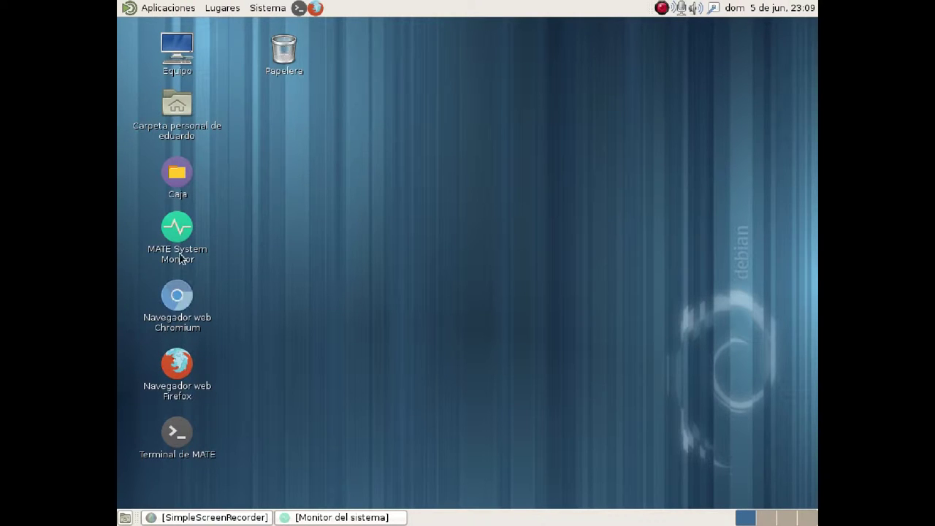
# Launch the Synaptic package manager from System > Administration
pyautogui.click(269, 8)
pyautogui.moveTo(282, 28)
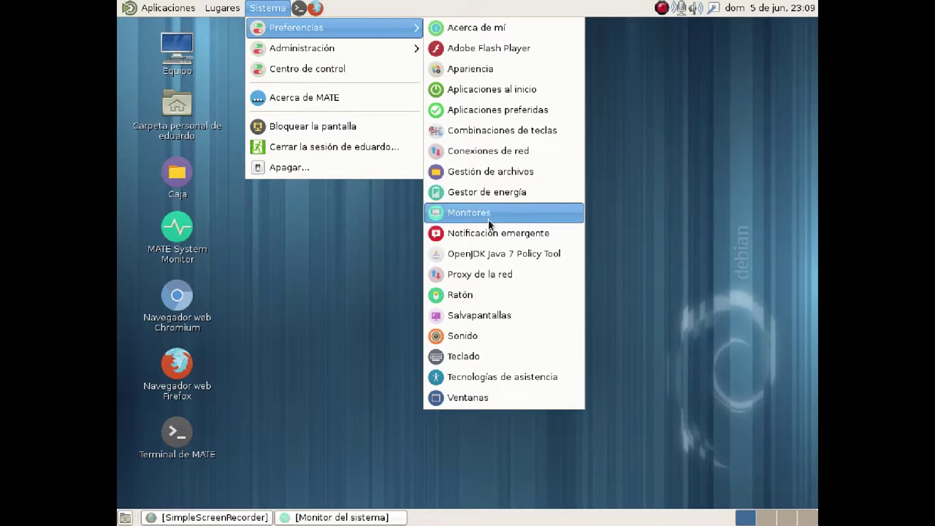
pyautogui.moveTo(359, 50)
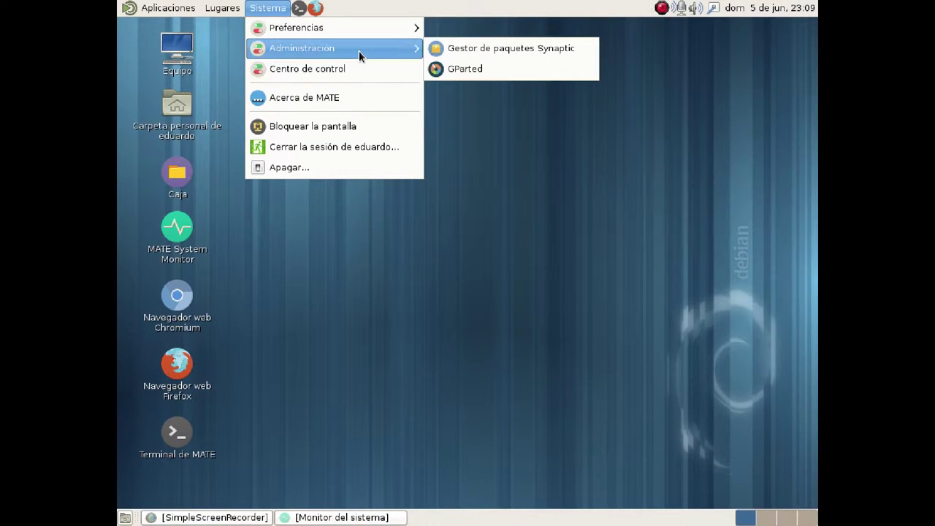
pyautogui.click(502, 48)
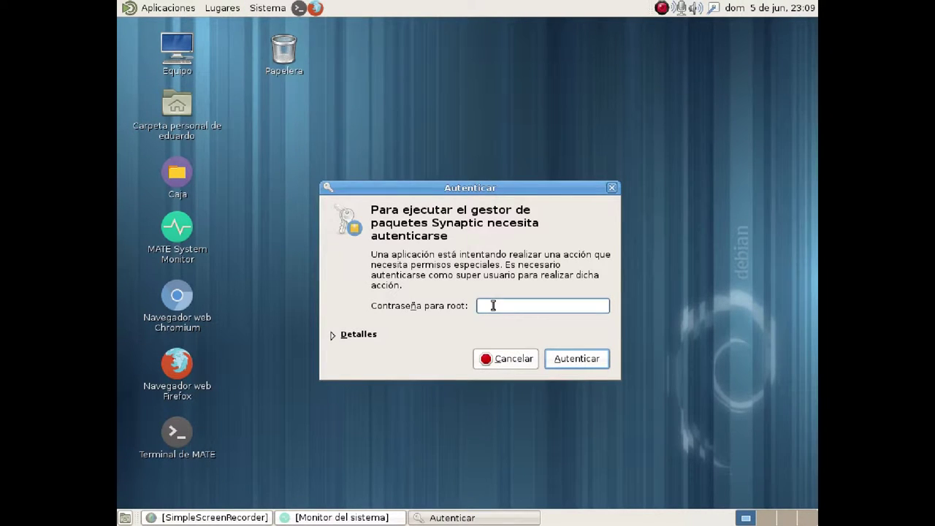
# Enter the root password to authenticate and start Synaptic as superuser
pyautogui.write('••••••••')
pyautogui.click(582, 360)
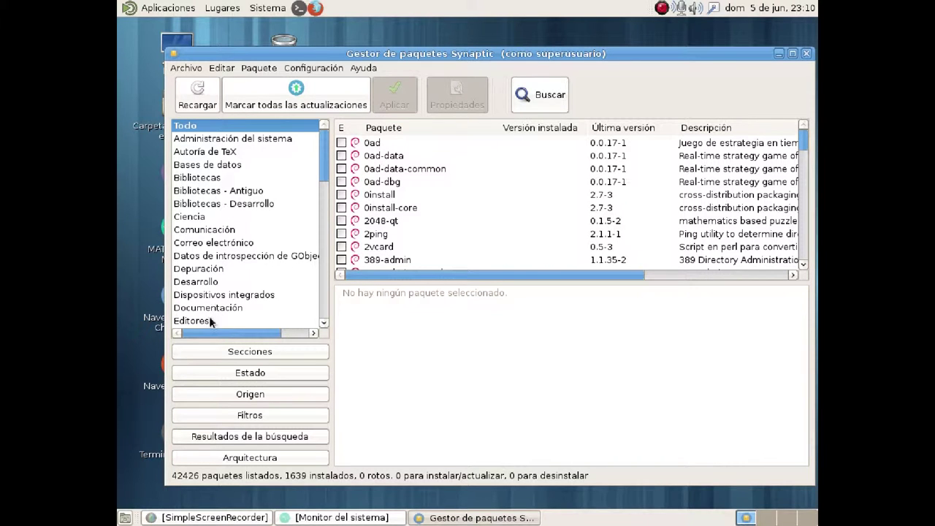
# Browse the Sections list, then open the package search set to description and name
pyautogui.moveTo(326, 160); pyautogui.dragTo(307, 266)
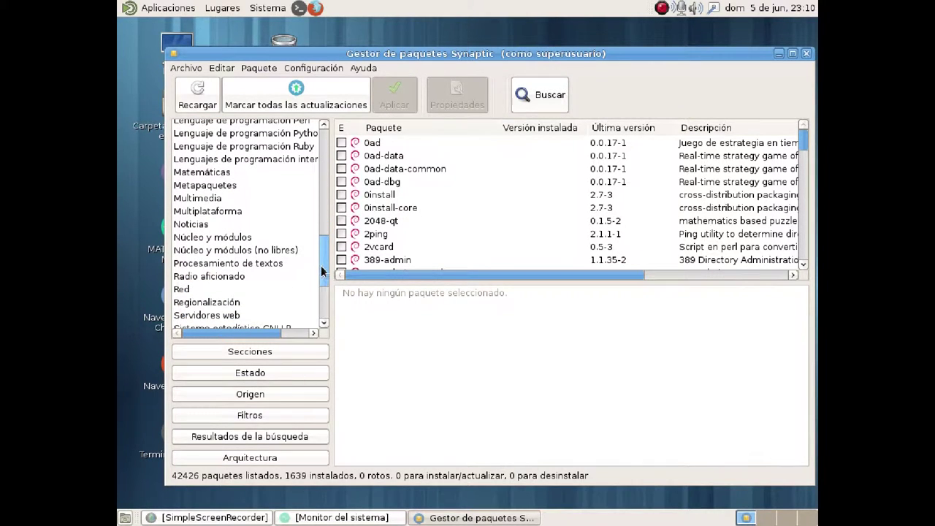
pyautogui.moveTo(320, 265); pyautogui.dragTo(317, 308)
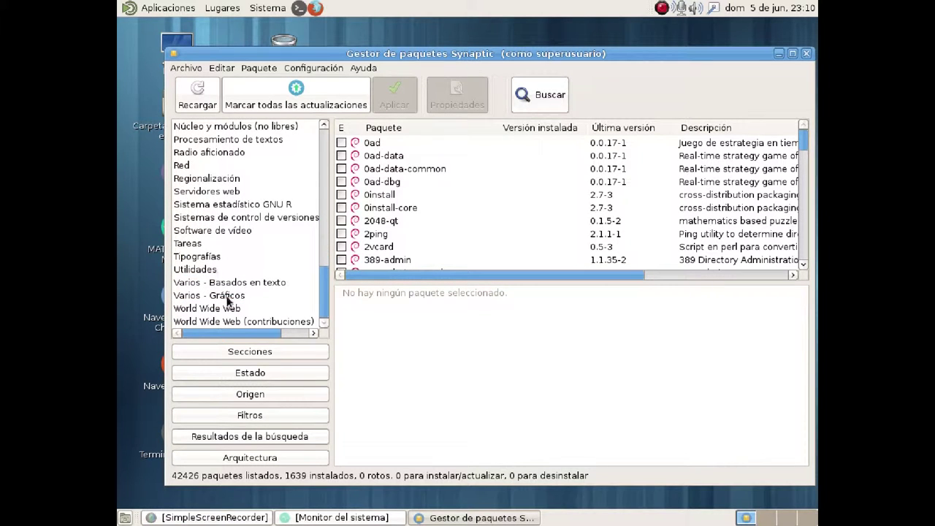
pyautogui.click(274, 354)
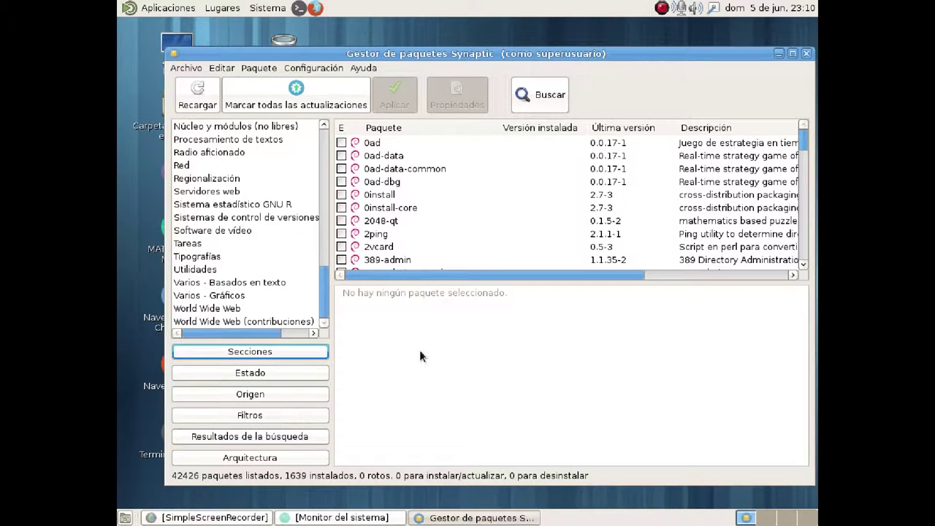
pyautogui.click(541, 95)
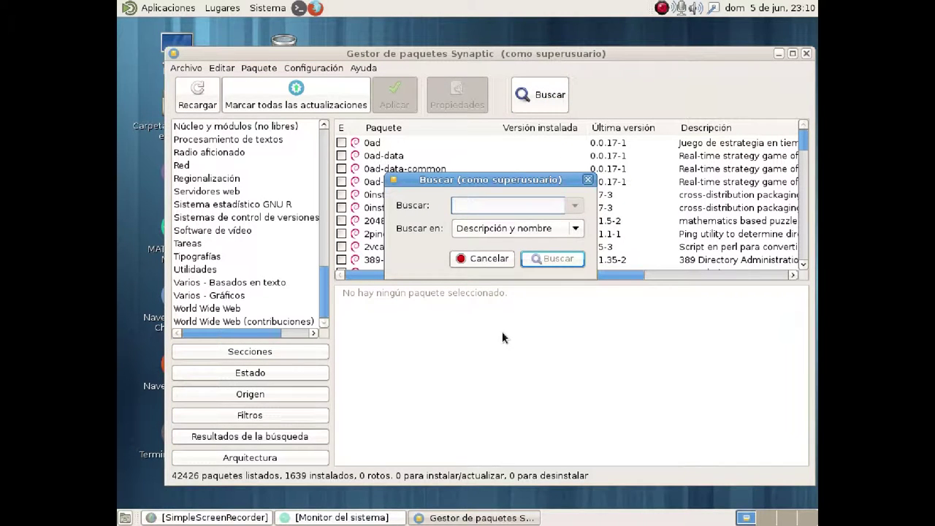
# Search packages for 'radio' and view the autoradio package's description
pyautogui.write('radio')
pyautogui.press('Return')
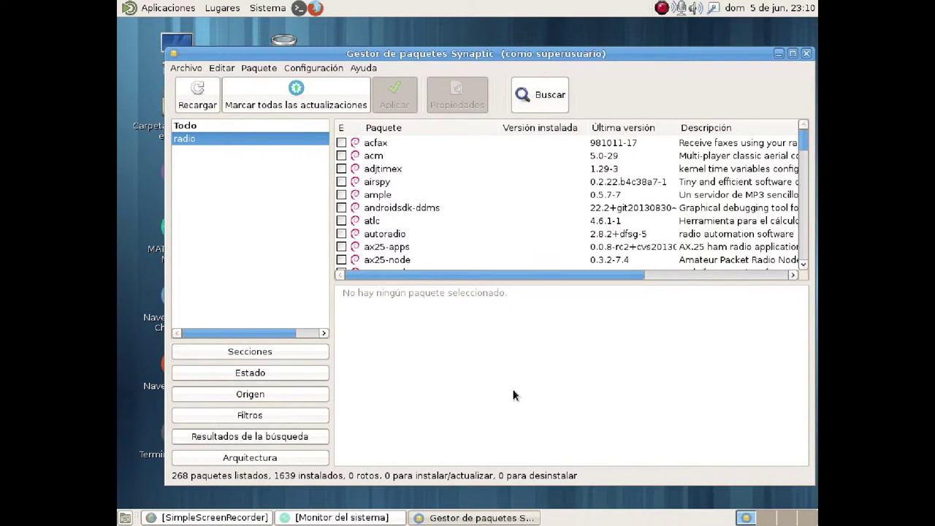
pyautogui.click(387, 237)
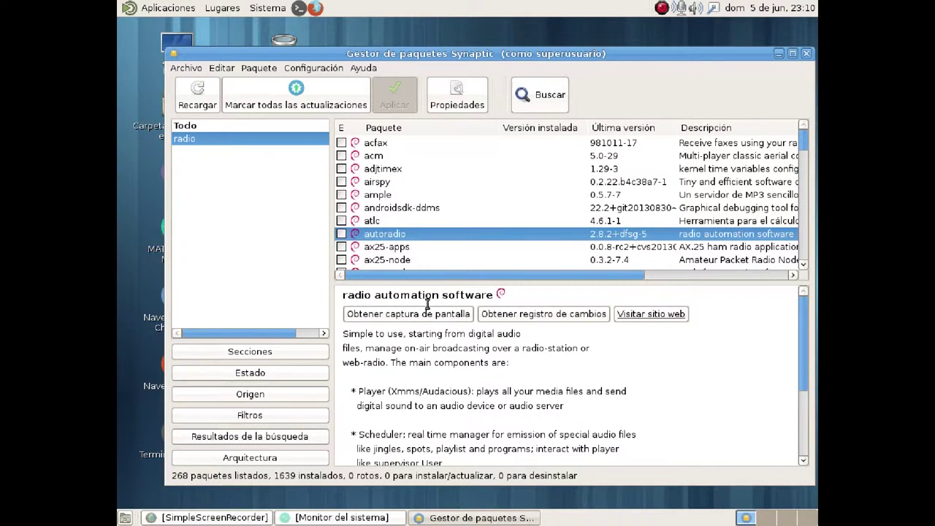
# Scroll down to icecast2, read its description, then close Synaptic
pyautogui.scroll(-8, 455, 194)
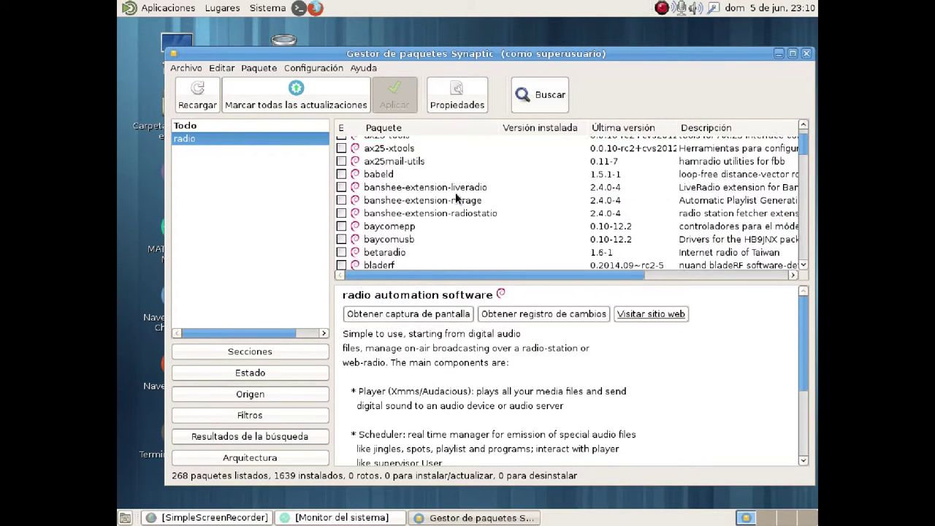
pyautogui.scroll(-2, 455, 197)
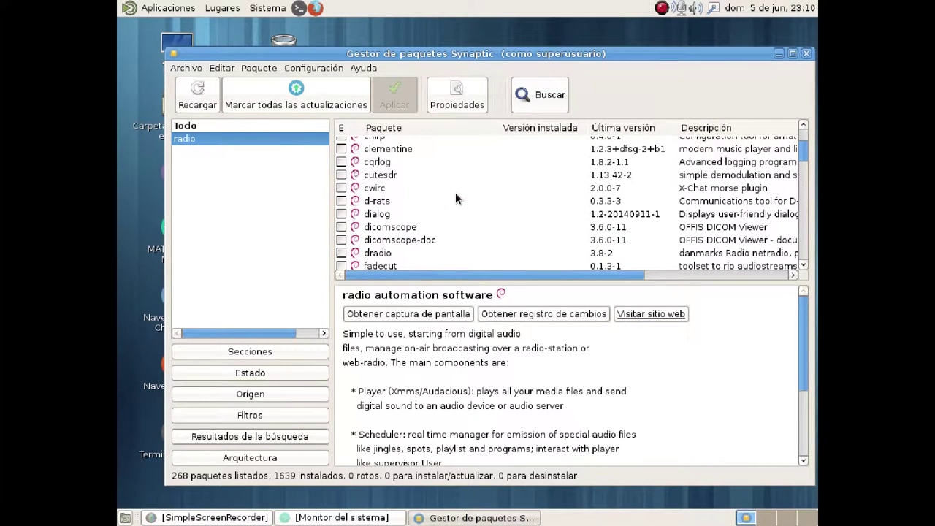
pyautogui.scroll(-2, 455, 197)
pyautogui.scroll(-10, 455, 192)
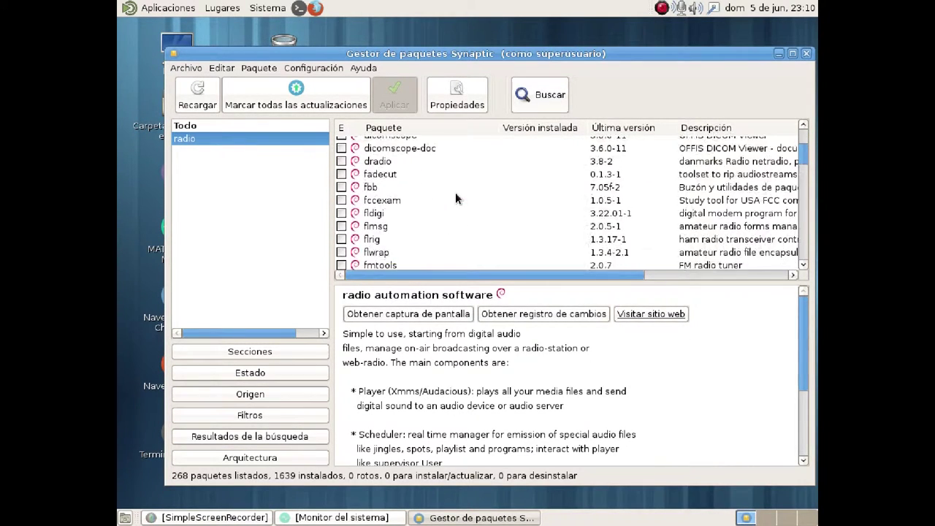
pyautogui.scroll(-7, 456, 192)
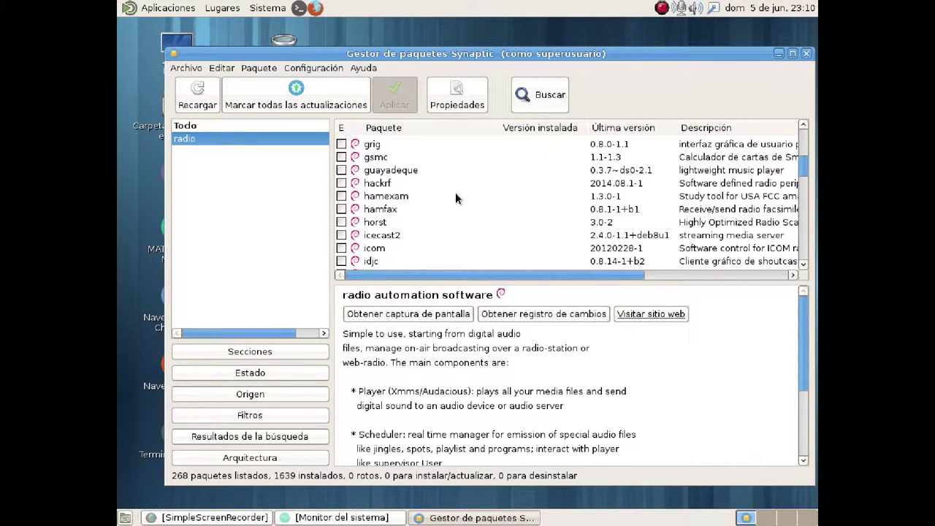
pyautogui.click(384, 236)
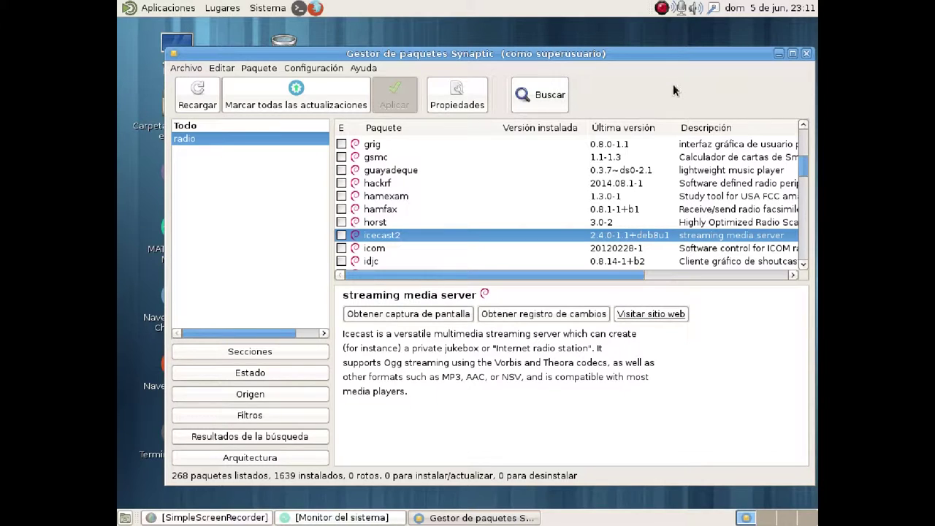
pyautogui.click(807, 53)
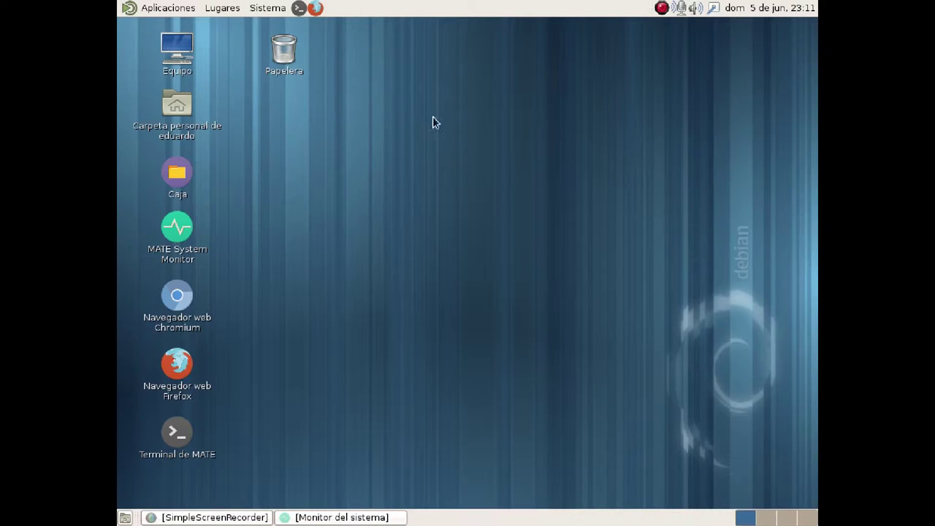
# Open the MATE Control Center from the System menu
pyautogui.click(270, 11)
pyautogui.moveTo(293, 48)
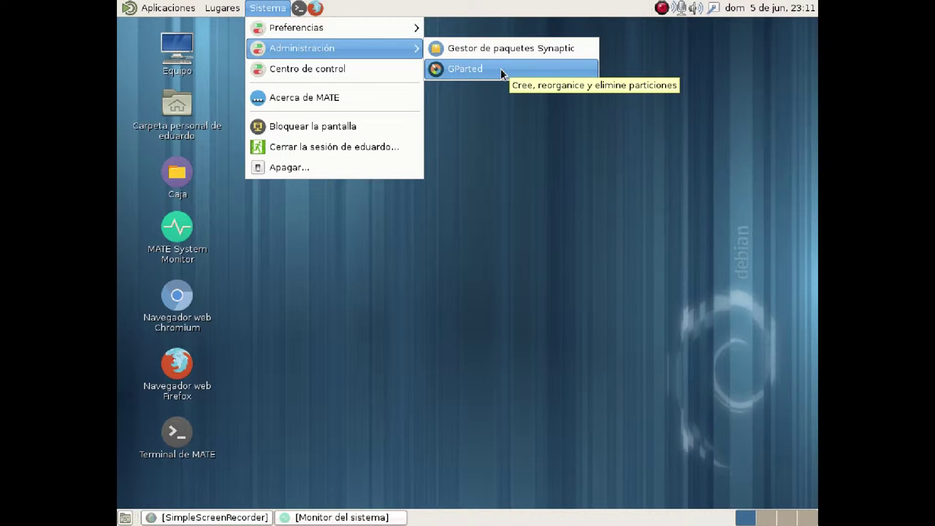
pyautogui.click(353, 71)
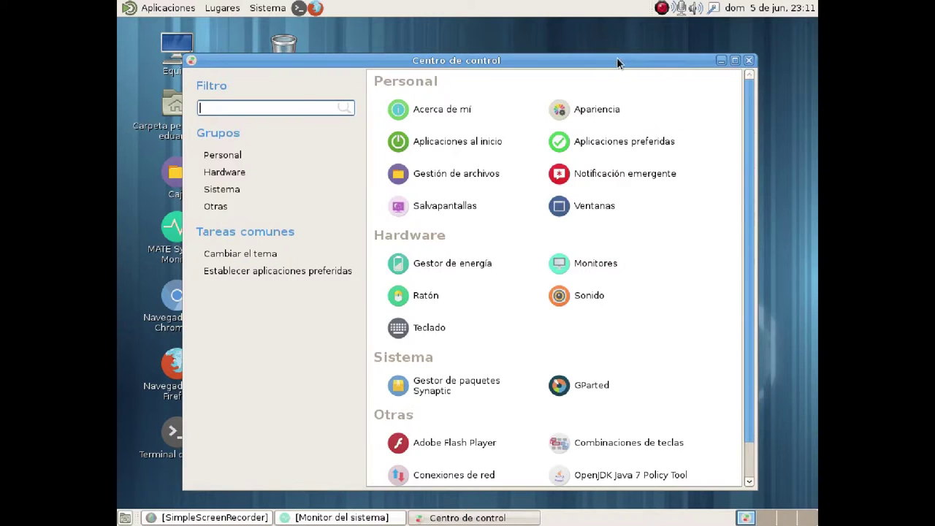
# Move the Control Center window up slightly and open the Appearance preferences
pyautogui.moveTo(618, 62); pyautogui.dragTo(616, 51)
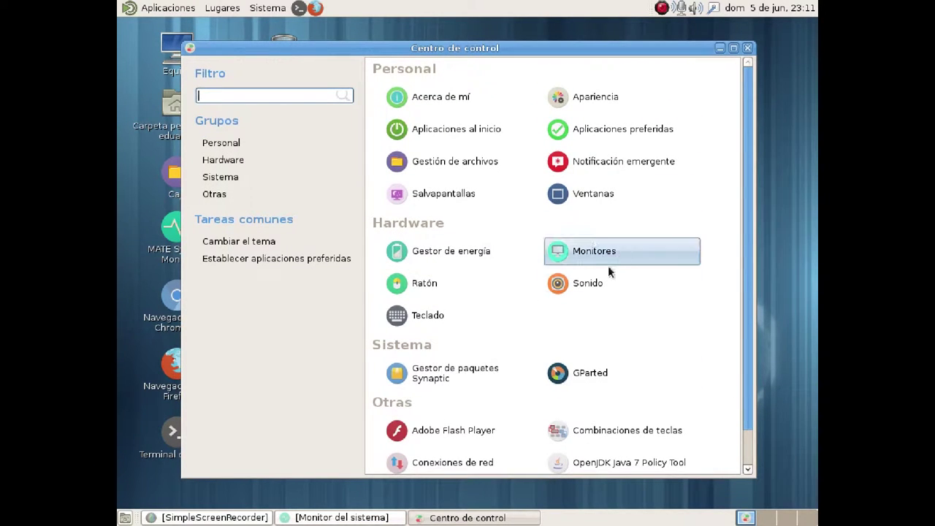
pyautogui.click(589, 100)
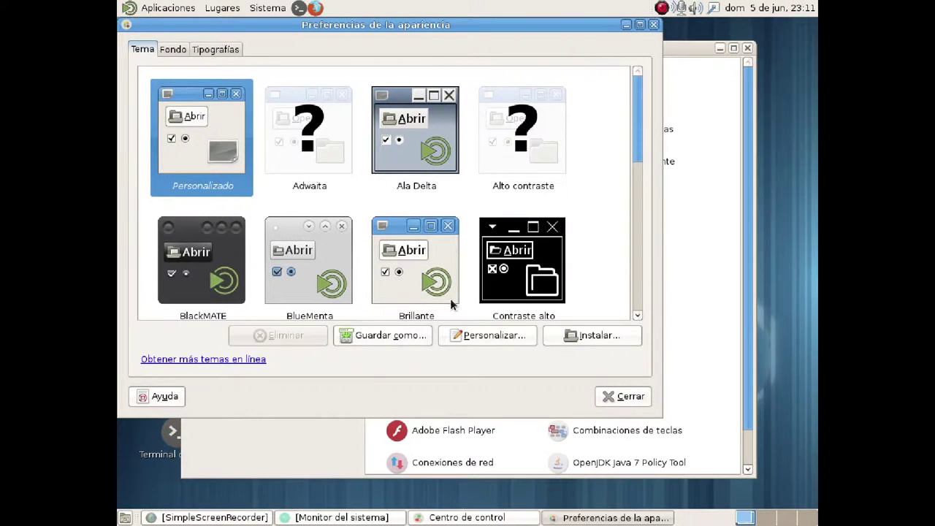
pyautogui.moveTo(643, 160); pyautogui.dragTo(641, 141)
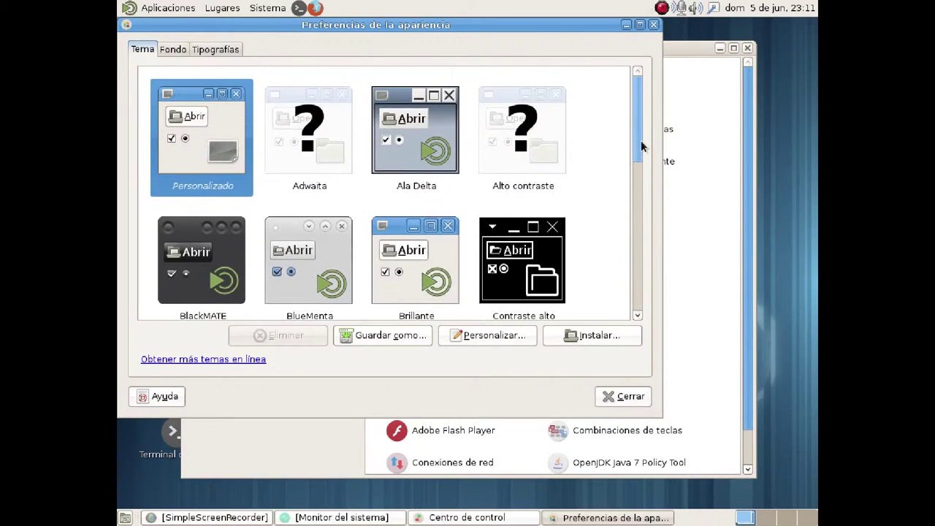
pyautogui.click(164, 51)
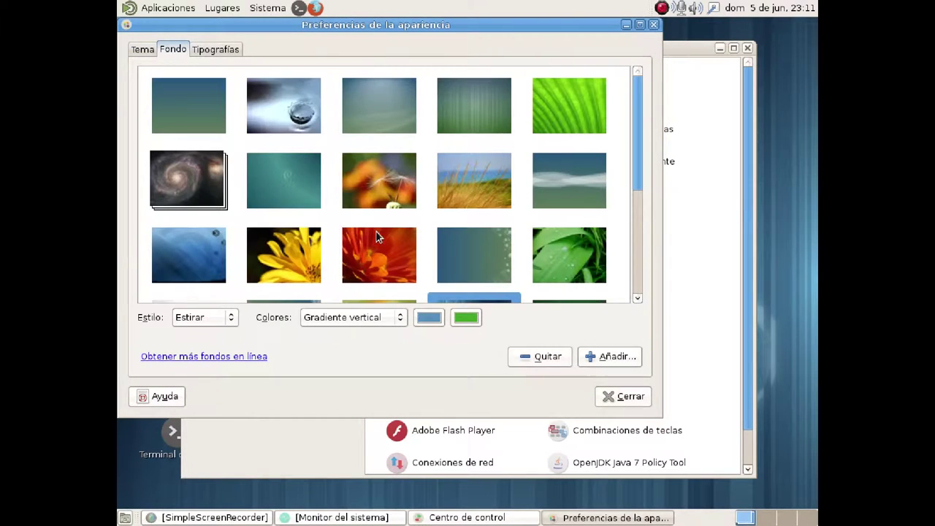
pyautogui.moveTo(636, 152)
pyautogui.mouseDown()
pyautogui.moveTo(625, 252)
pyautogui.moveTo(627, 139)
pyautogui.mouseUp()
pyautogui.click(219, 52)
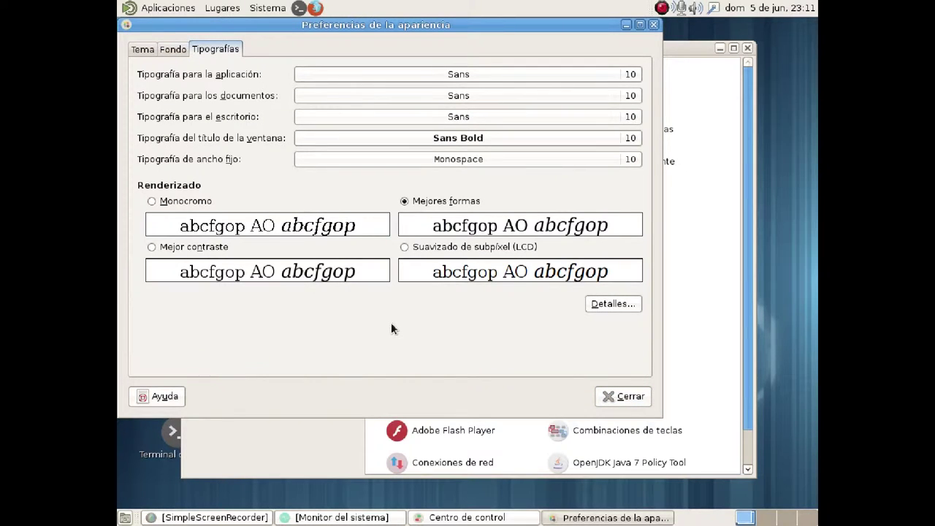
pyautogui.click(144, 51)
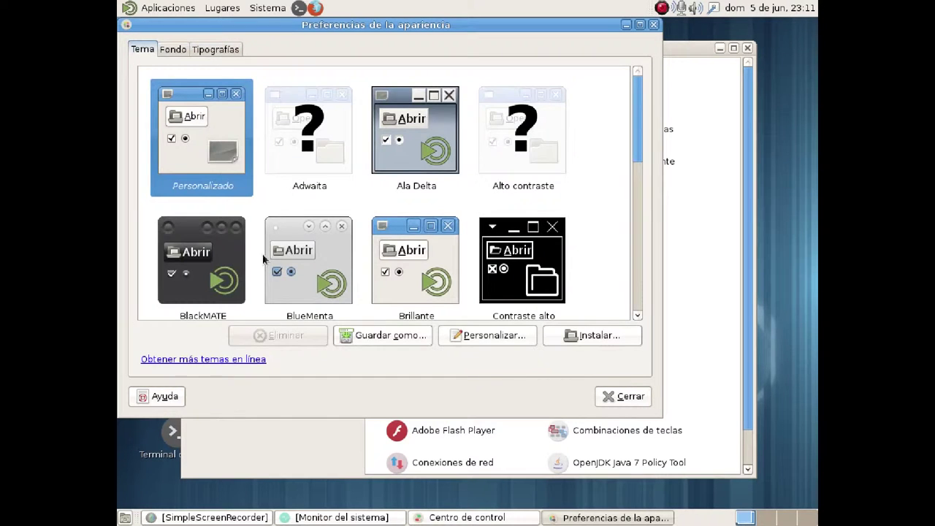
# Open the theme customisation and browse Controls, Colours and the Window Border list (Splint-Left, TraditionalGreen)
pyautogui.click(503, 336)
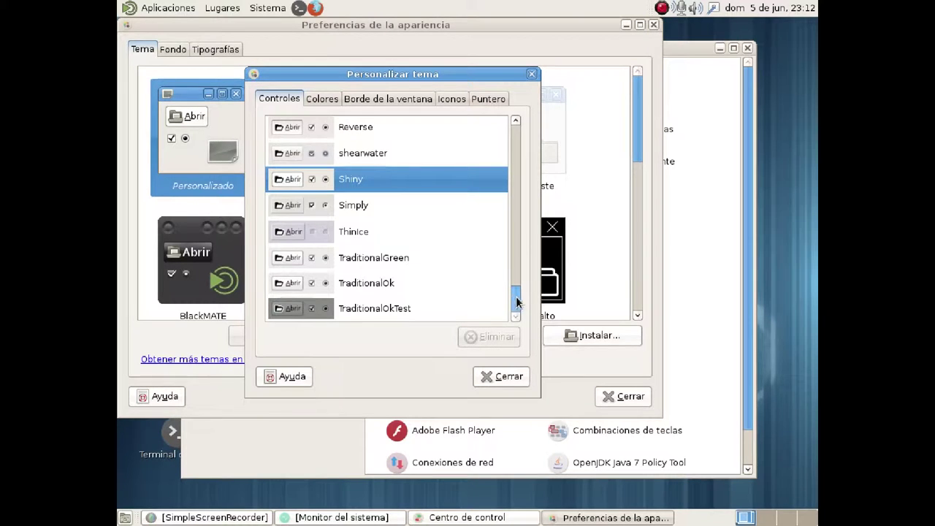
pyautogui.moveTo(515, 298); pyautogui.dragTo(481, 274)
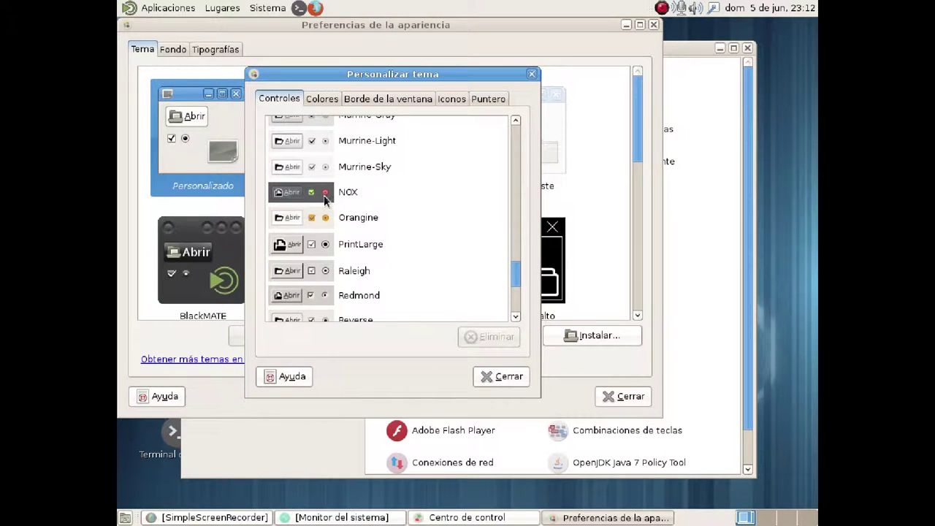
pyautogui.click(320, 103)
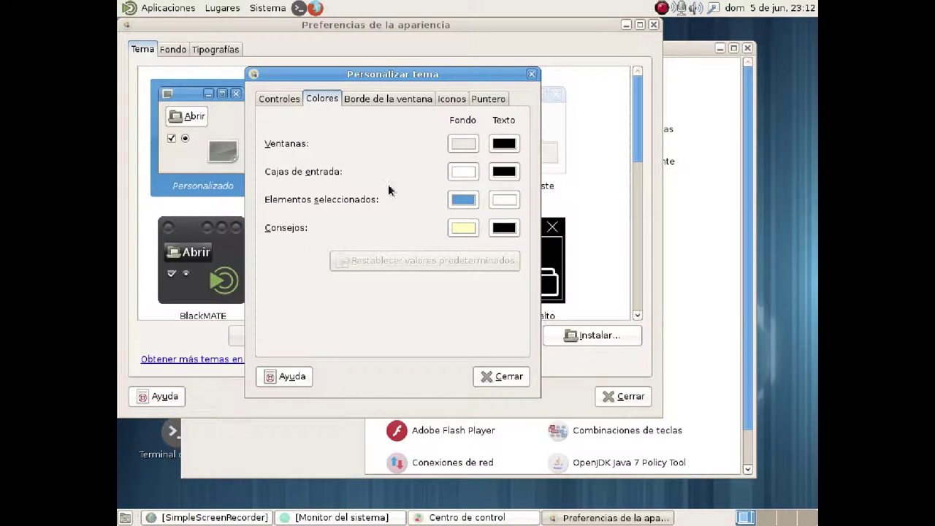
pyautogui.click(377, 99)
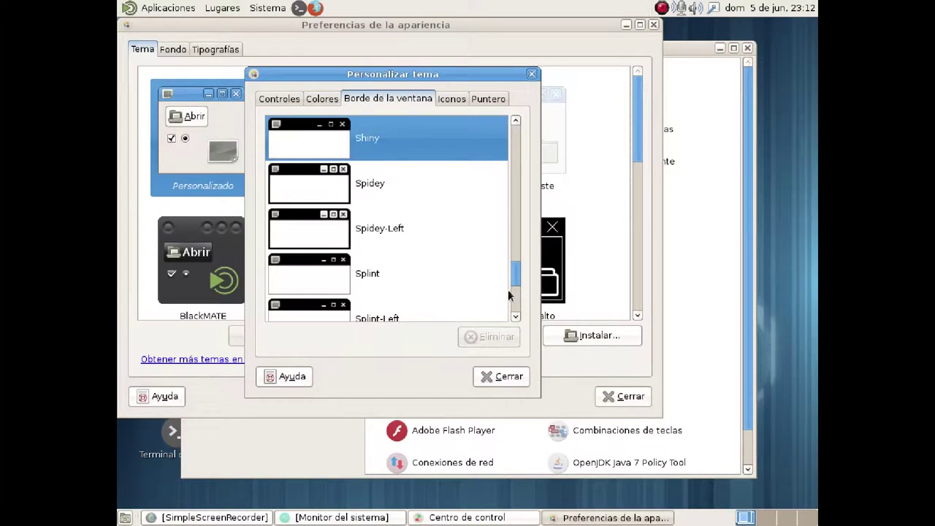
pyautogui.moveTo(514, 288)
pyautogui.mouseDown()
pyautogui.moveTo(511, 144)
pyautogui.moveTo(513, 299)
pyautogui.mouseUp()
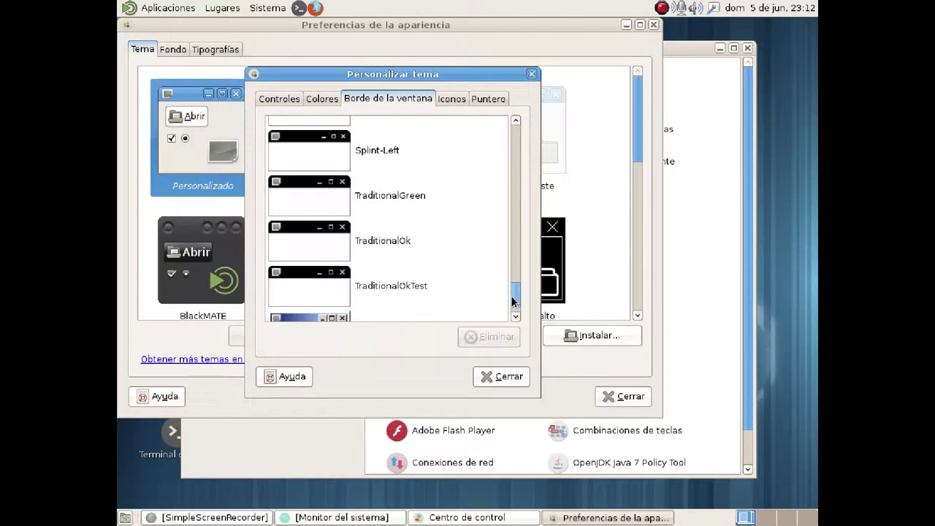
# On the Icons tab, preview the Oxígeno, MATE, MATE-Faenza and Menta icon themes
pyautogui.click(451, 98)
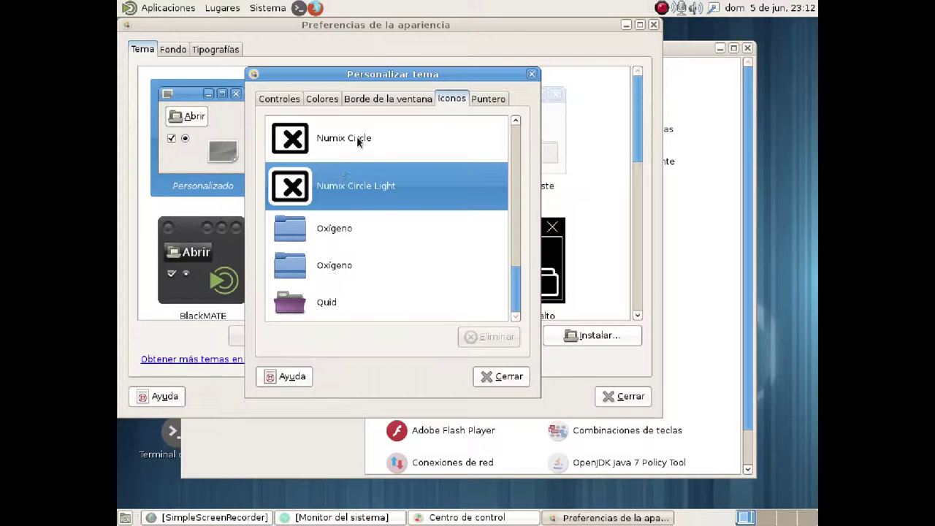
pyautogui.moveTo(512, 293)
pyautogui.mouseDown()
pyautogui.moveTo(514, 137)
pyautogui.moveTo(512, 298)
pyautogui.mouseUp()
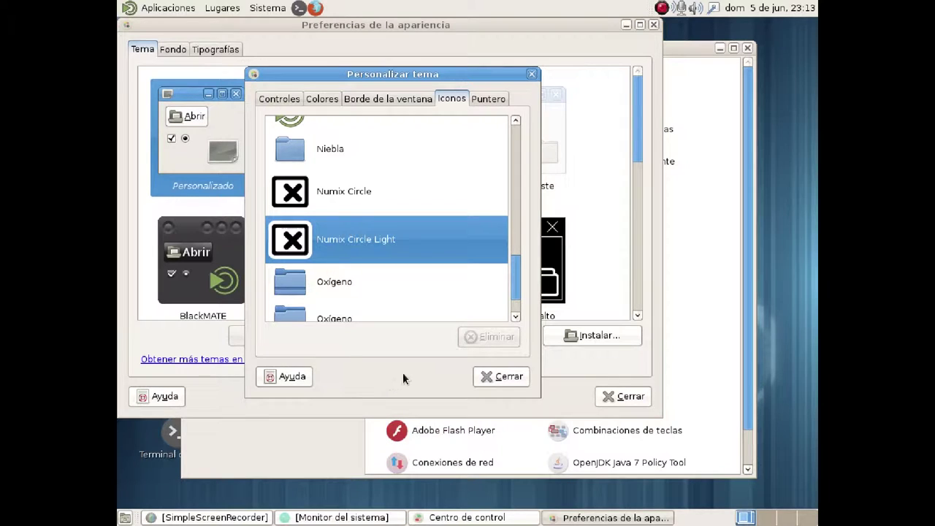
pyautogui.click(343, 284)
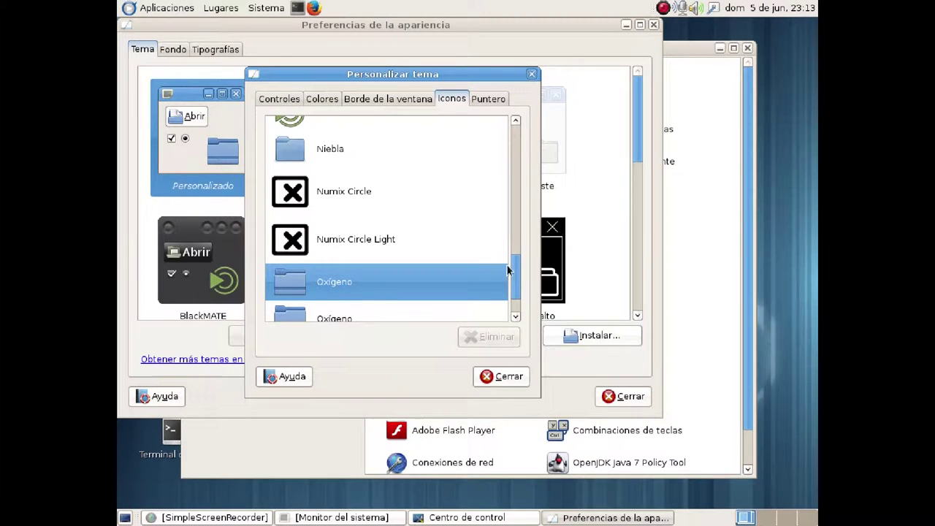
pyautogui.scroll(5, 343, 187)
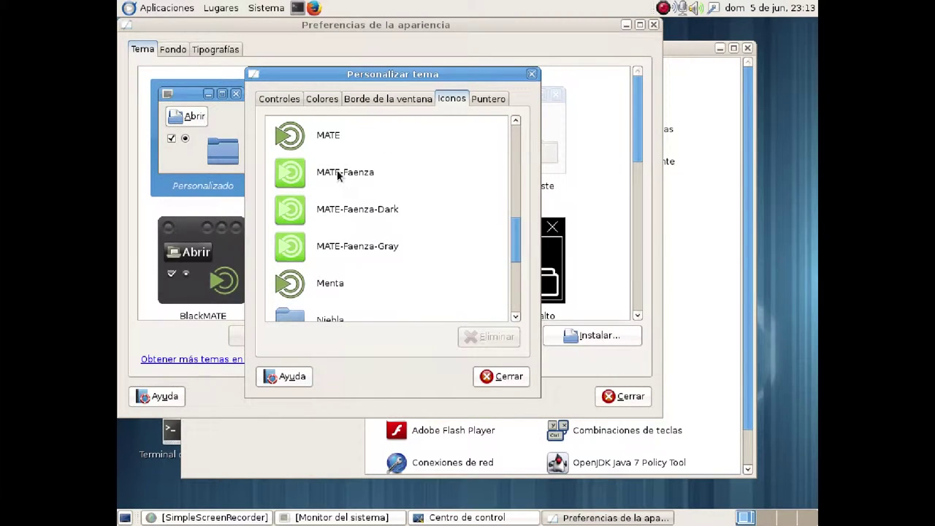
pyautogui.click(325, 137)
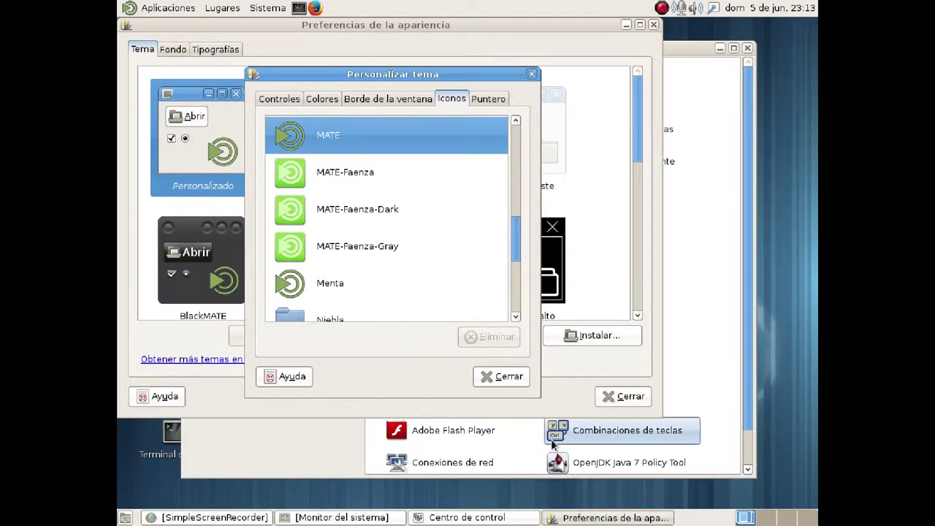
pyautogui.click(354, 179)
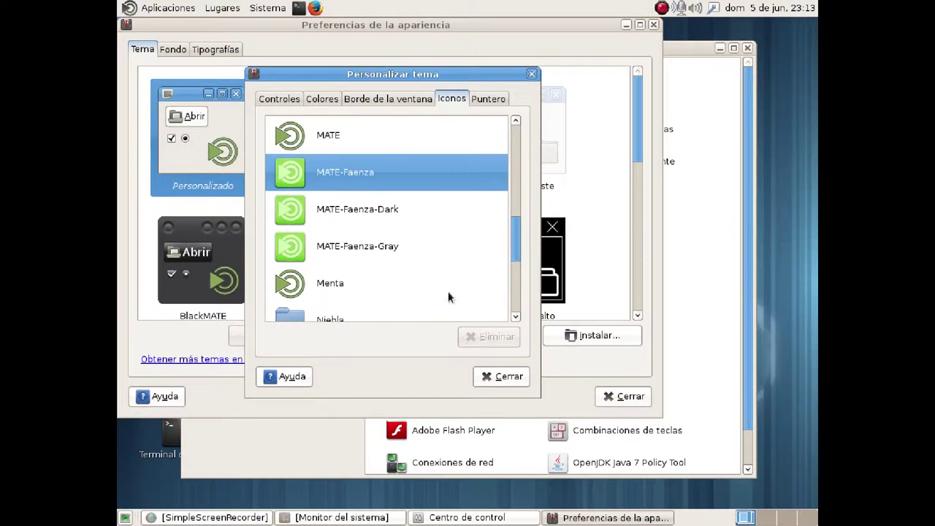
pyautogui.click(330, 285)
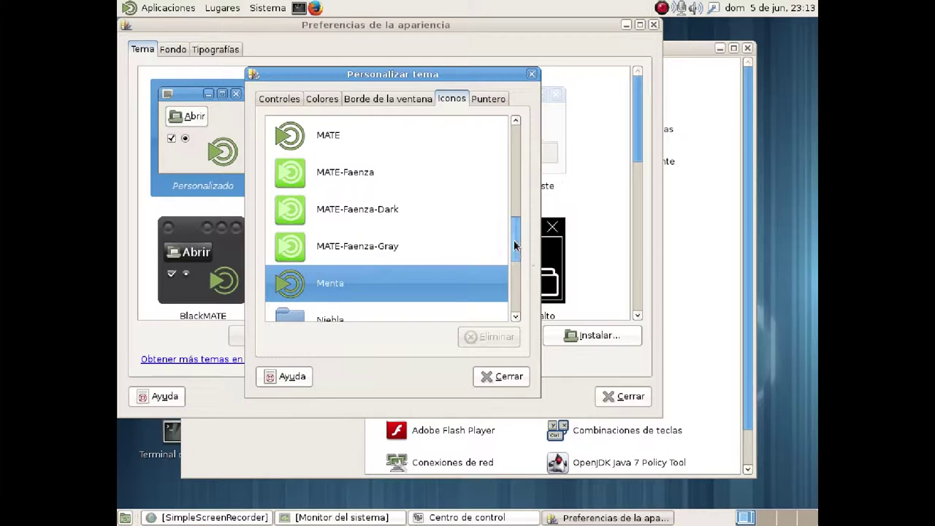
# Try Niebla, Quid and both Oxígeno themes, then restore Numix Circle Light and close
pyautogui.moveTo(513, 240); pyautogui.dragTo(497, 268)
pyautogui.click(330, 192)
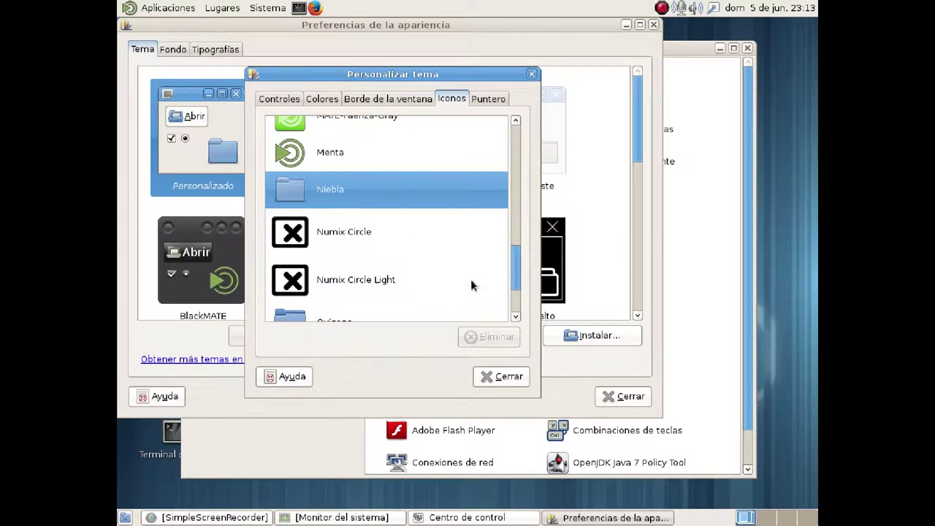
pyautogui.moveTo(510, 256); pyautogui.dragTo(511, 289)
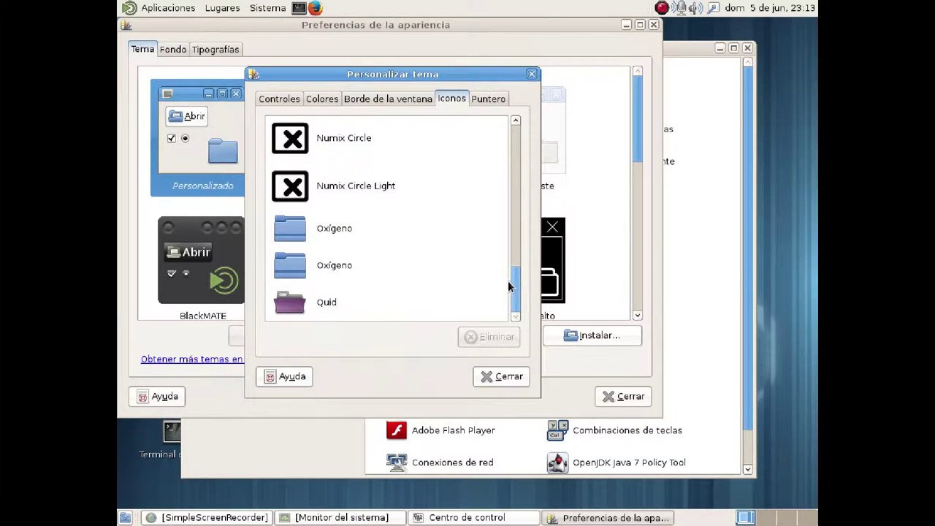
pyautogui.click(328, 306)
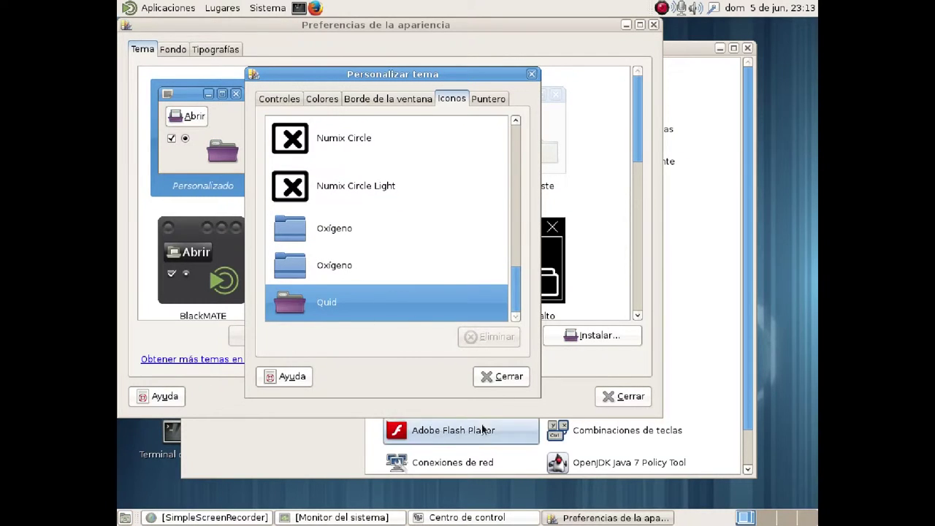
pyautogui.click(331, 271)
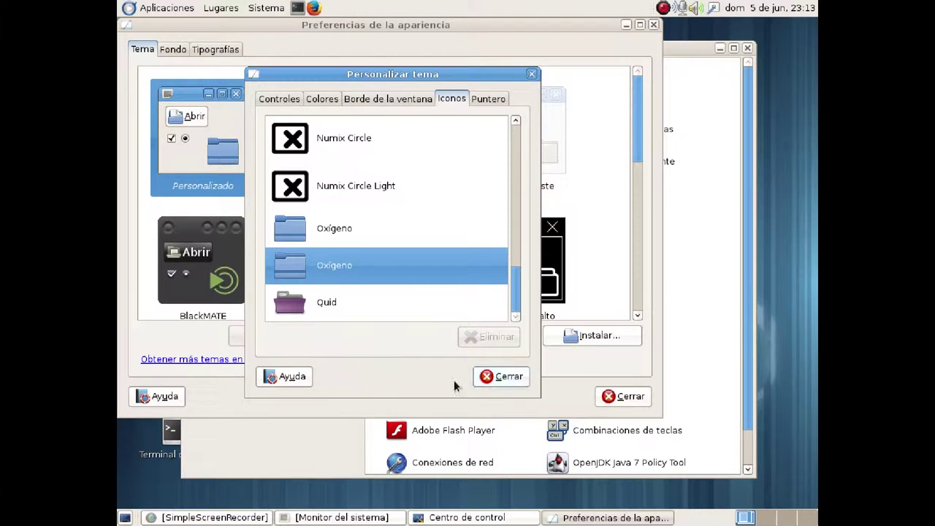
pyautogui.click(334, 231)
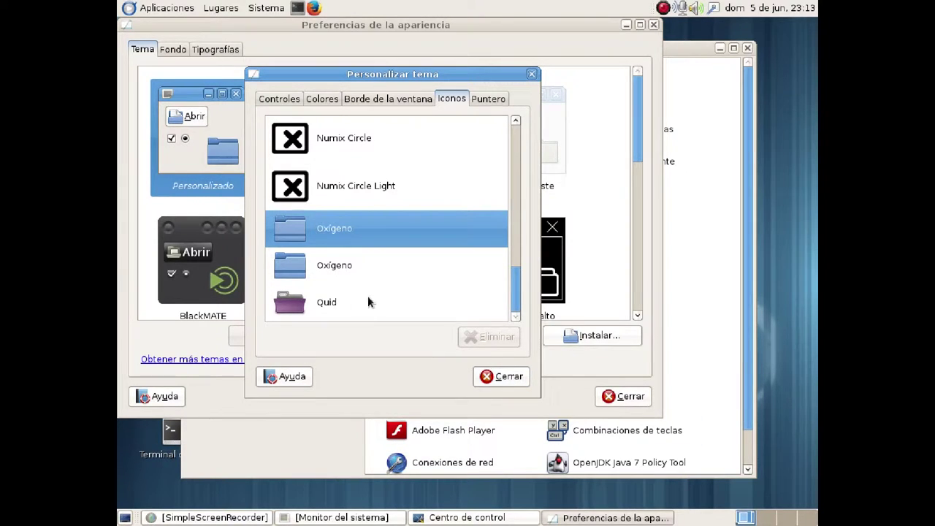
pyautogui.click(332, 302)
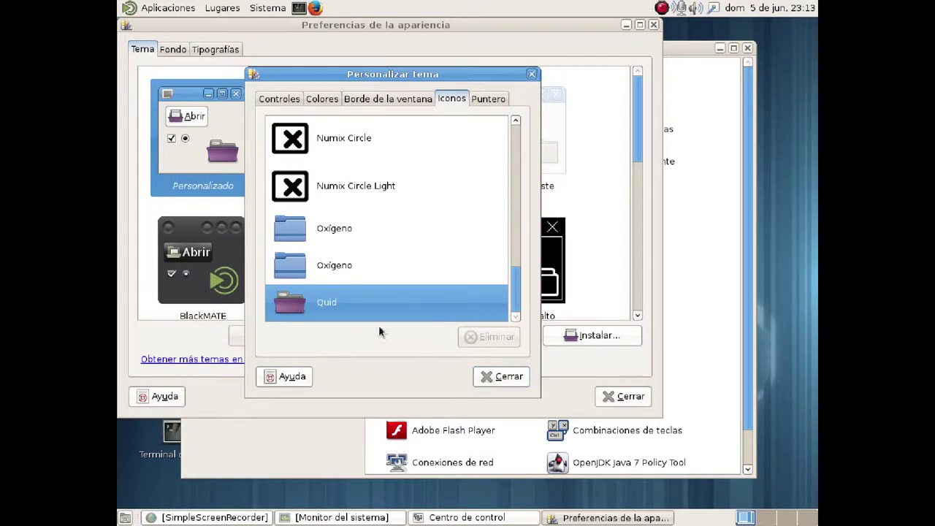
pyautogui.click(343, 267)
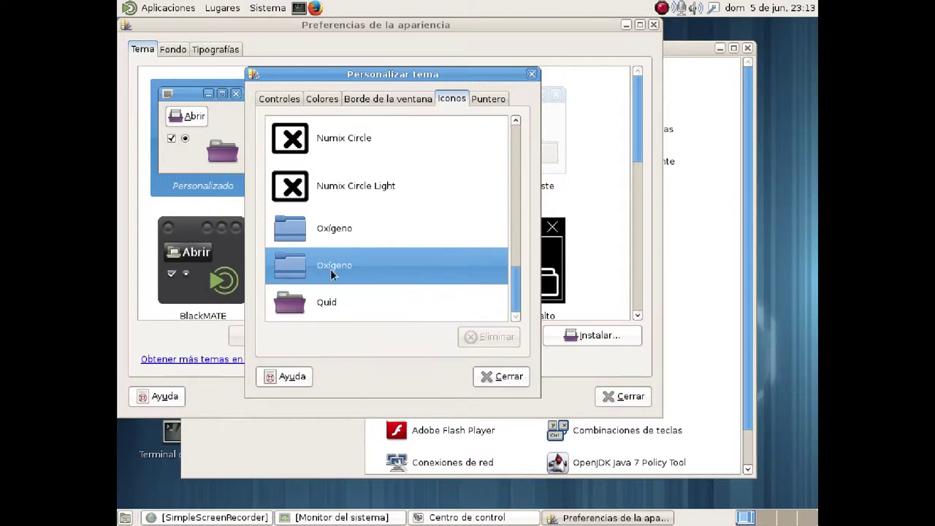
pyautogui.click(353, 188)
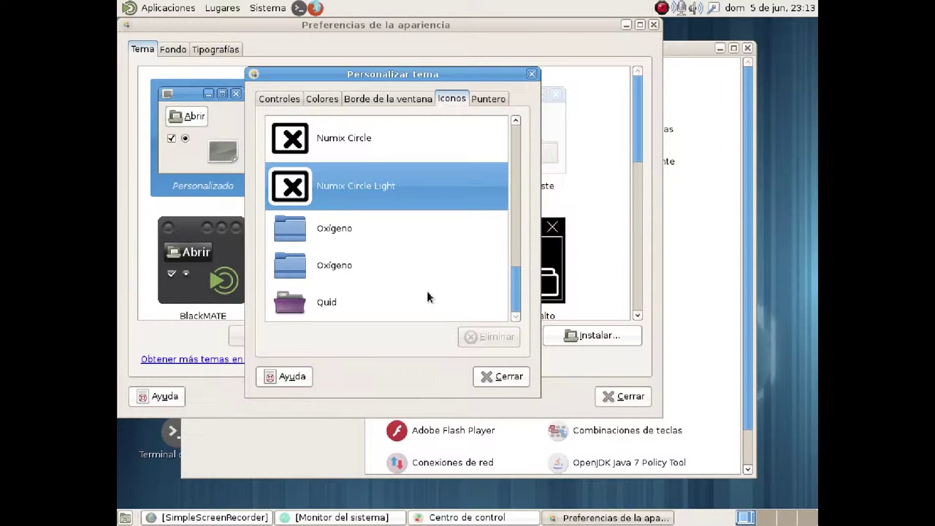
pyautogui.click(490, 379)
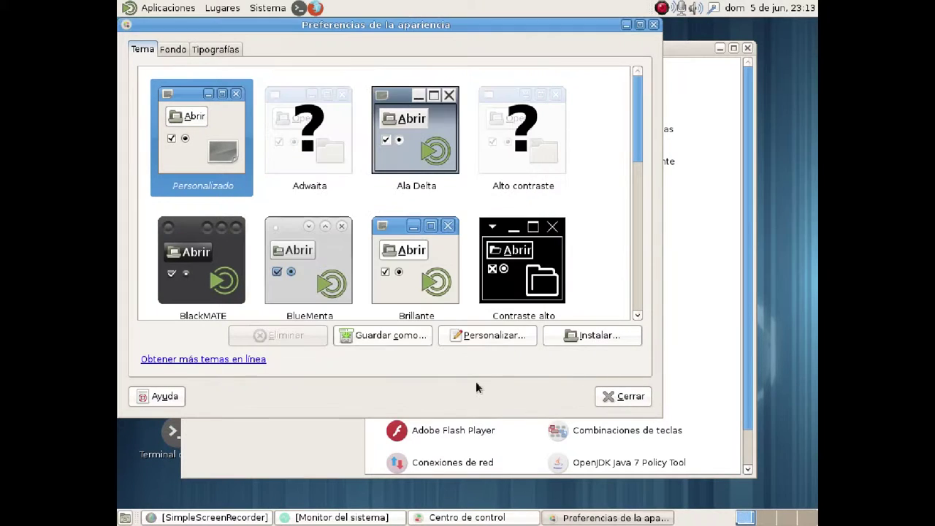
# Close Appearance, briefly open and close About Me, then close the Control Center
pyautogui.click(613, 404)
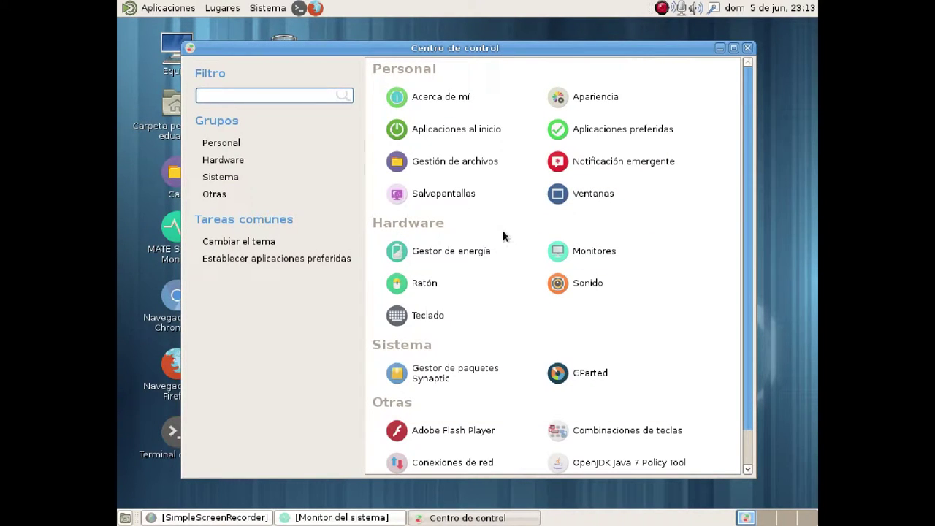
pyautogui.click(412, 101)
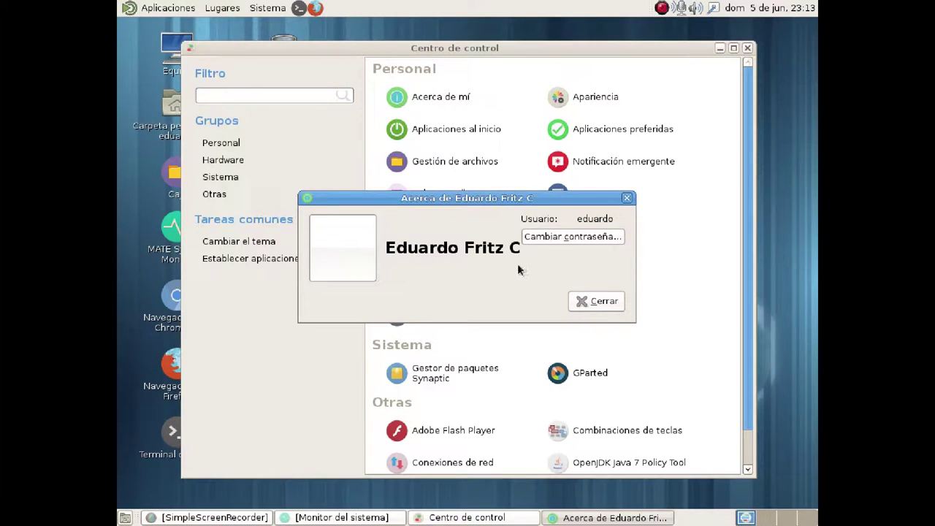
pyautogui.click(594, 301)
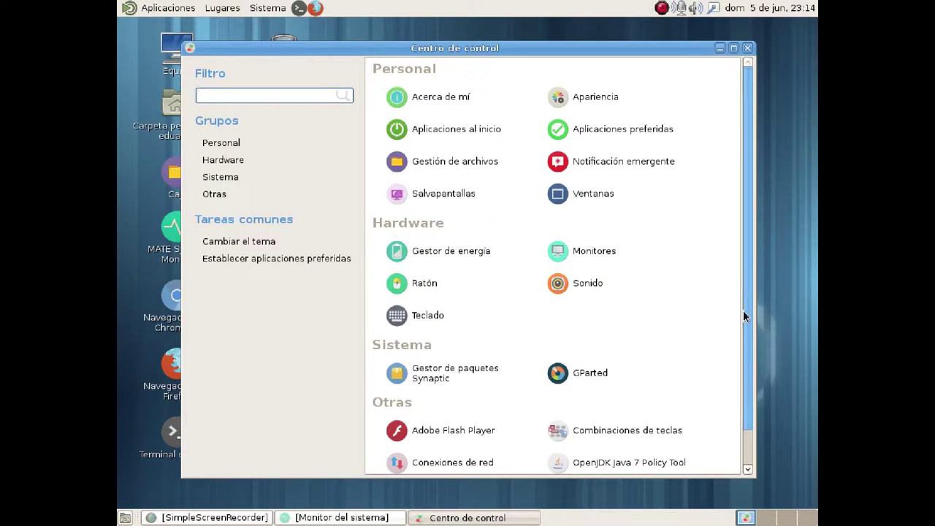
pyautogui.moveTo(746, 317); pyautogui.dragTo(740, 382)
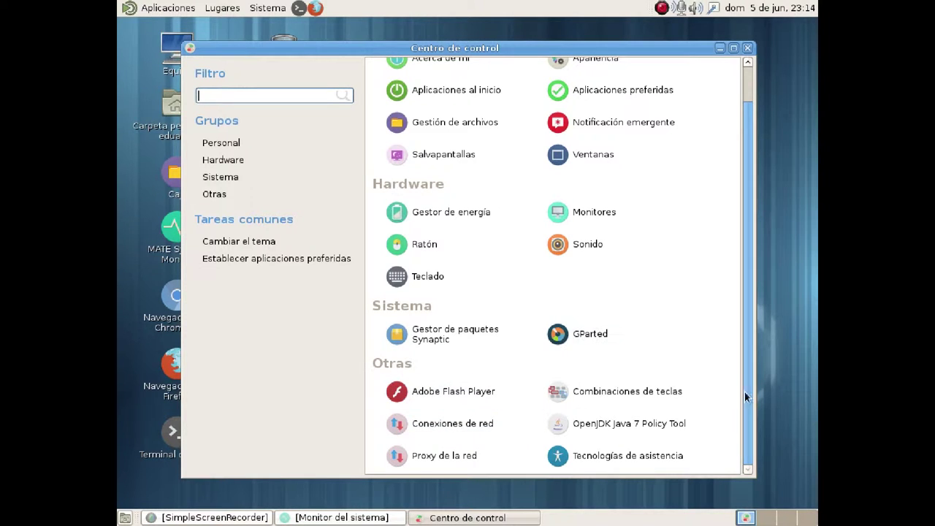
pyautogui.click(747, 48)
# View About MATE and its Credits list from the System menu, then close both
pyautogui.click(272, 9)
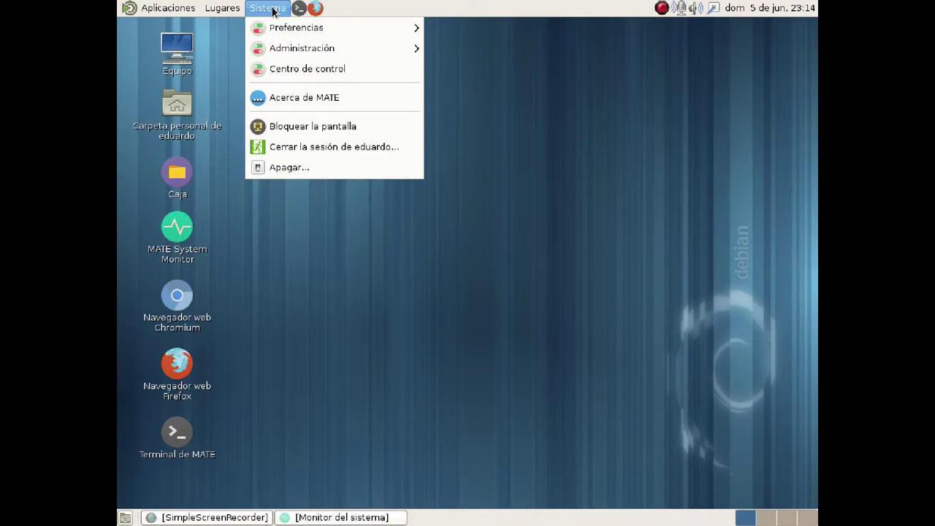
pyautogui.click(348, 98)
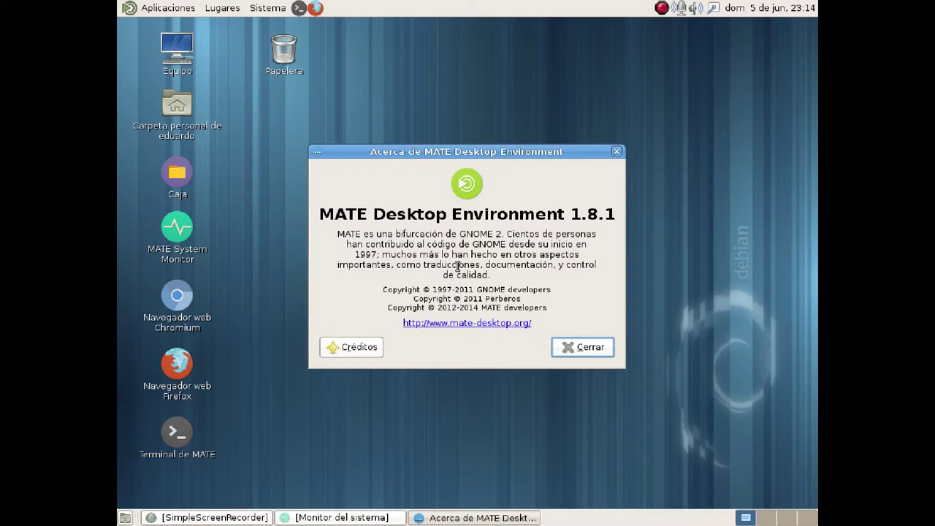
pyautogui.click(354, 347)
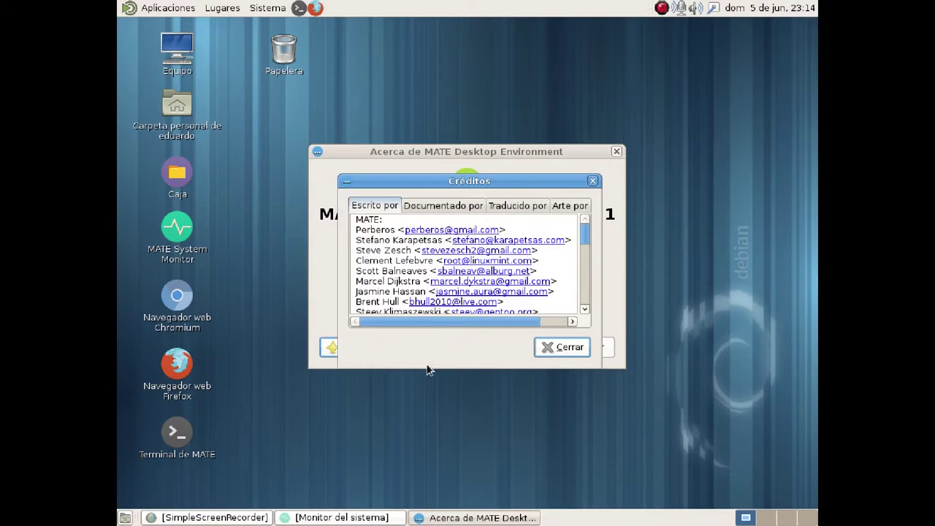
pyautogui.moveTo(585, 239)
pyautogui.mouseDown()
pyautogui.moveTo(582, 299)
pyautogui.moveTo(584, 232)
pyautogui.mouseUp()
pyautogui.click(559, 350)
pyautogui.click(569, 349)
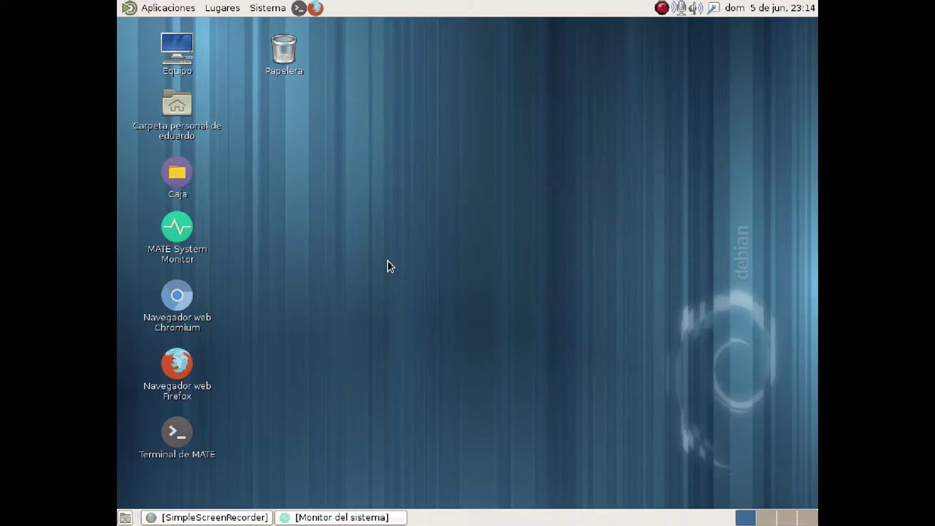
# Browse the Places and Applications menus, then launch Disk Usage Analyzer from System Tools
pyautogui.click(263, 9)
pyautogui.moveTo(226, 12)
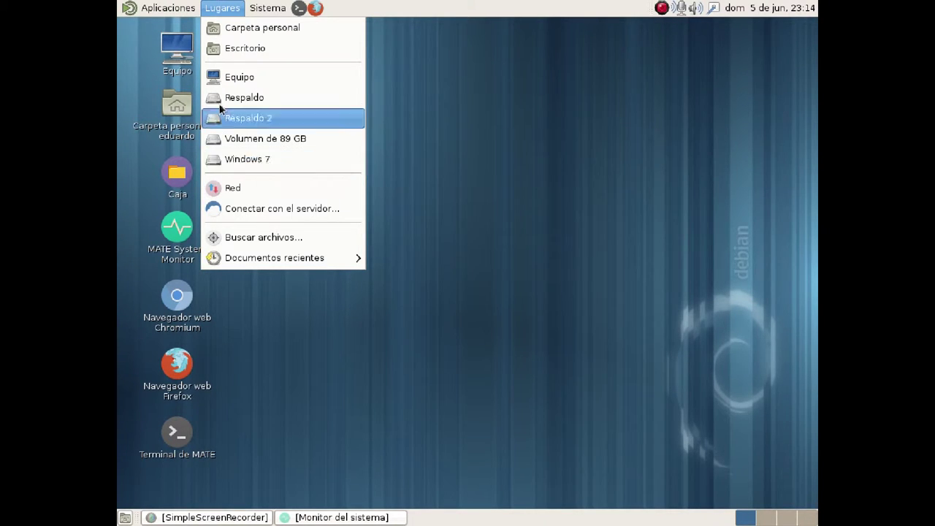
pyautogui.moveTo(169, 7)
pyautogui.moveTo(167, 29)
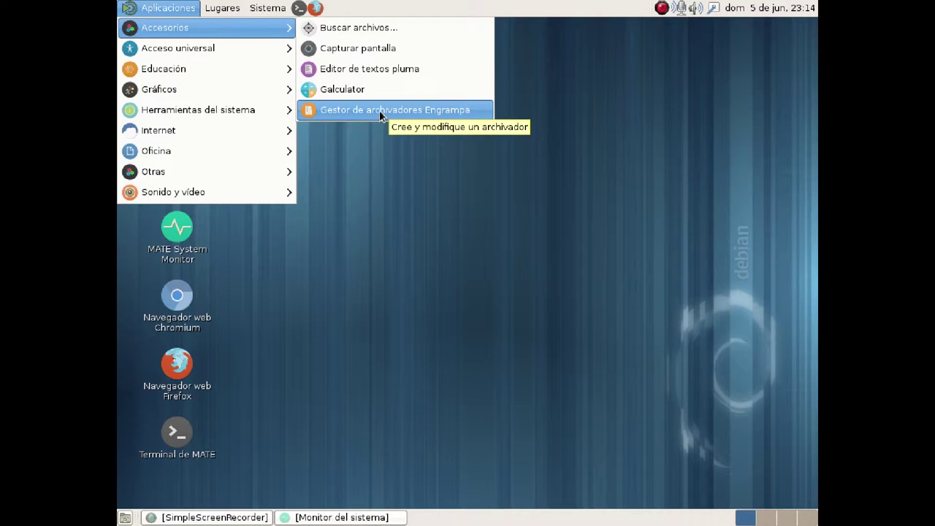
pyautogui.moveTo(226, 50)
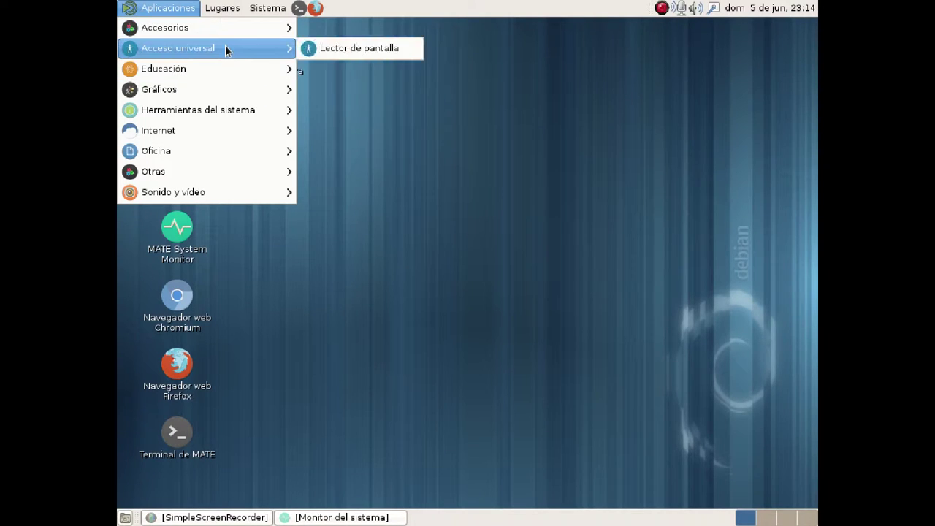
pyautogui.moveTo(222, 70)
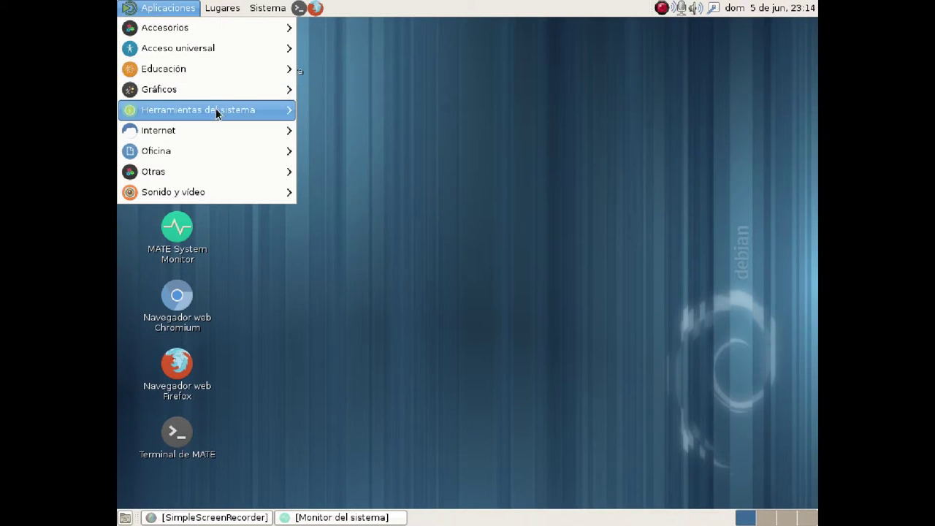
pyautogui.moveTo(220, 93)
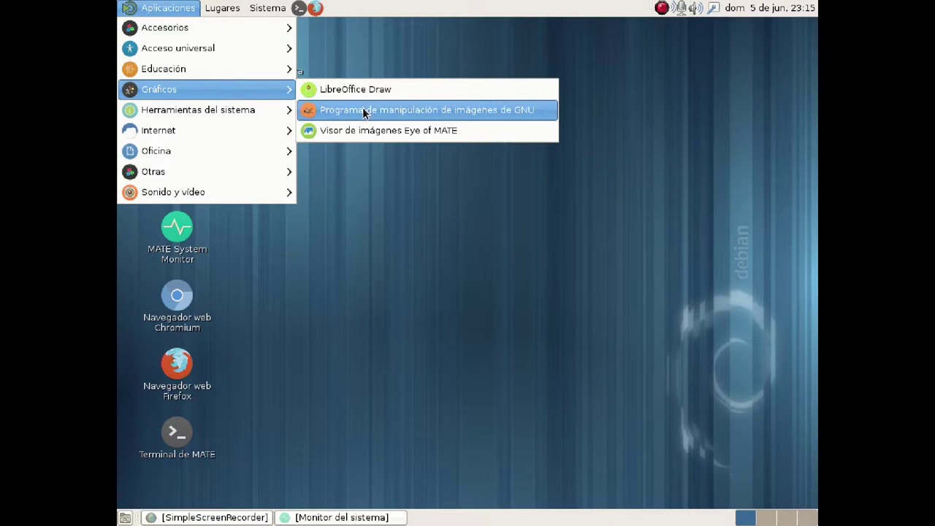
pyautogui.moveTo(251, 107)
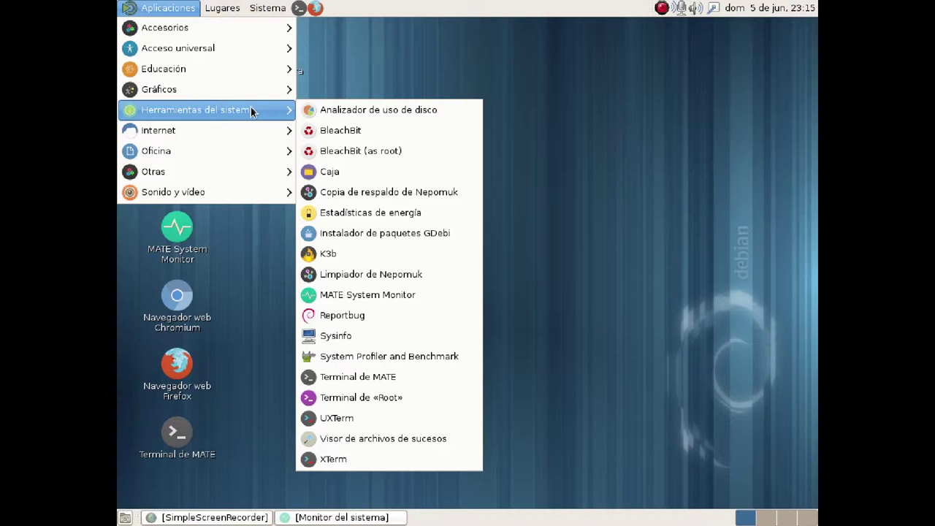
pyautogui.click(351, 110)
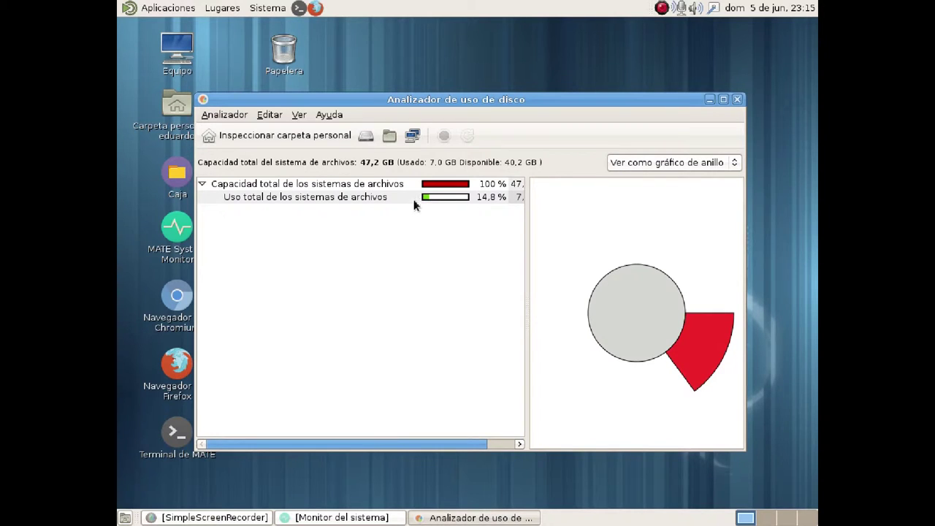
# Switch Disk Usage Analyzer to the treemap view, back to the ring chart, then close it
pyautogui.click(678, 163)
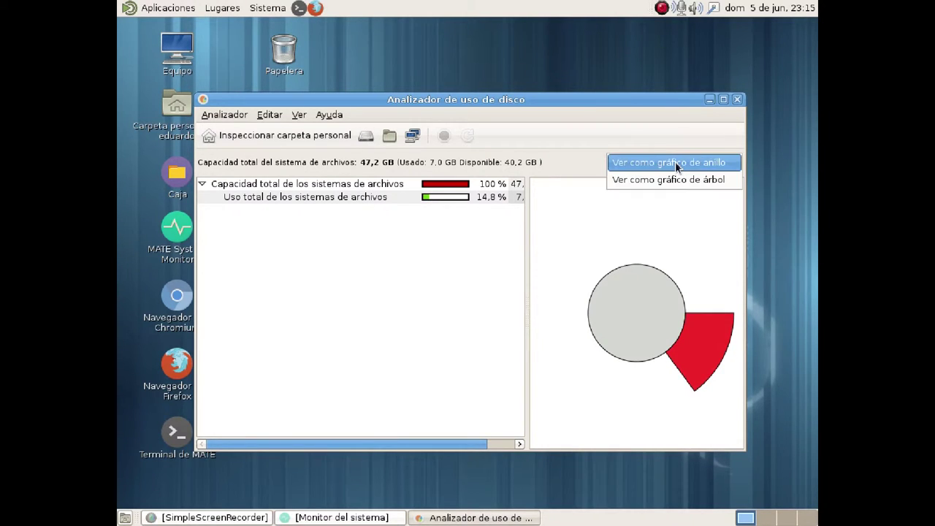
pyautogui.click(672, 180)
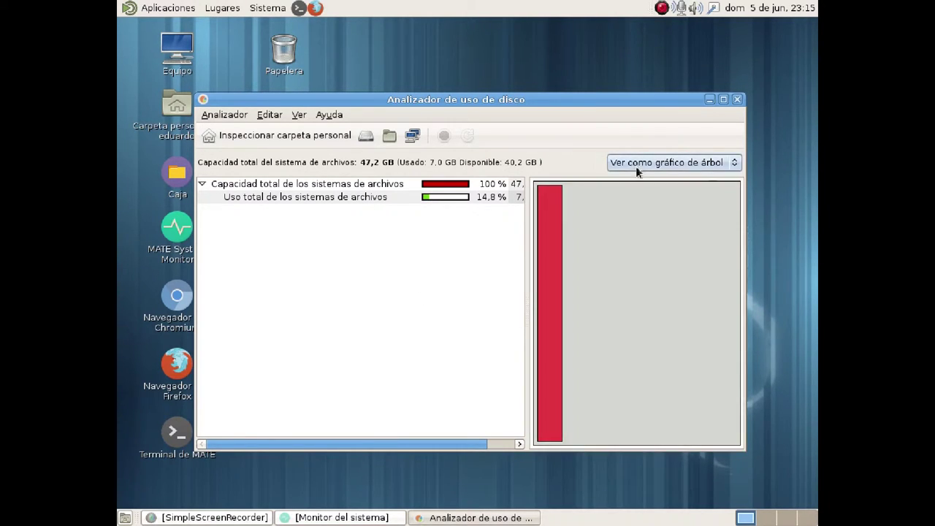
pyautogui.click(636, 165)
pyautogui.click(636, 142)
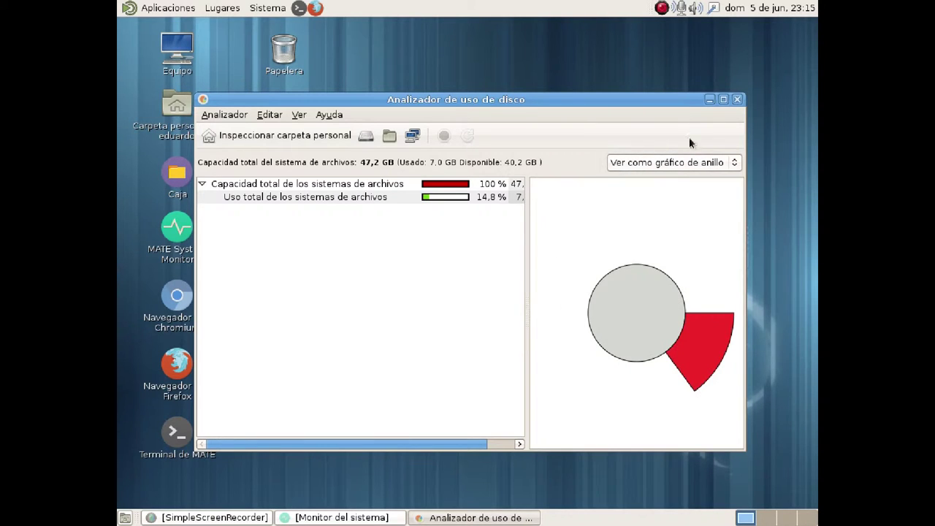
pyautogui.click(737, 100)
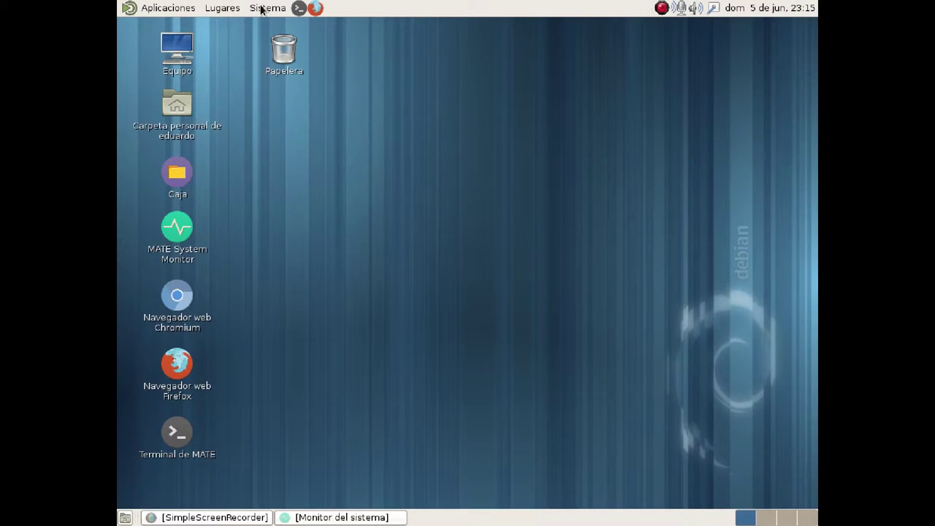
pyautogui.click(167, 8)
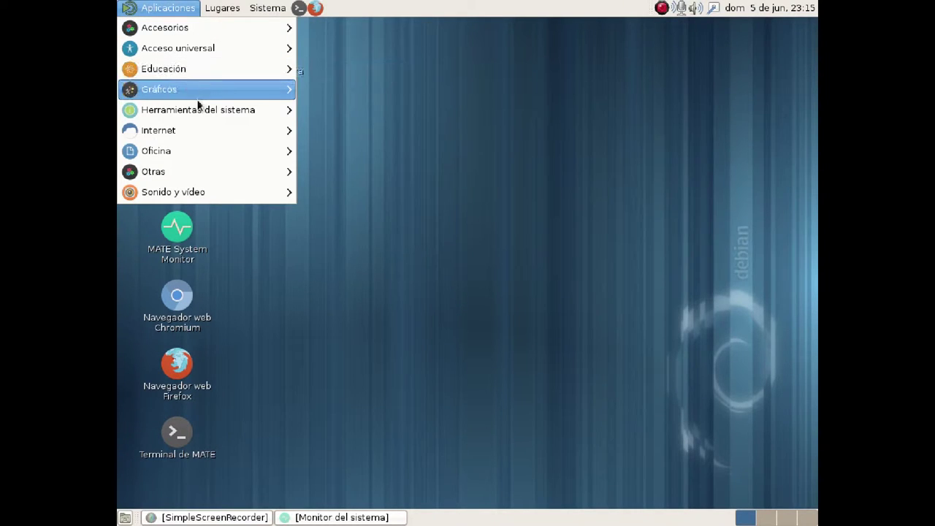
# Launch BleachBit as root, authenticating with the administrator password
pyautogui.moveTo(222, 108)
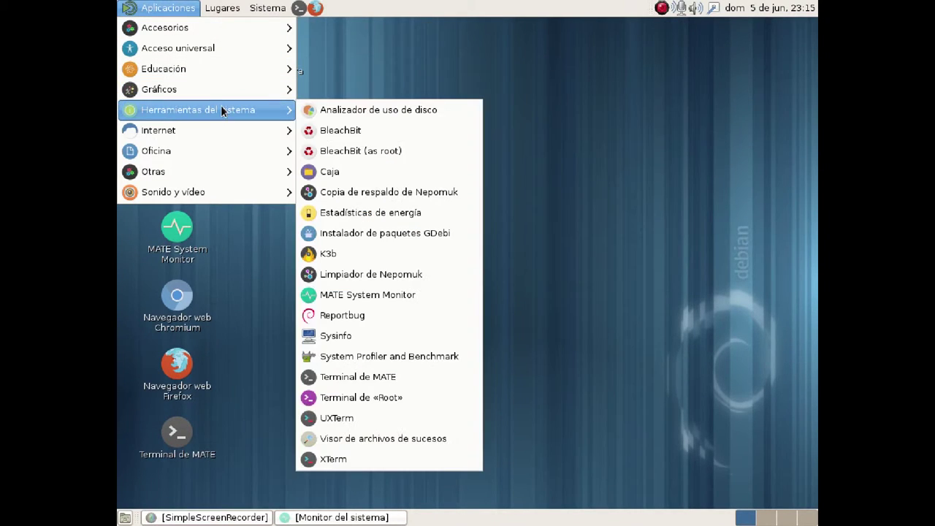
pyautogui.click(450, 158)
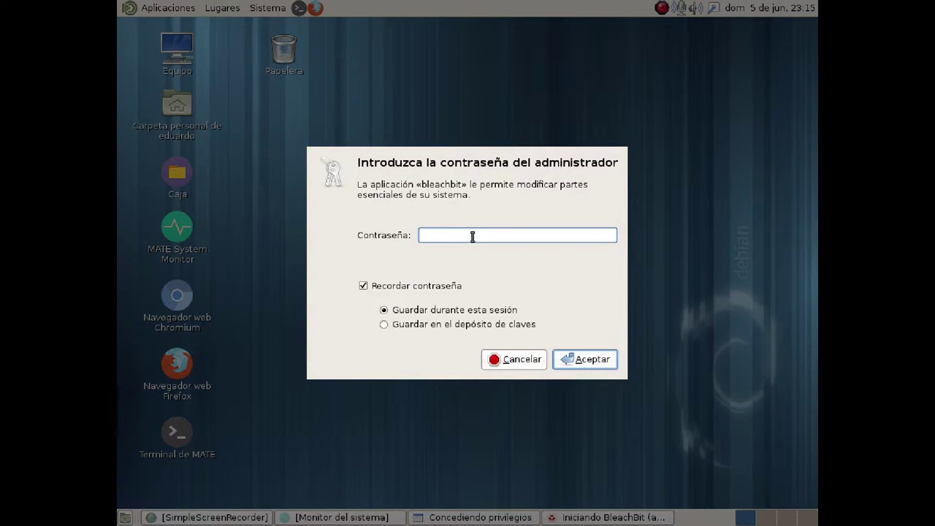
pyautogui.write('••••••••')
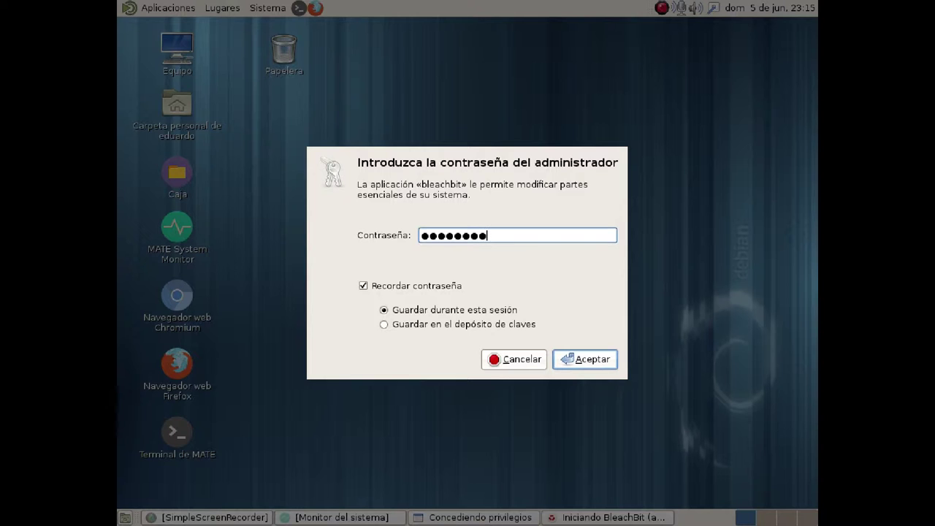
pyautogui.click(604, 359)
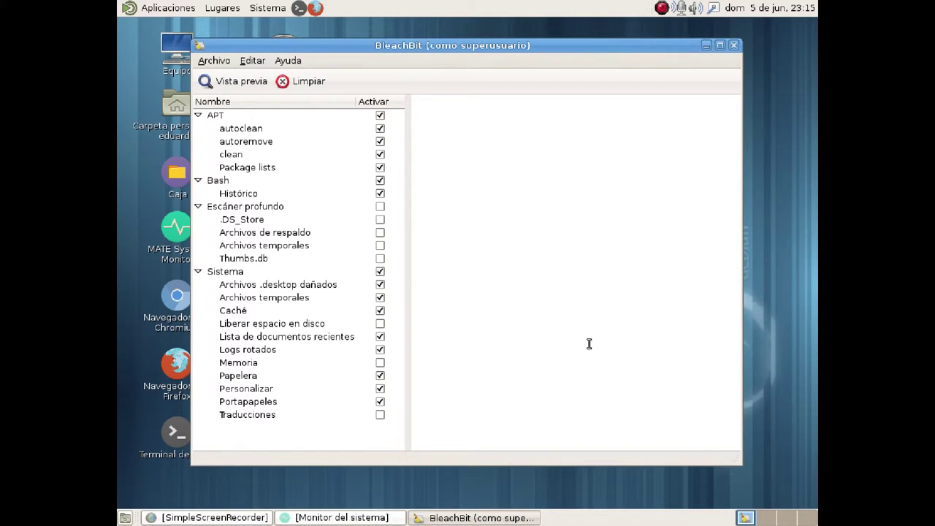
# Preview and clean, deleting 142 files (250.3MB), re-preview to confirm 0 remain, then close
pyautogui.click(248, 81)
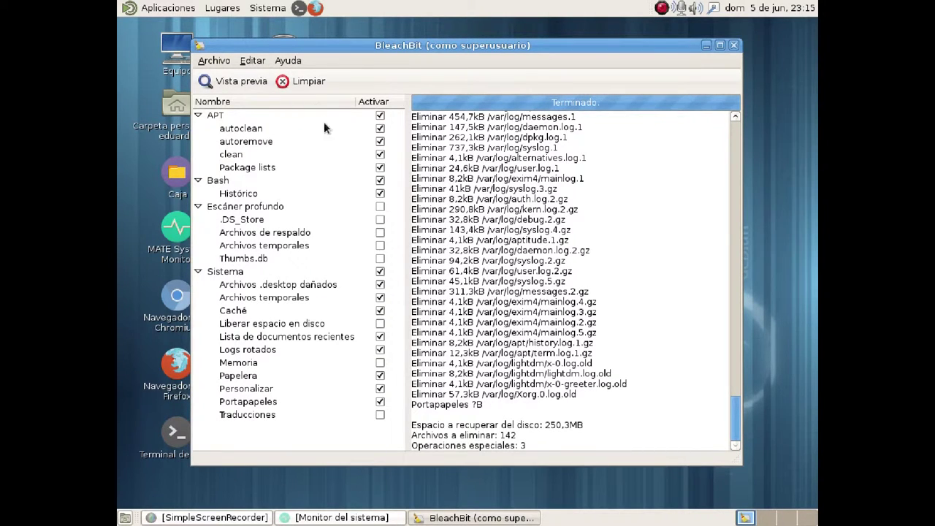
pyautogui.click(301, 81)
pyautogui.click(566, 298)
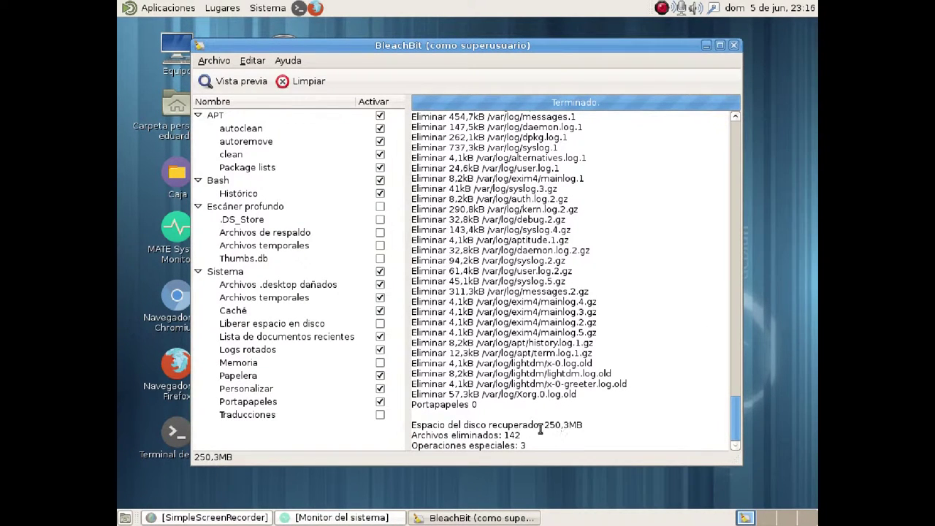
pyautogui.click(236, 82)
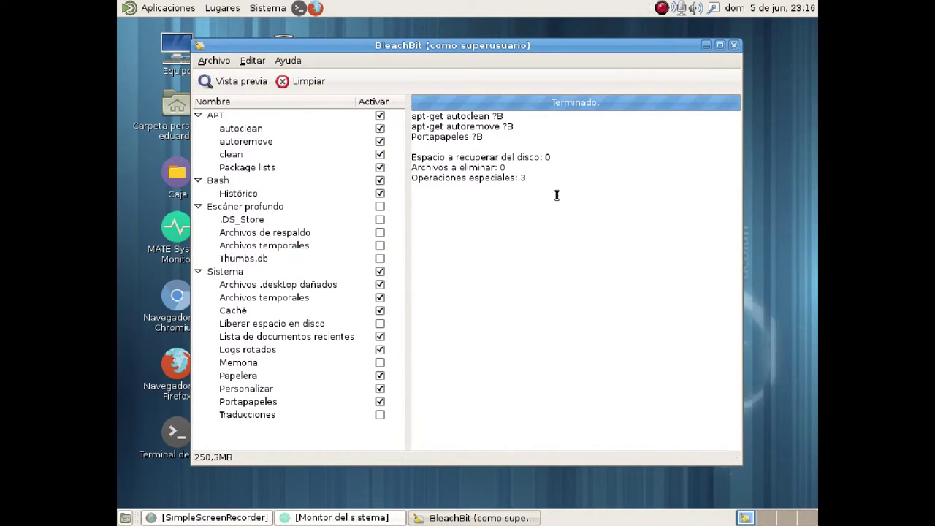
pyautogui.click(734, 46)
# Launch BleachBit as the regular user from System Tools
pyautogui.click(167, 8)
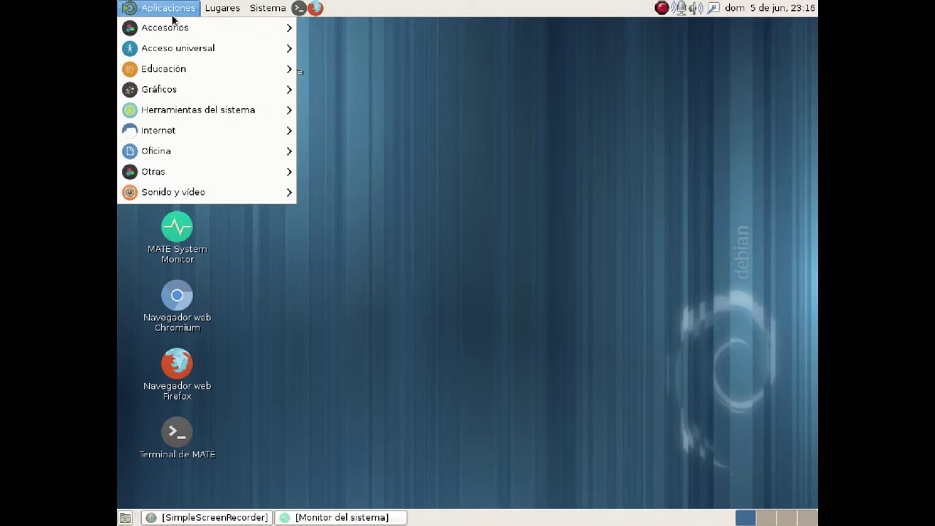
pyautogui.moveTo(212, 107)
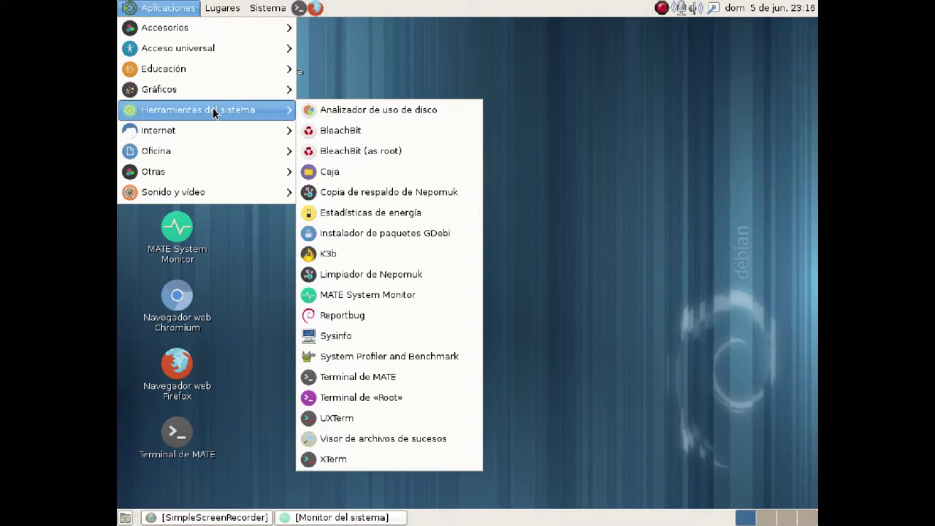
pyautogui.click(428, 130)
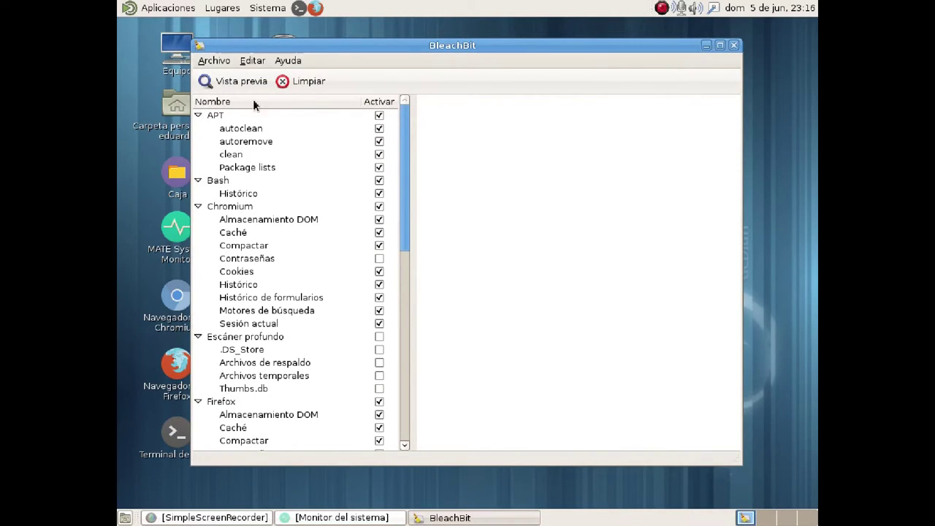
# Preview and clean, recovering 464.4MB from 14522 files, preview again, then close BleachBit
pyautogui.click(232, 81)
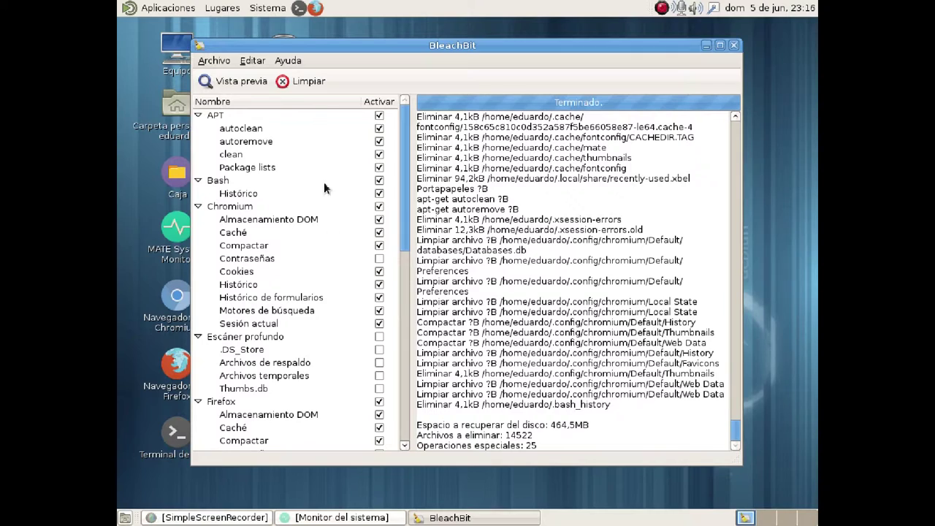
pyautogui.click(304, 82)
pyautogui.click(563, 301)
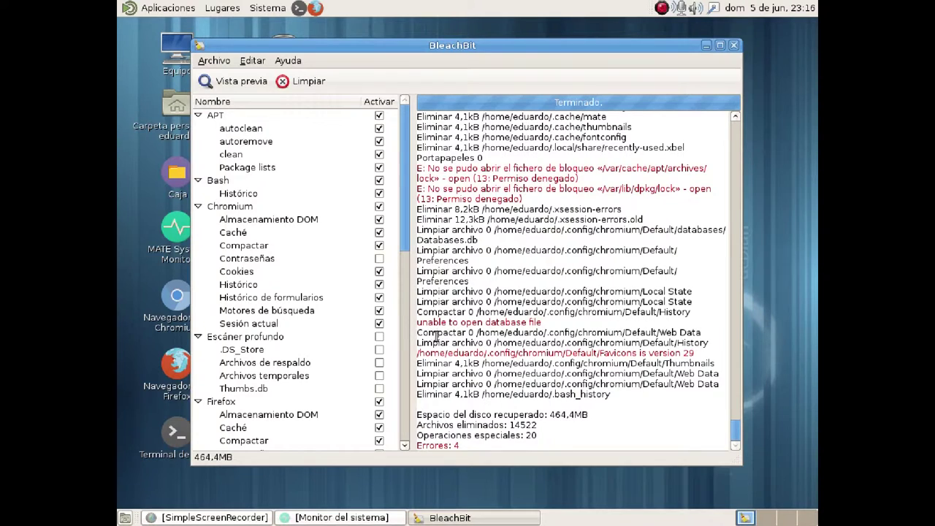
pyautogui.click(233, 81)
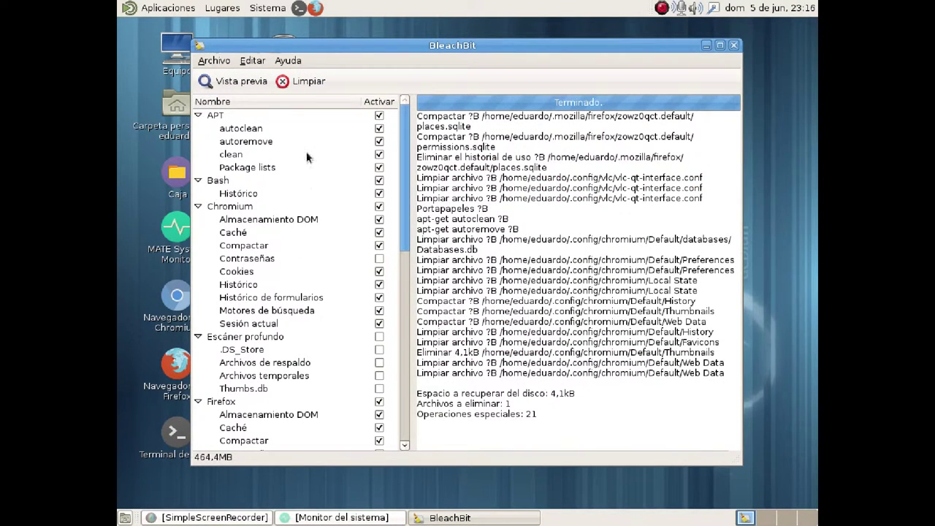
pyautogui.click(735, 46)
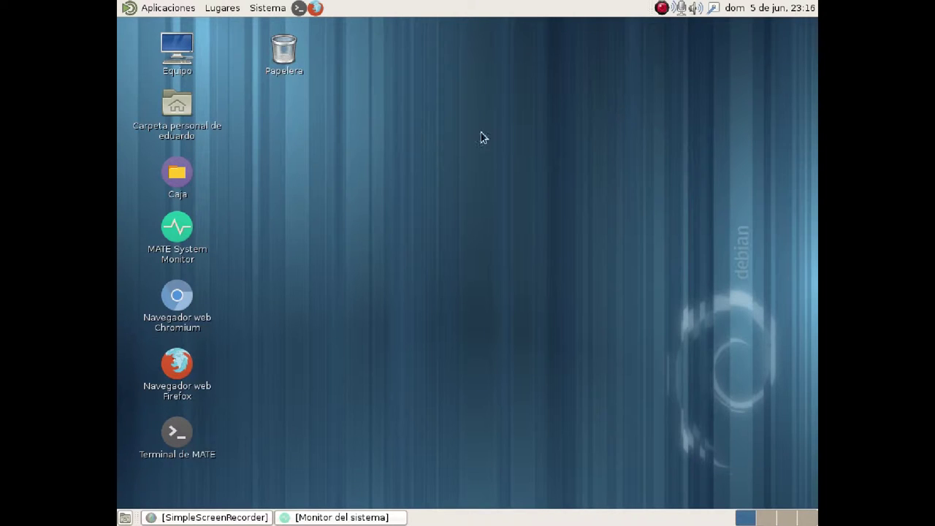
pyautogui.click(169, 8)
# Launch Caja and mount the Respaldo drive, entering the root password
pyautogui.moveTo(174, 108)
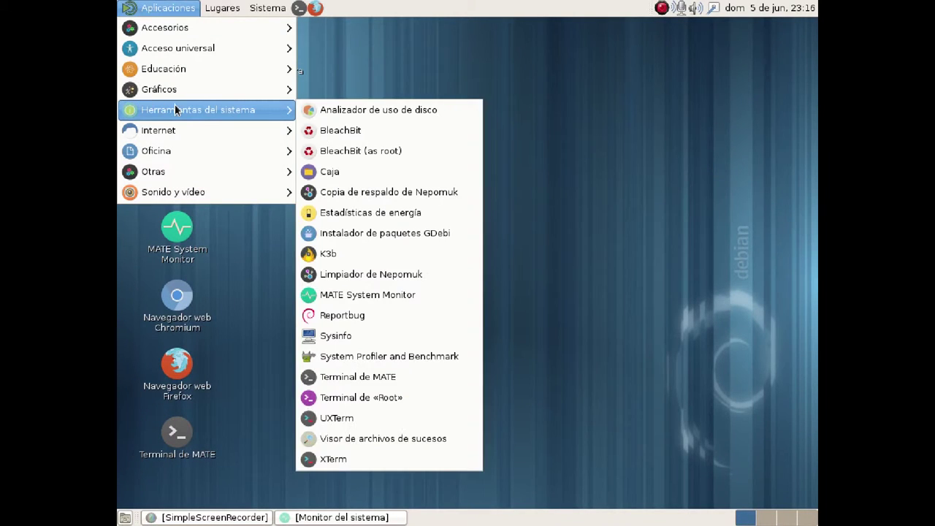
pyautogui.click(372, 175)
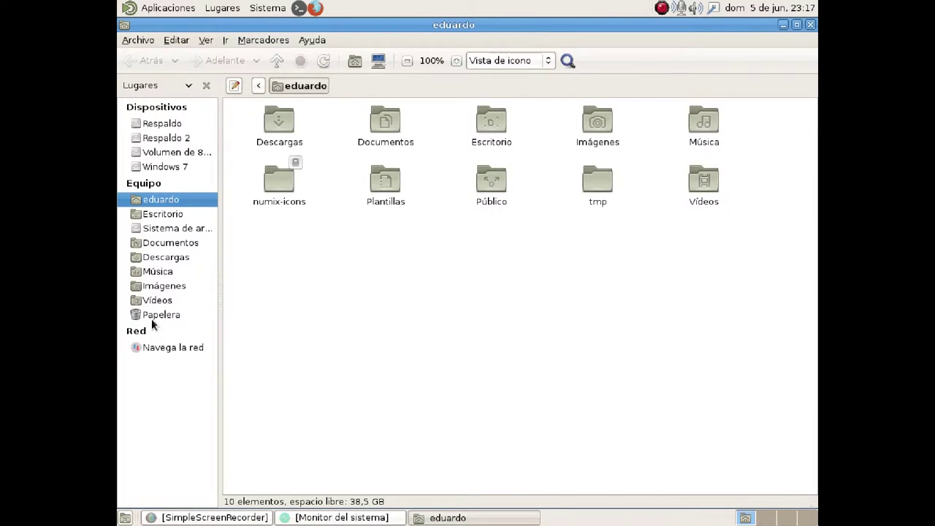
pyautogui.click(166, 124)
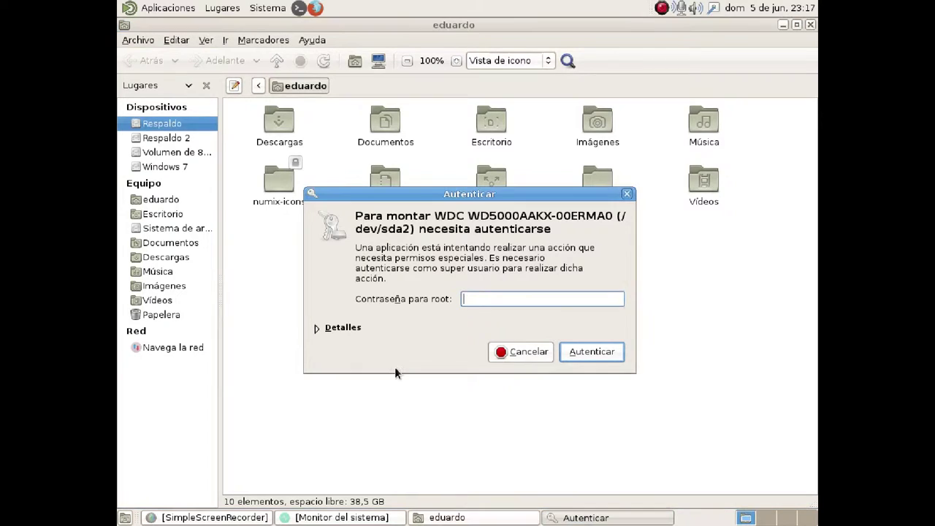
pyautogui.write('••••••••')
pyautogui.click(572, 353)
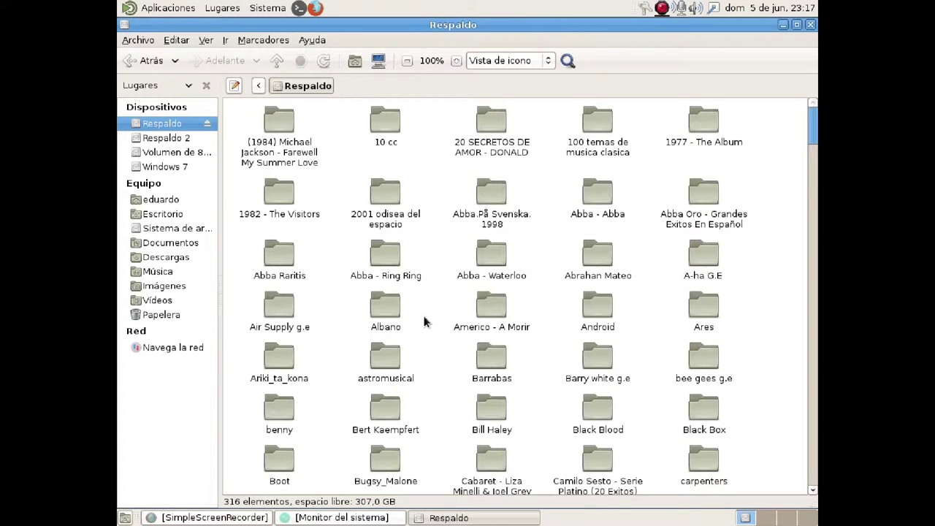
# Open the Abba - Ring Ring folder and its subfolder, then close Caja
pyautogui.doubleClick(387, 255)
pyautogui.doubleClick(278, 120)
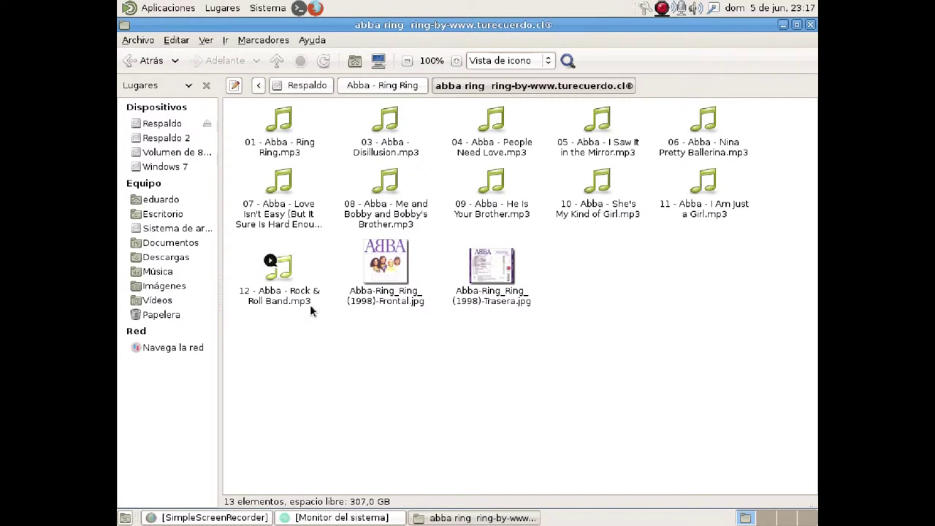
pyautogui.click(809, 28)
pyautogui.click(164, 8)
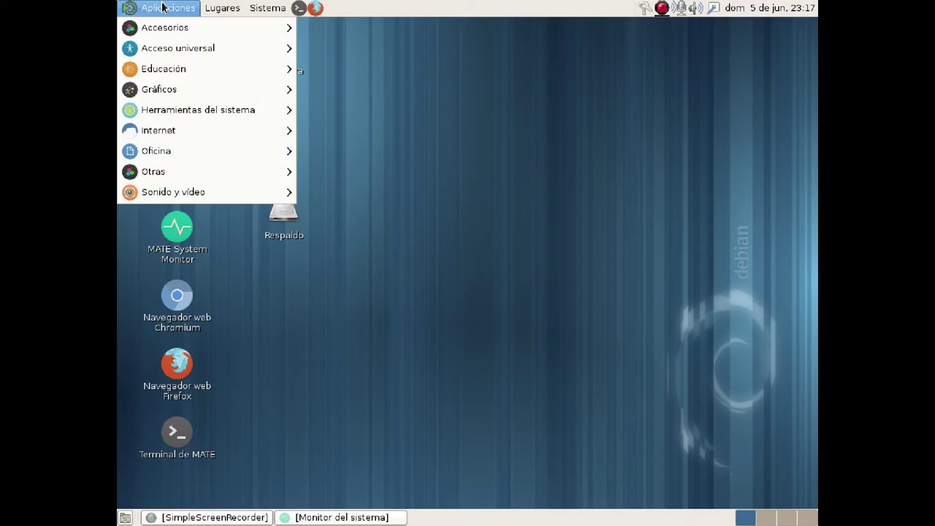
# Launch MATE System Monitor, view its Resources, File Systems, Processes and System tabs, then close it
pyautogui.moveTo(183, 107)
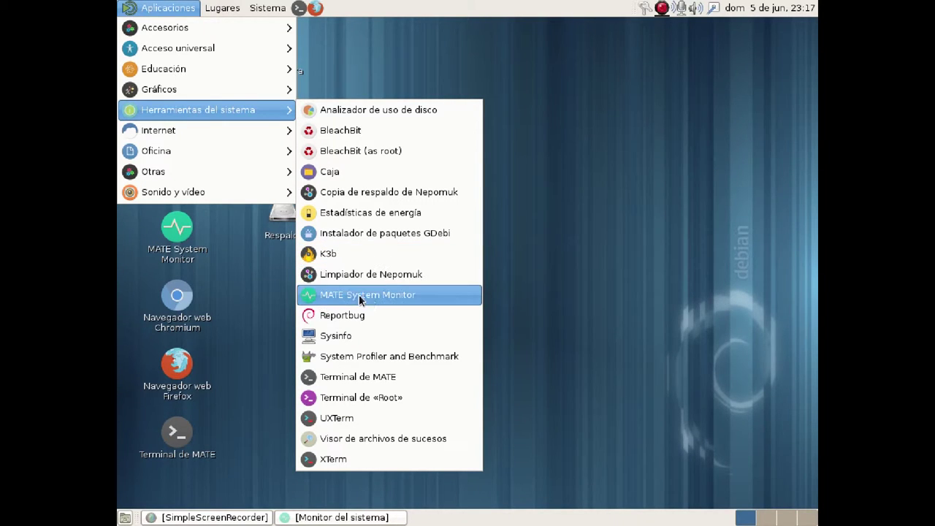
pyautogui.click(431, 300)
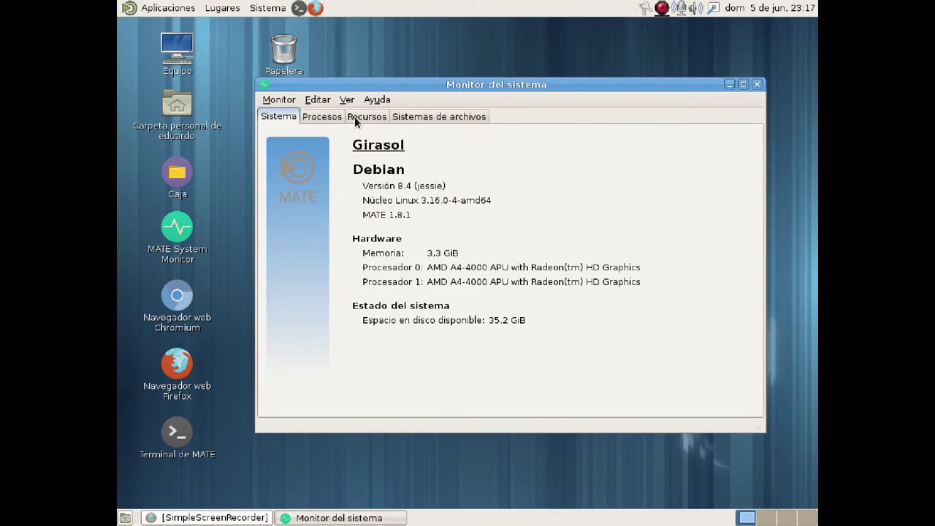
pyautogui.click(356, 116)
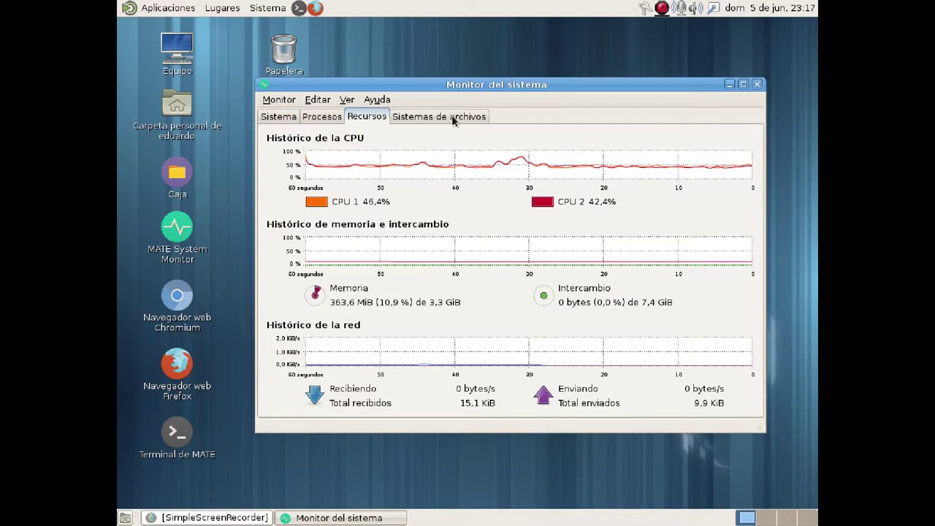
pyautogui.click(452, 118)
pyautogui.click(324, 118)
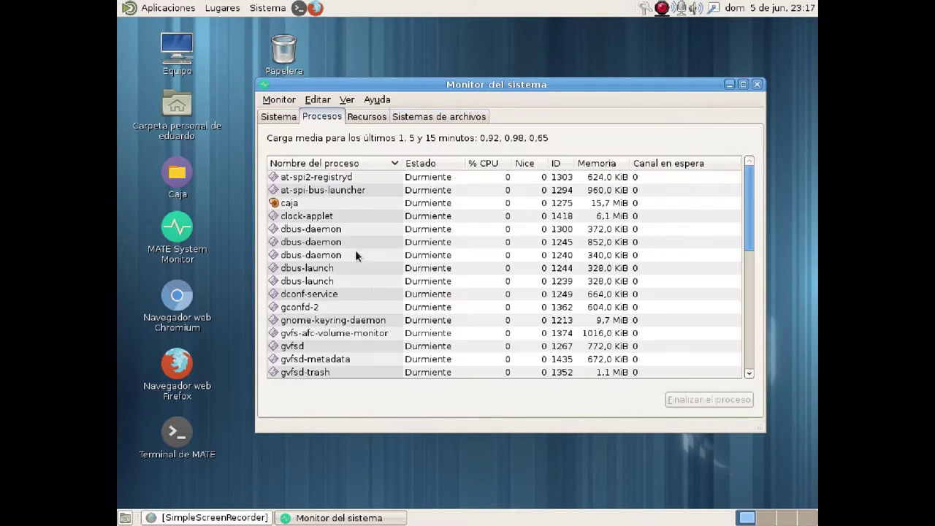
pyautogui.moveTo(750, 230); pyautogui.dragTo(740, 200)
pyautogui.click(281, 115)
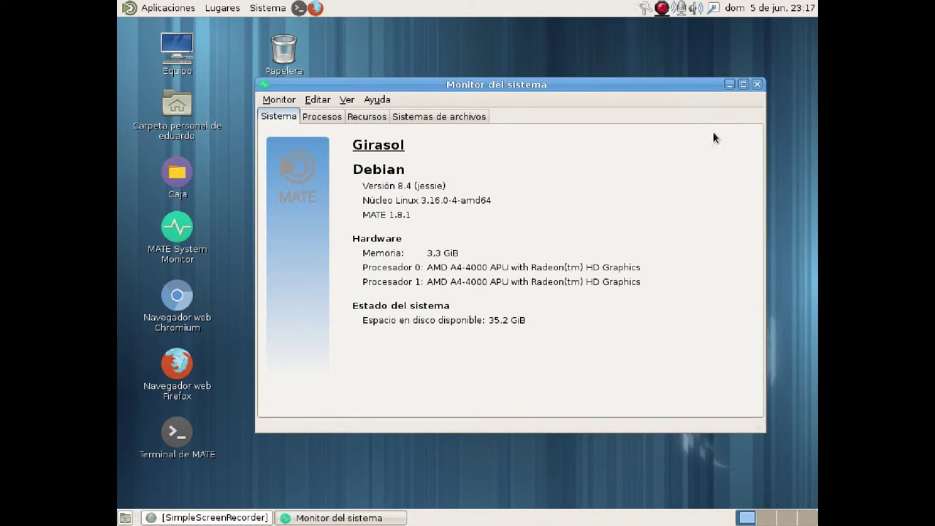
pyautogui.click(758, 85)
pyautogui.click(179, 9)
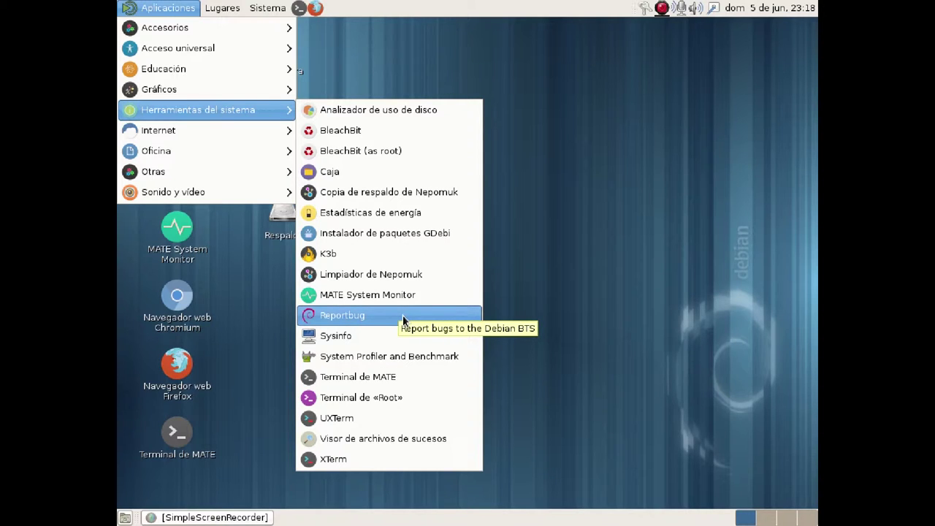
# Launch MATE Terminal from System Tools and close it again
pyautogui.click(420, 376)
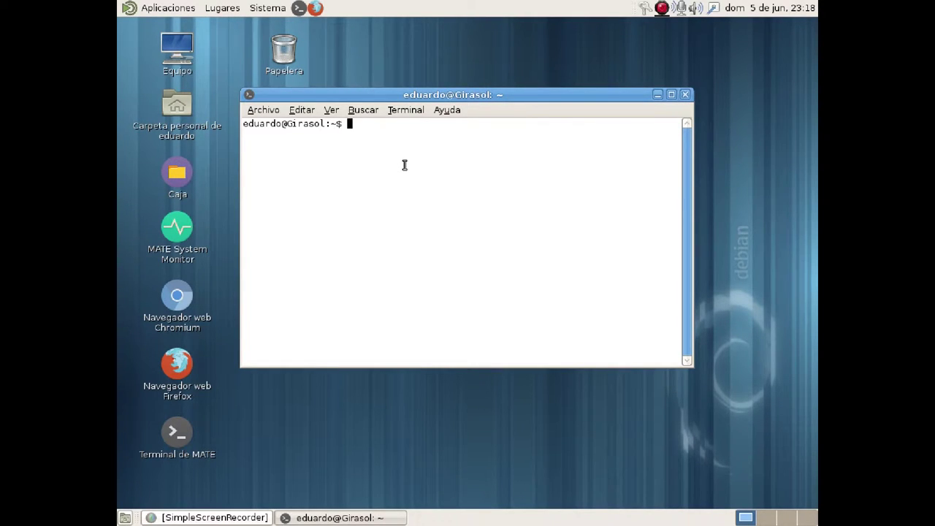
pyautogui.click(686, 96)
pyautogui.click(168, 8)
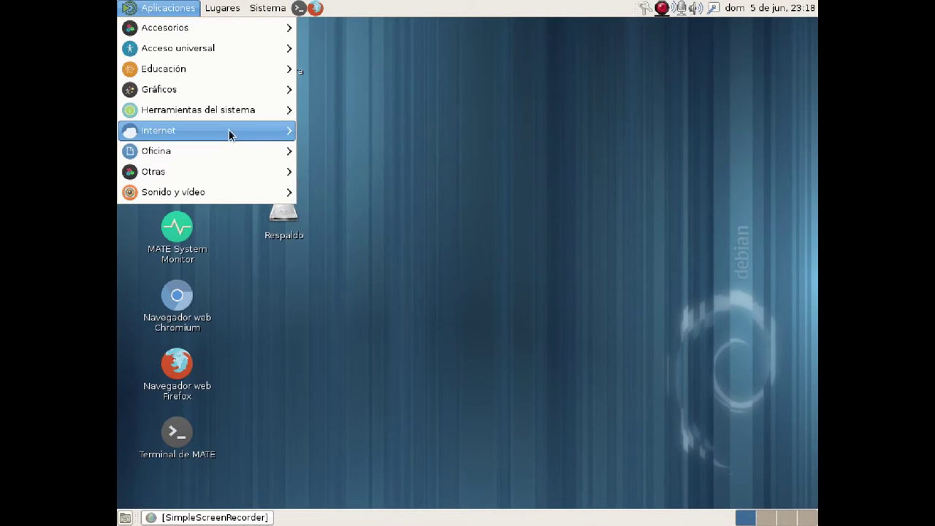
# Show the Oficina category in the Aplicaciones menu, listing the LibreOffice programs and Atril
pyautogui.moveTo(227, 129)
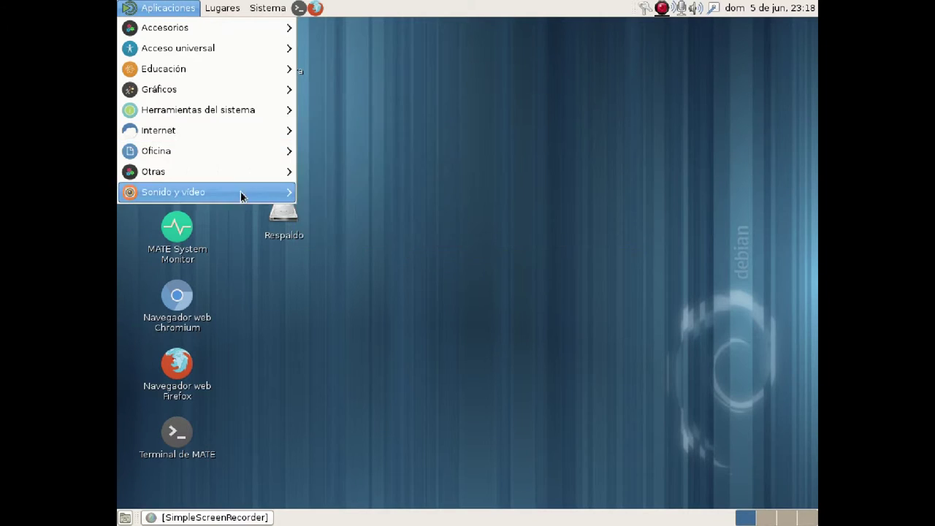
pyautogui.moveTo(205, 153)
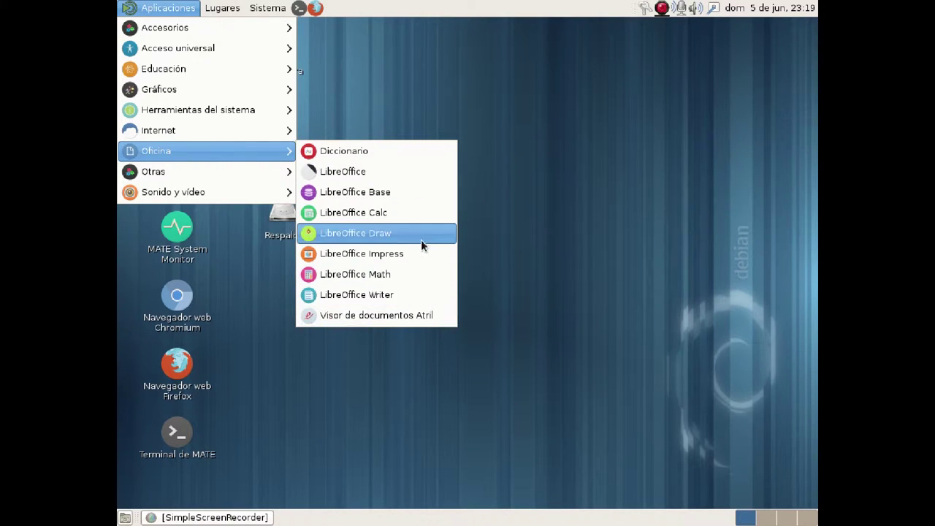
# Open a blank LibreOffice Writer document, then a blank Calc spreadsheet, closing each
pyautogui.click(419, 295)
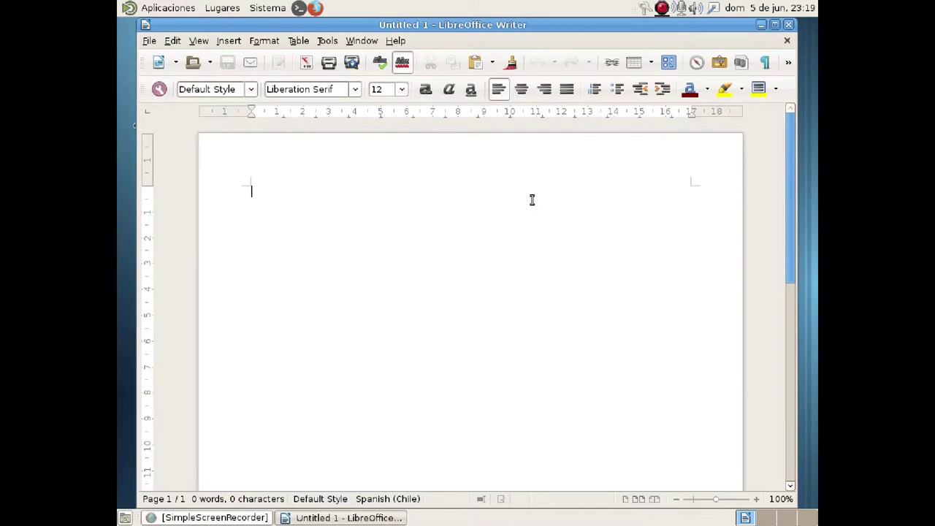
pyautogui.click(789, 25)
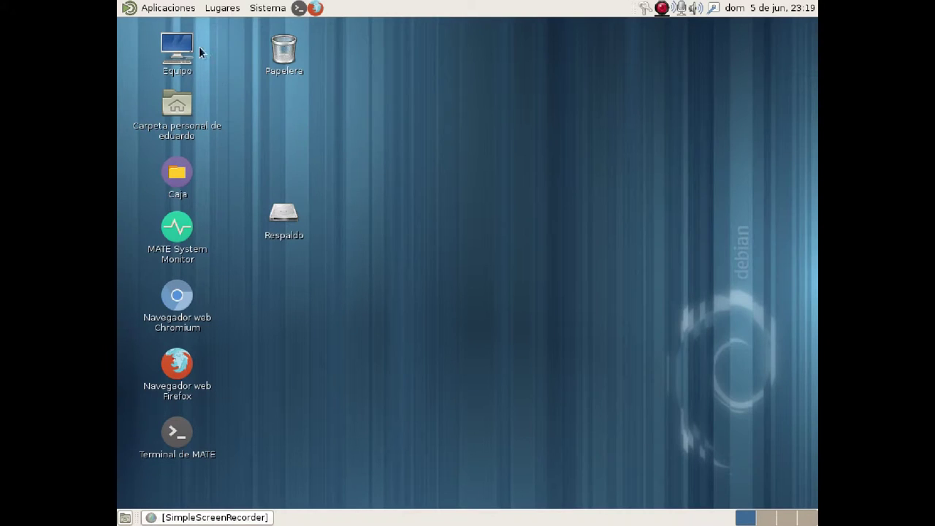
pyautogui.click(168, 8)
pyautogui.moveTo(186, 135)
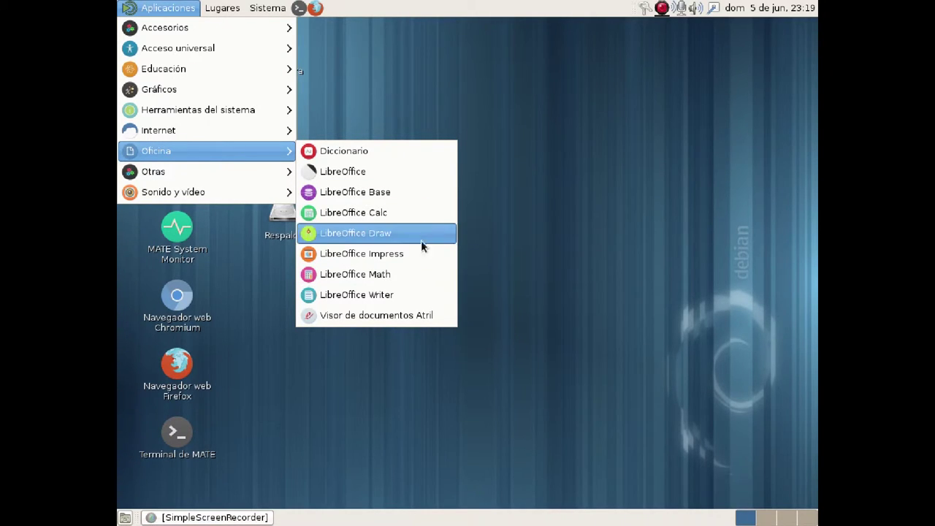
pyautogui.click(409, 212)
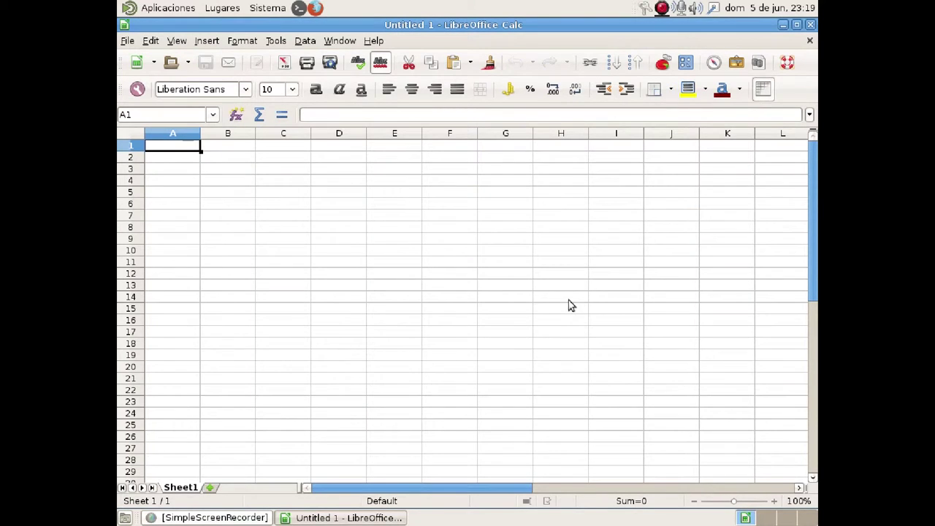
pyautogui.click(811, 26)
pyautogui.click(169, 11)
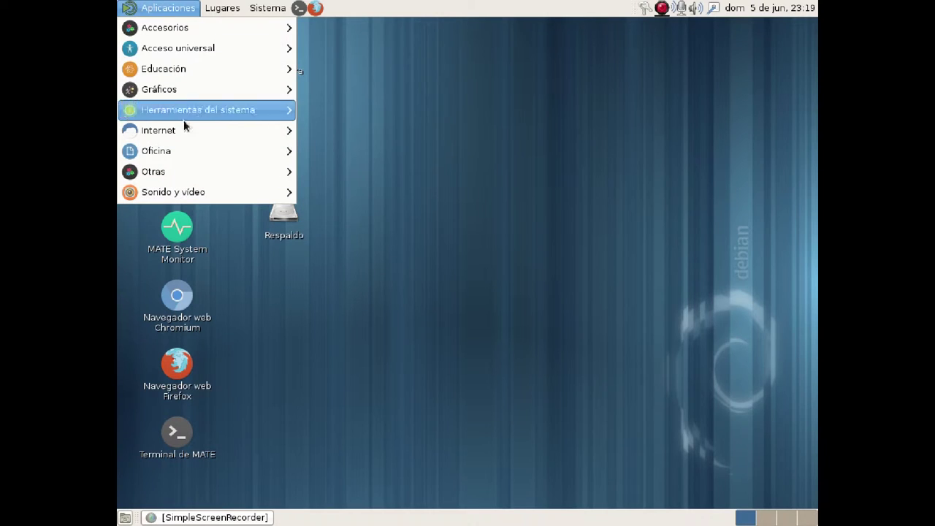
# Launch Audacity from Sonido y vídeo, widen and shift its window left, then close it
pyautogui.moveTo(195, 172)
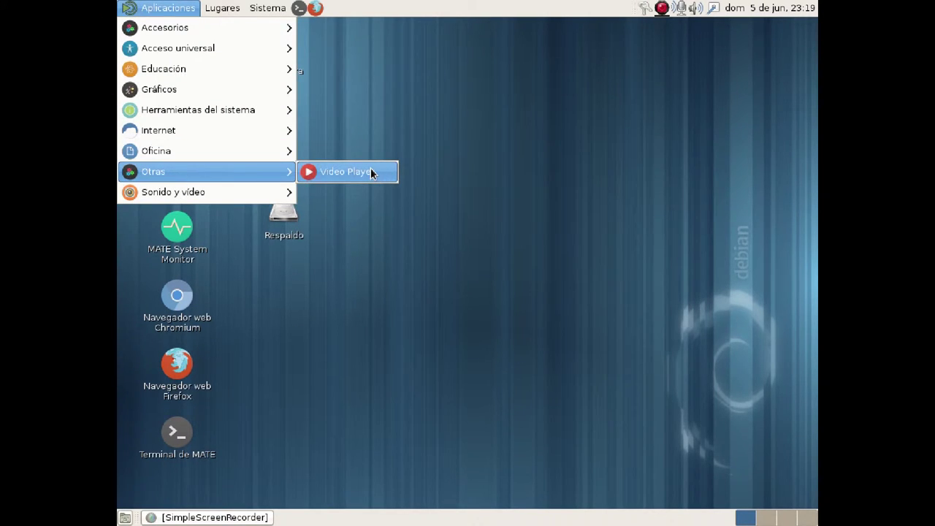
pyautogui.moveTo(229, 198)
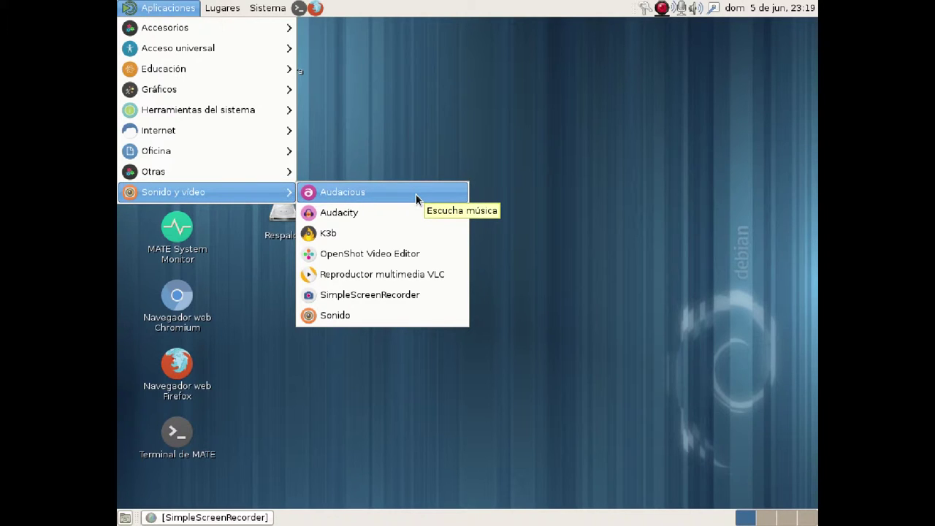
pyautogui.click(405, 209)
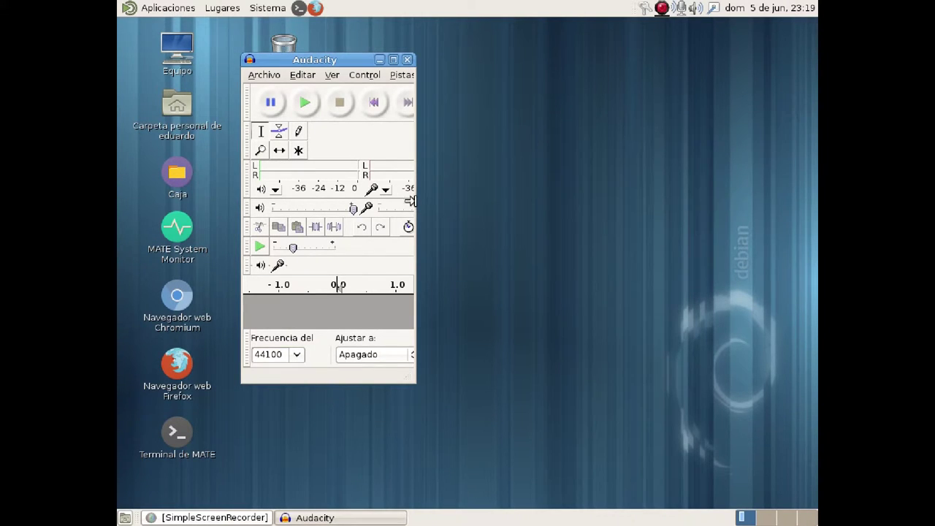
pyautogui.moveTo(416, 203); pyautogui.dragTo(817, 231)
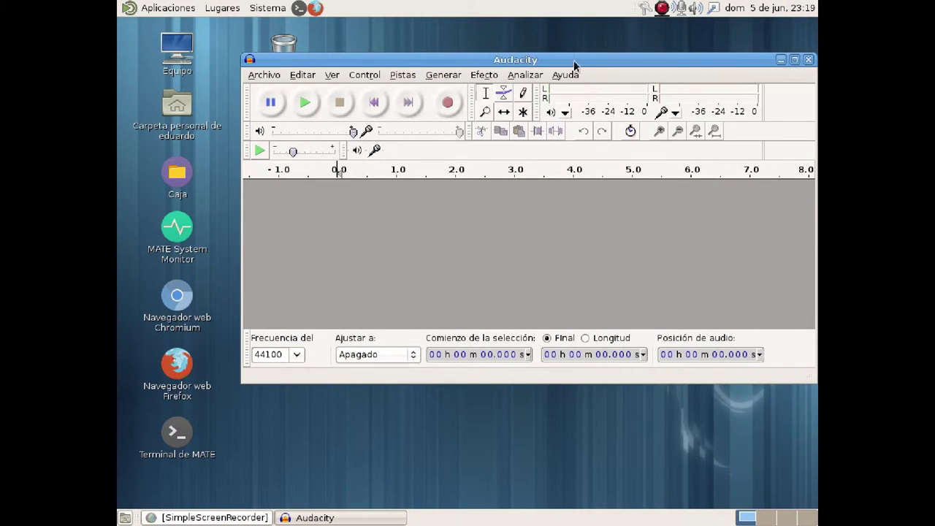
pyautogui.moveTo(573, 60); pyautogui.dragTo(514, 62)
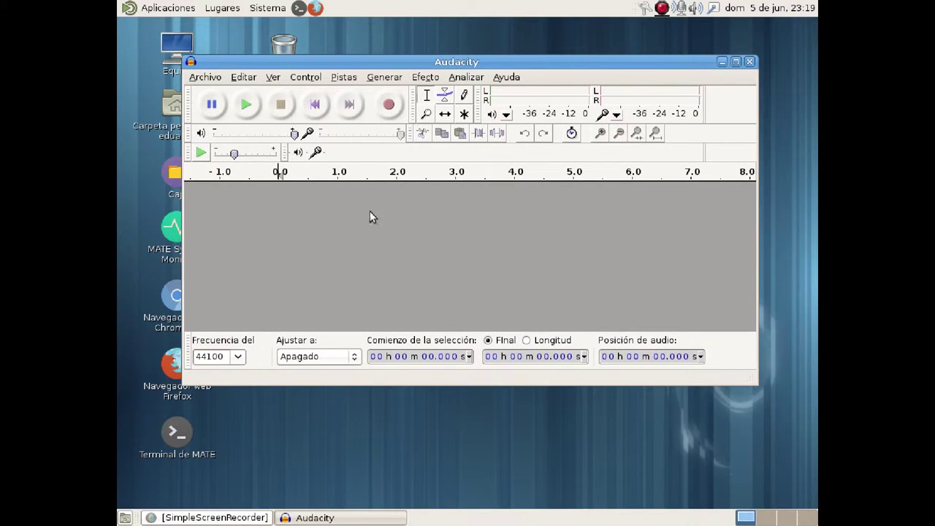
pyautogui.click(752, 64)
pyautogui.click(168, 8)
# Launch K3b, view and dismiss its More actions list, then close the K3b window
pyautogui.moveTo(213, 184)
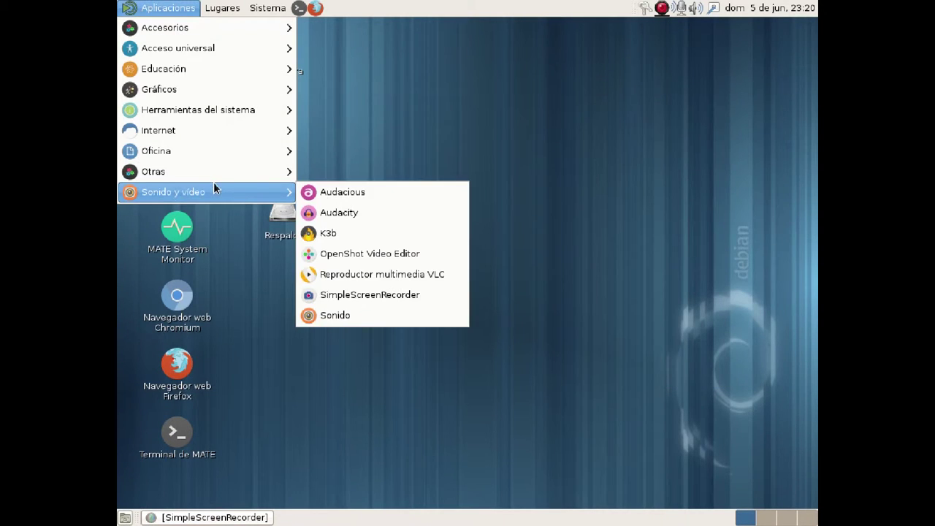
pyautogui.click(364, 235)
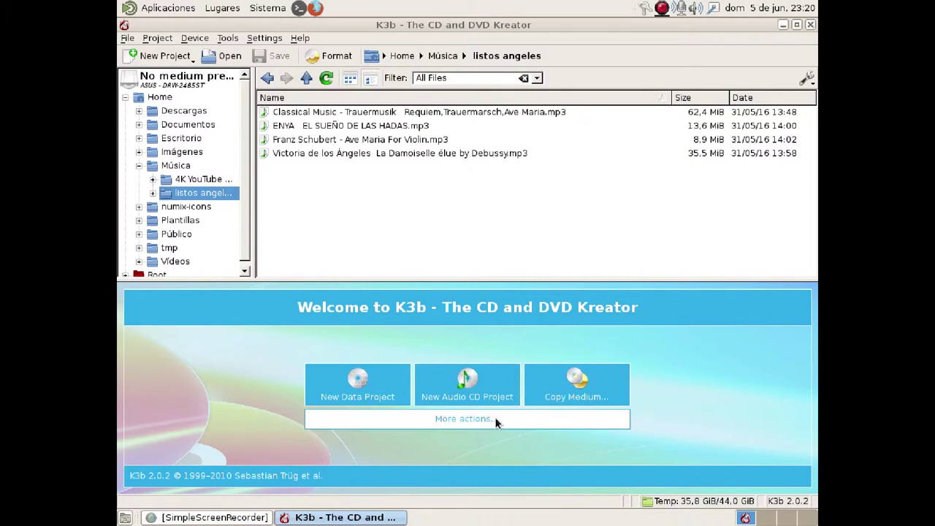
pyautogui.click(476, 418)
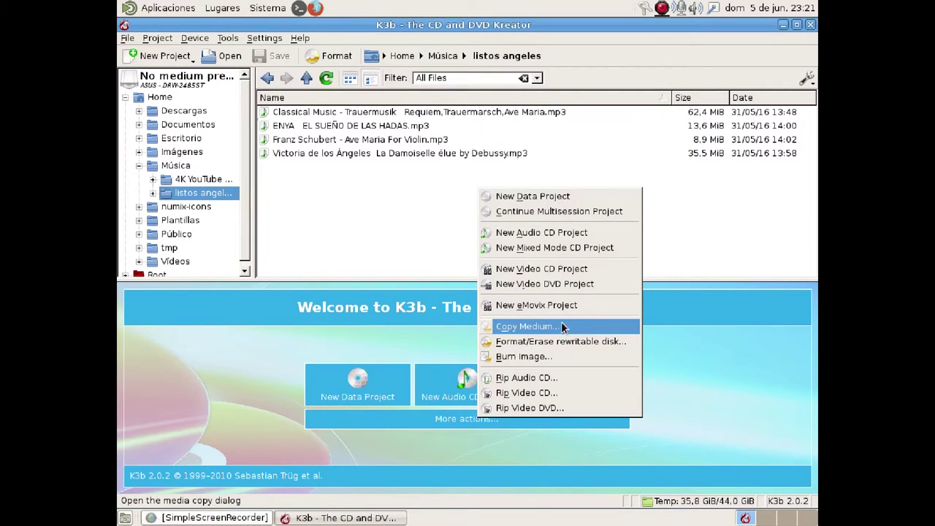
pyautogui.click(416, 344)
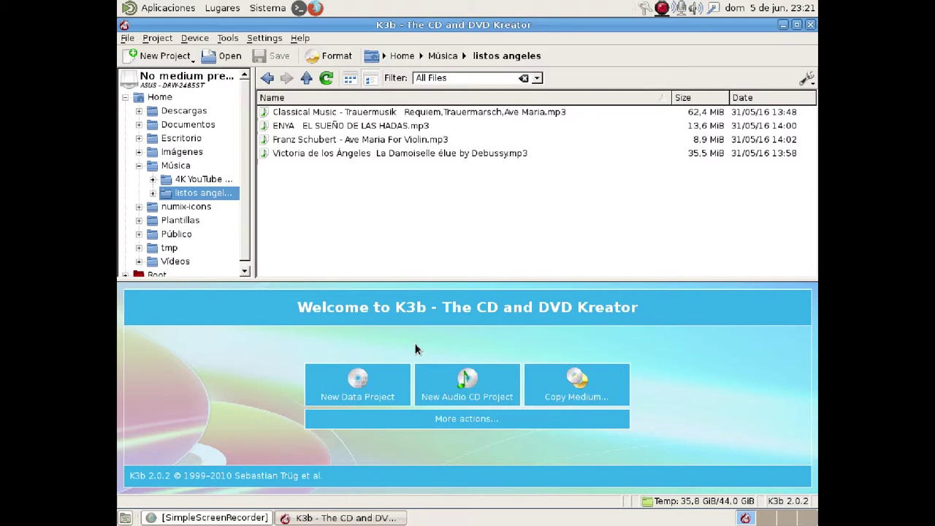
pyautogui.click(812, 26)
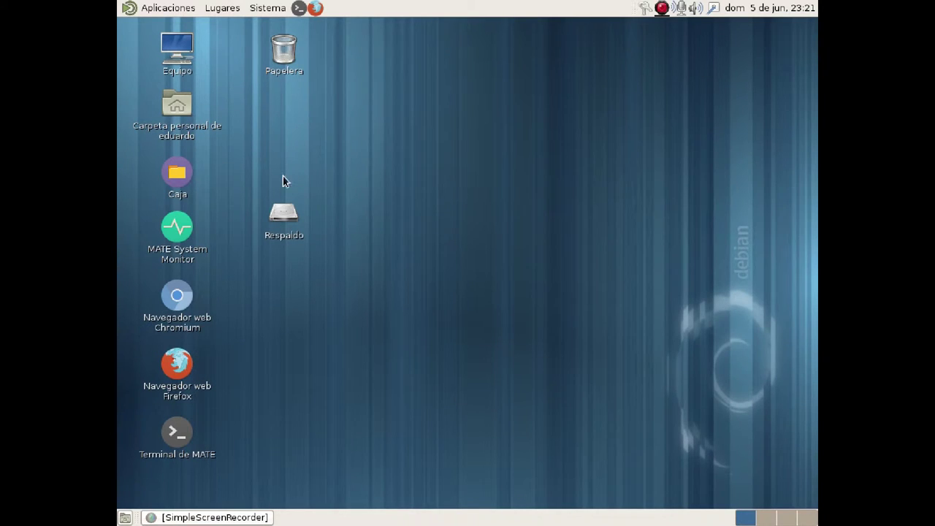
# Launch OpenShot, dismiss the missing frei0r effects error, browse Transiciones and Efectos, then close it
pyautogui.click(163, 7)
pyautogui.moveTo(197, 199)
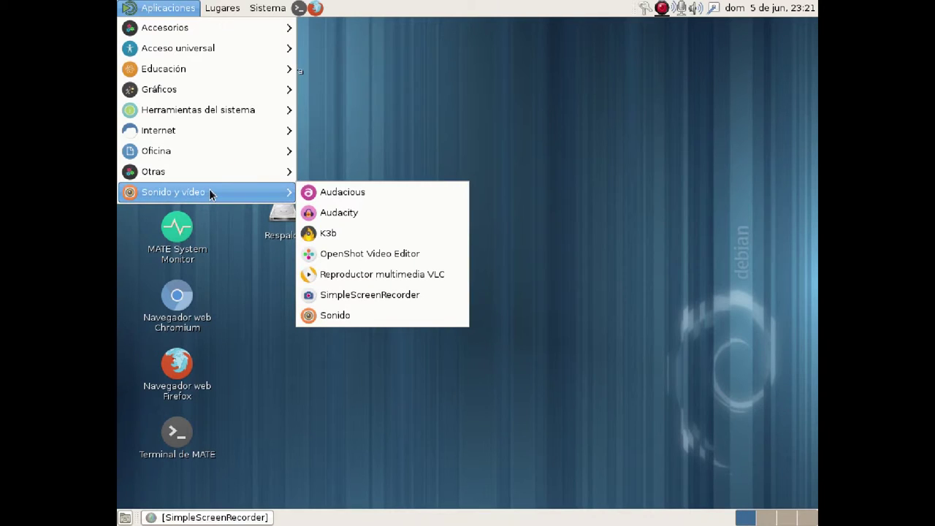
pyautogui.click(440, 255)
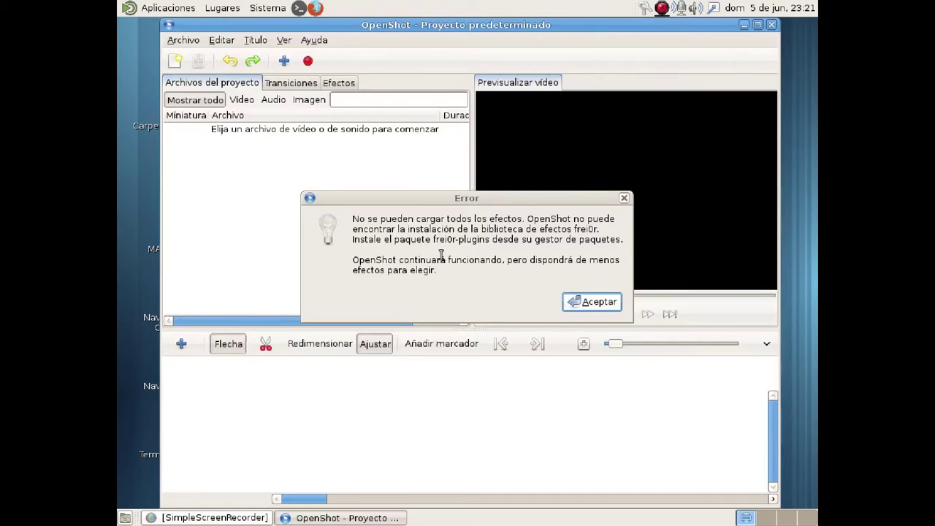
pyautogui.click(585, 306)
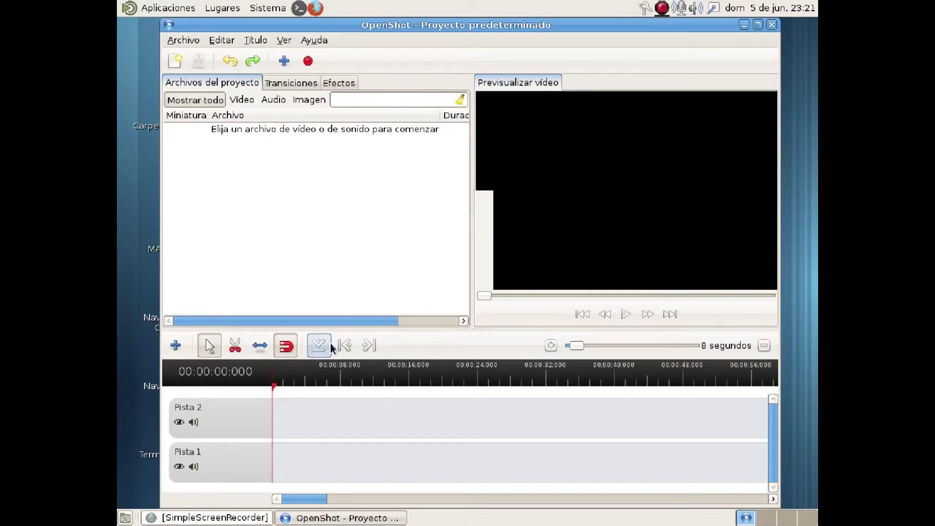
pyautogui.click(289, 82)
pyautogui.click(339, 83)
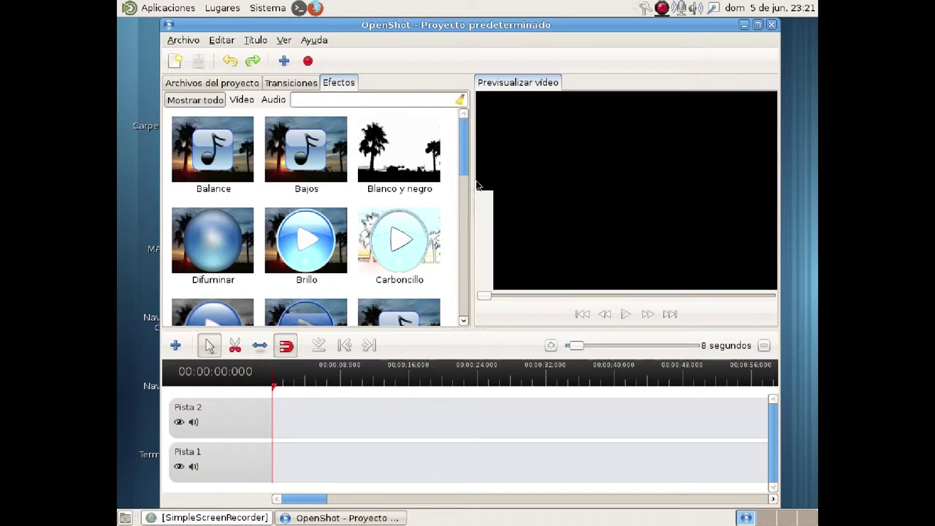
pyautogui.moveTo(461, 157); pyautogui.dragTo(465, 197)
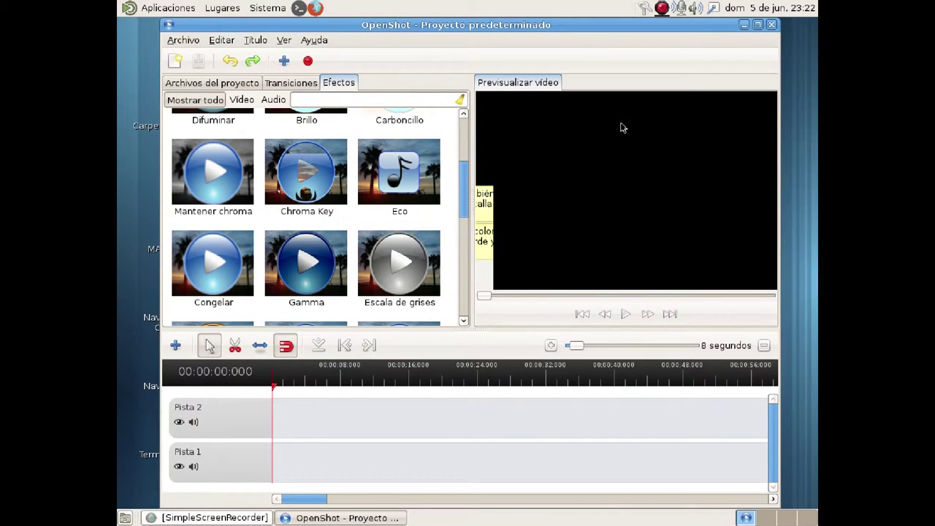
pyautogui.click(774, 28)
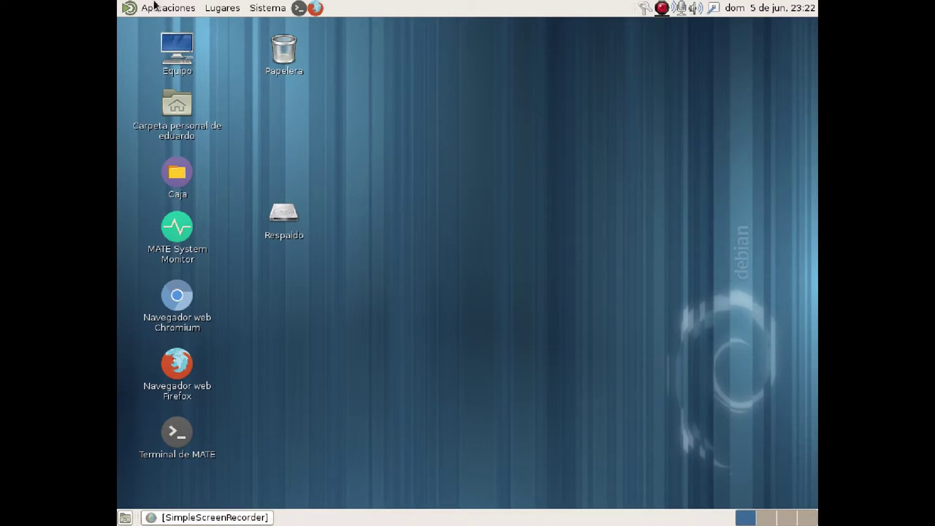
# Launch VLC media player from Sonido y vídeo and close it on its empty playlist
pyautogui.click(155, 7)
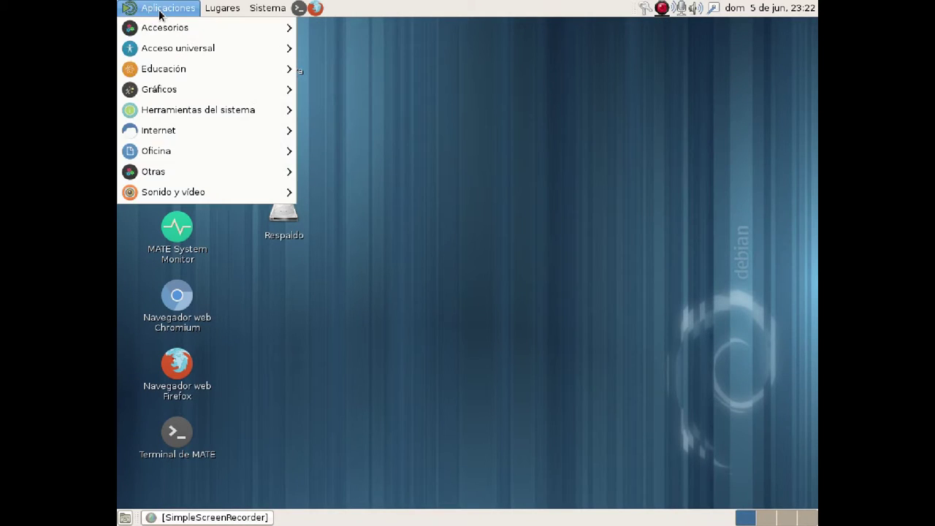
pyautogui.moveTo(218, 196)
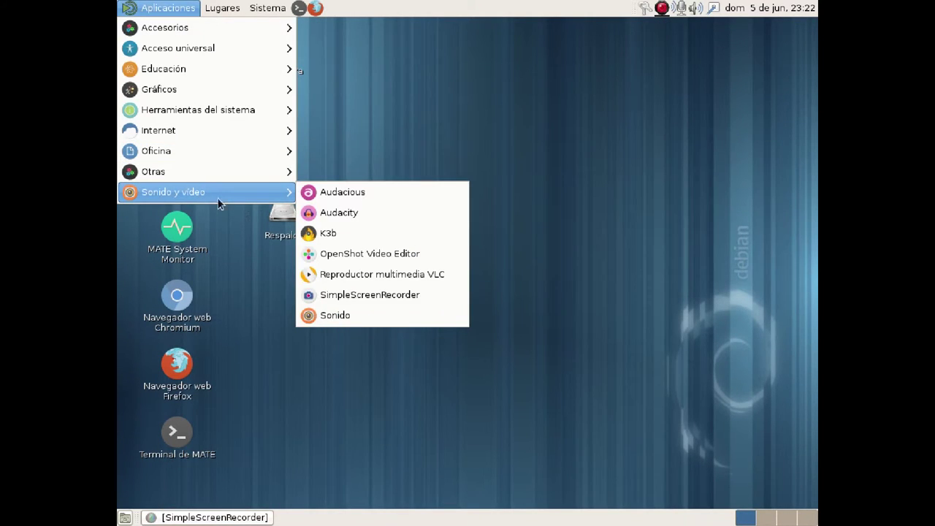
pyautogui.click(453, 274)
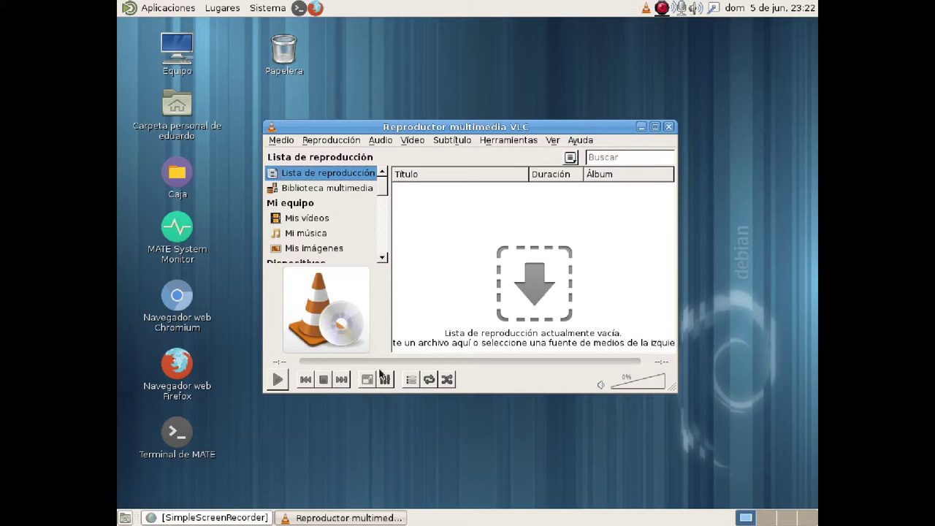
pyautogui.click(668, 127)
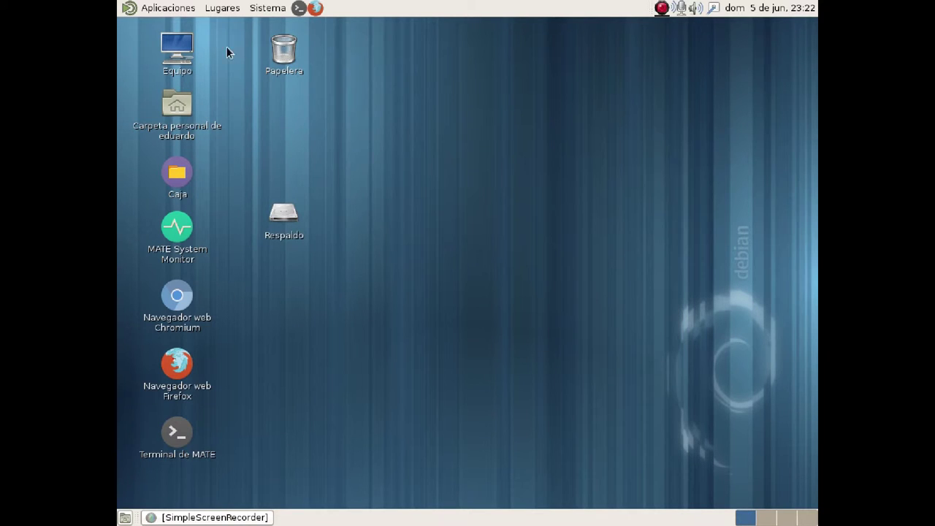
pyautogui.click(178, 9)
pyautogui.moveTo(199, 194)
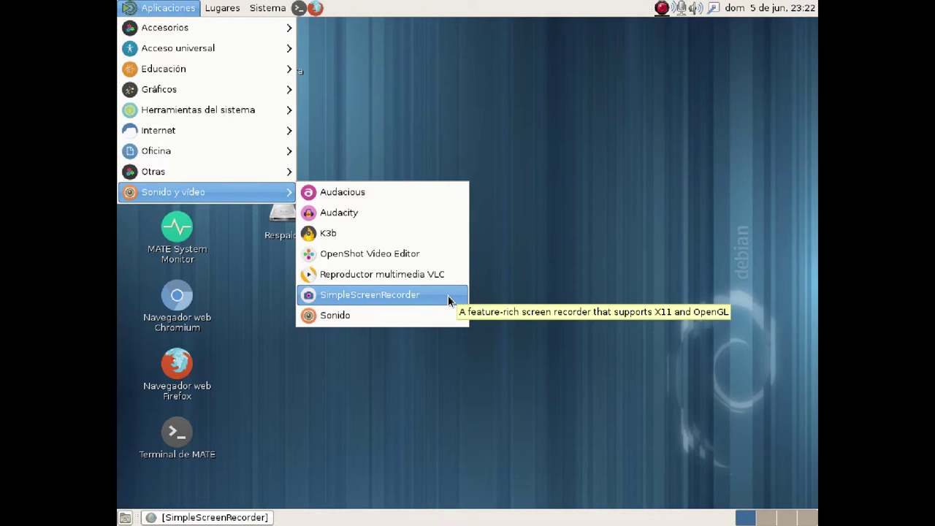
pyautogui.click(406, 324)
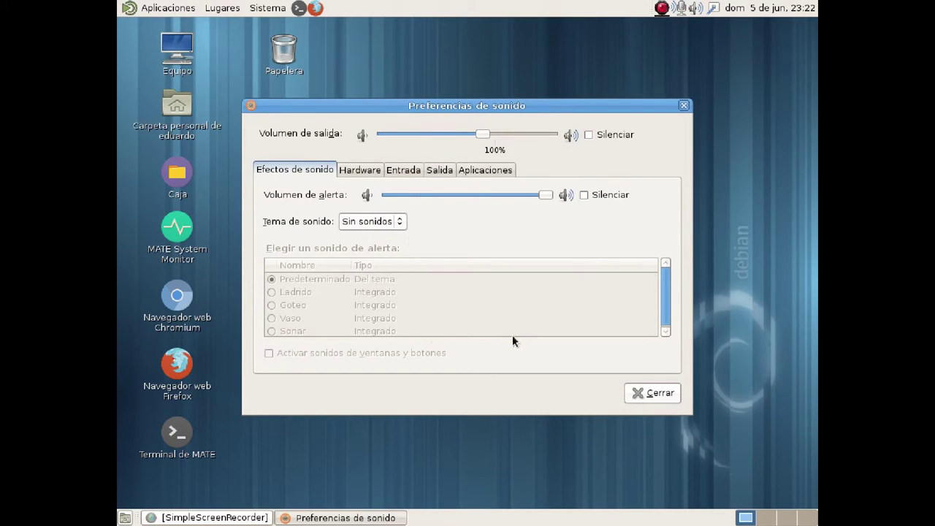
pyautogui.click(366, 173)
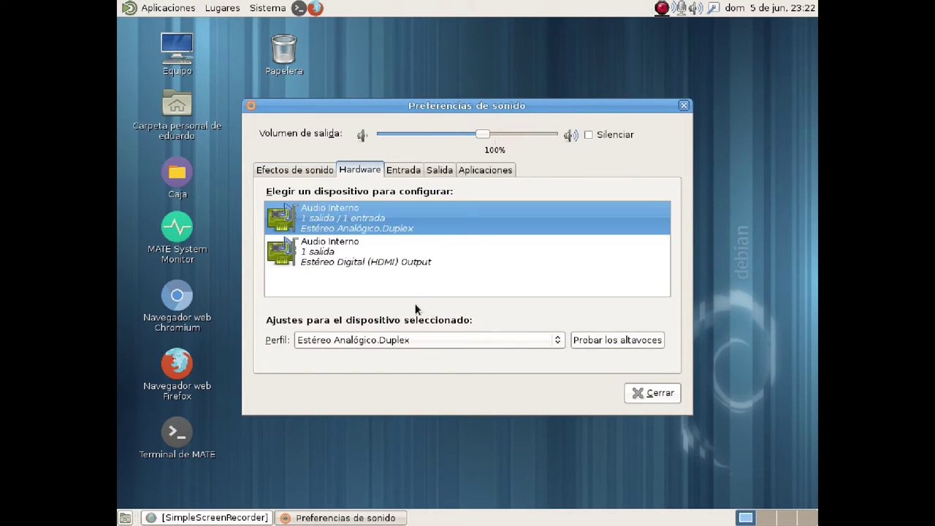
pyautogui.click(401, 173)
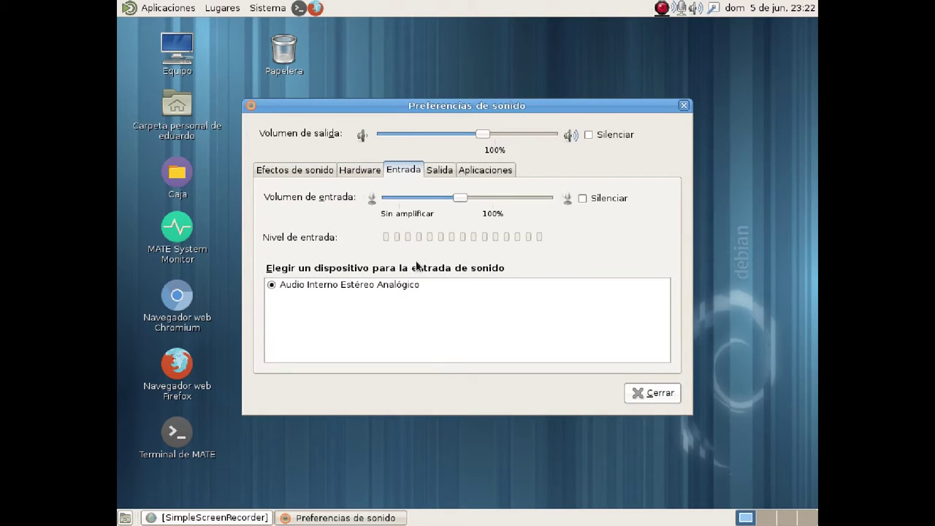
pyautogui.click(448, 174)
pyautogui.click(488, 171)
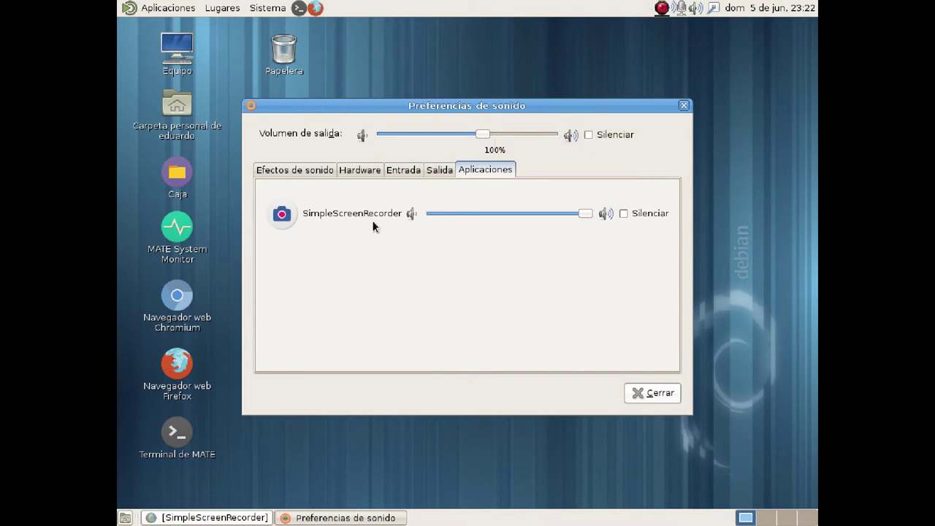
pyautogui.click(657, 394)
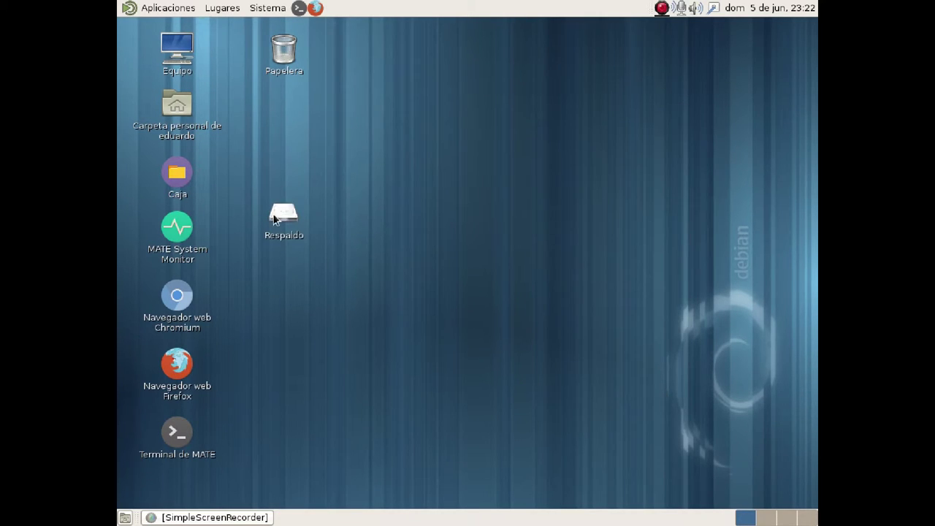
# Move the Respaldo drive icon up beneath Papelera, then open and close the Aplicaciones menu
pyautogui.moveTo(283, 214); pyautogui.dragTo(284, 105)
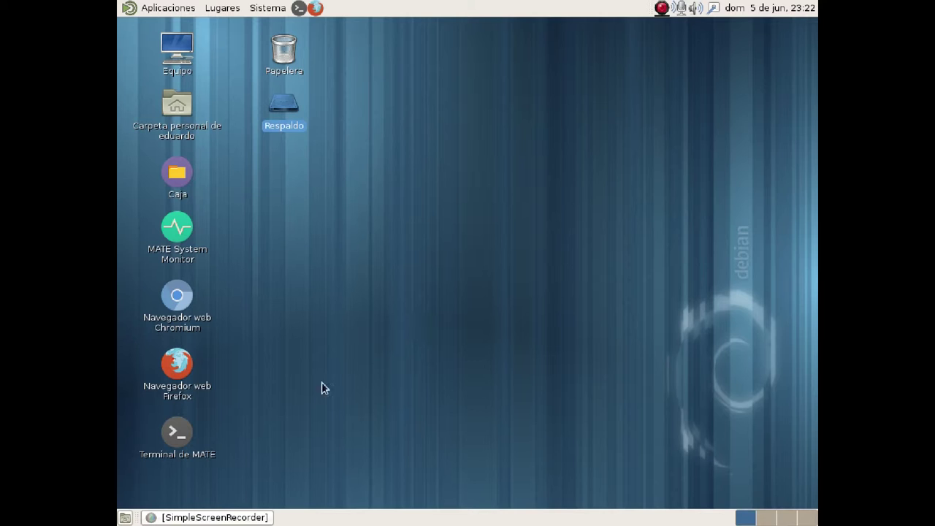
pyautogui.click(155, 8)
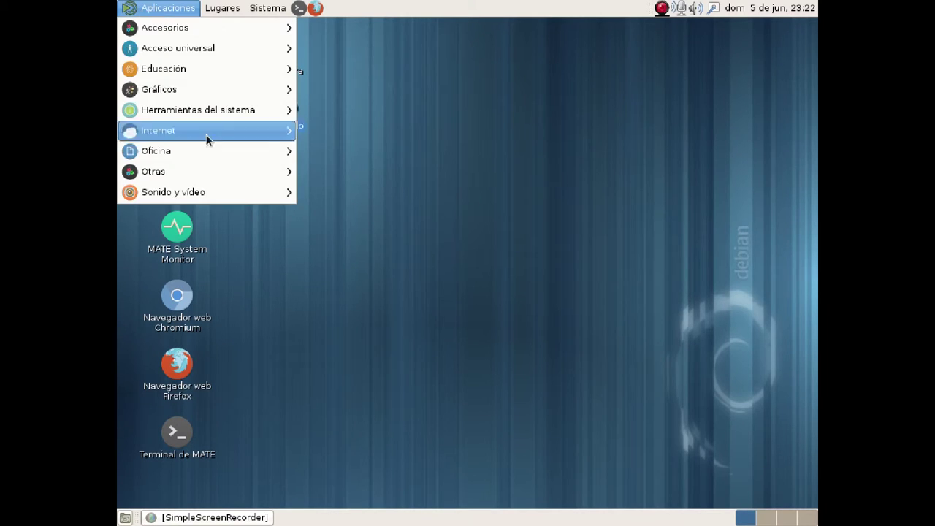
pyautogui.click(556, 231)
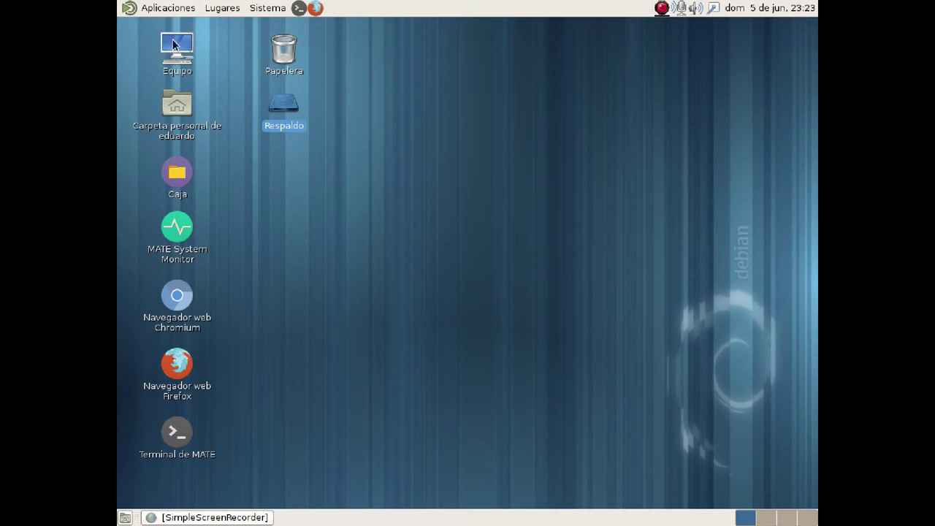
pyautogui.click(175, 8)
# Open MATE System Monitor on its Recursos graphs, reposition the window, then minimize it
pyautogui.moveTo(223, 109)
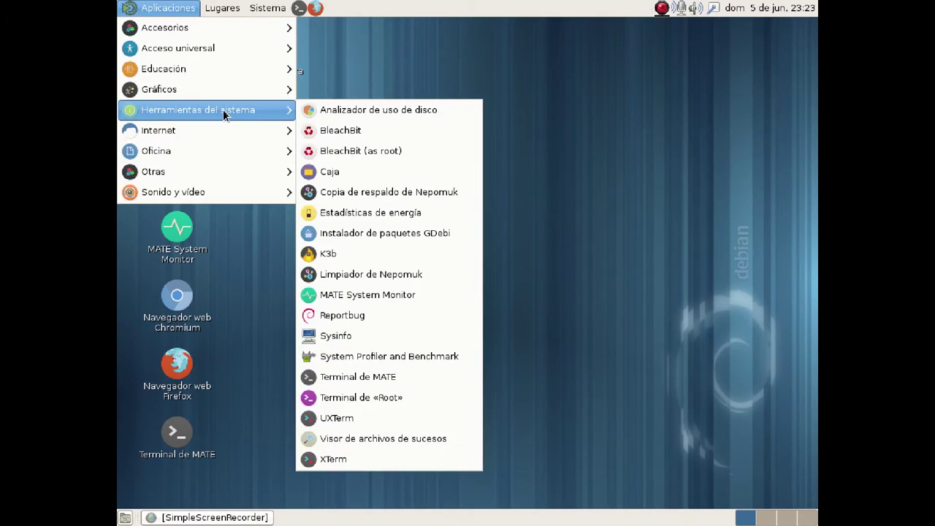
pyautogui.click(446, 295)
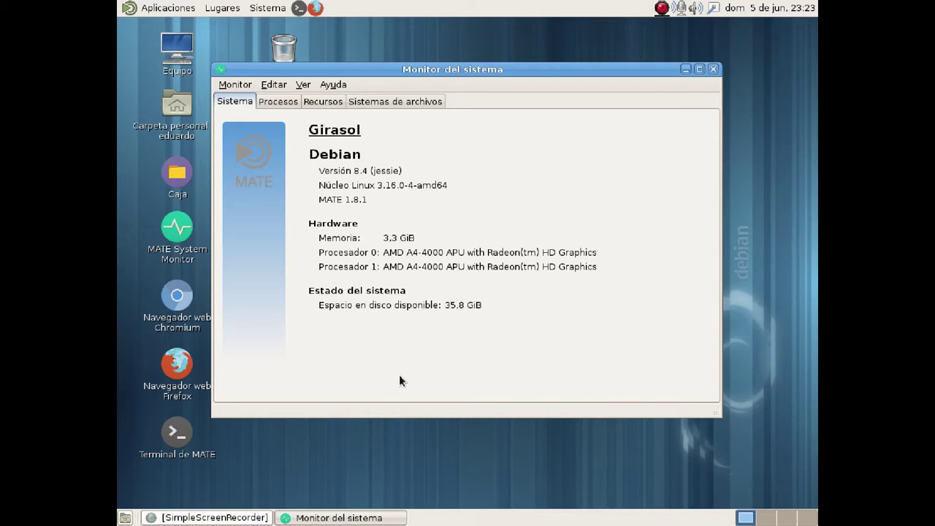
pyautogui.click(326, 103)
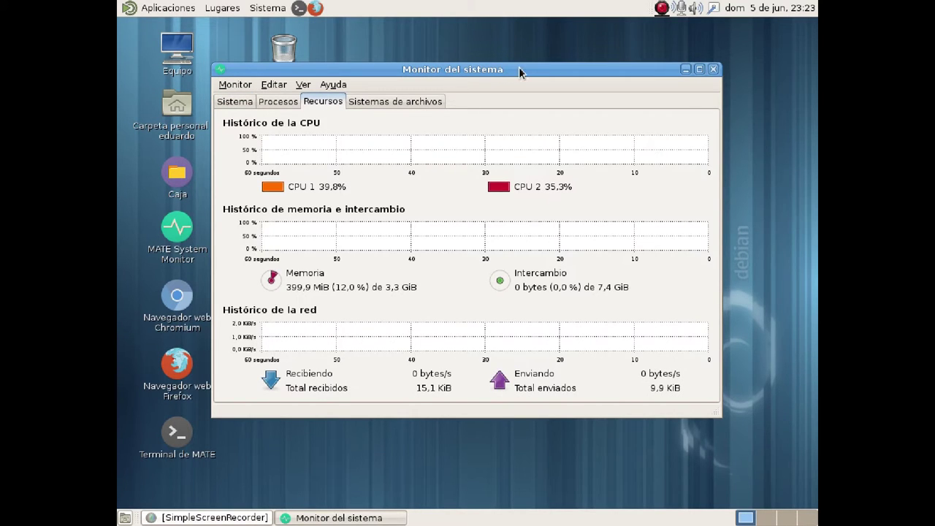
pyautogui.moveTo(520, 71); pyautogui.dragTo(567, 99)
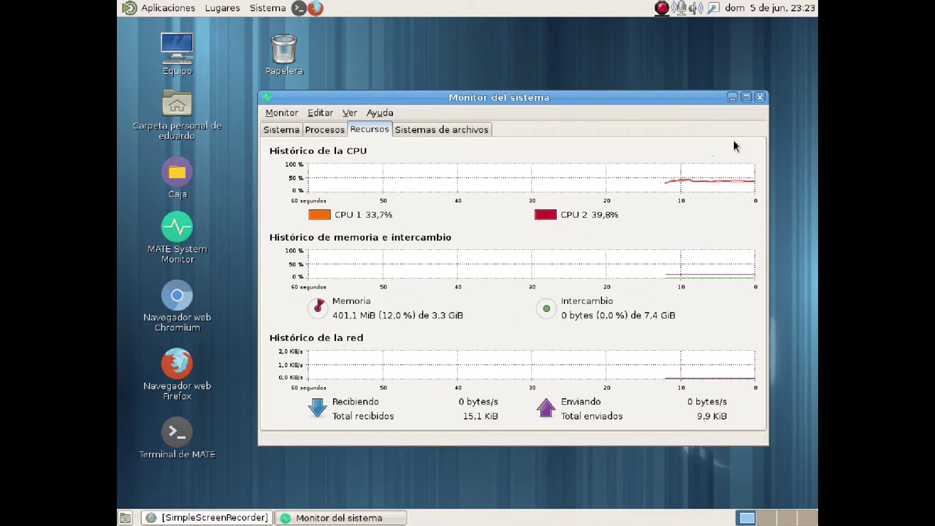
pyautogui.click(732, 98)
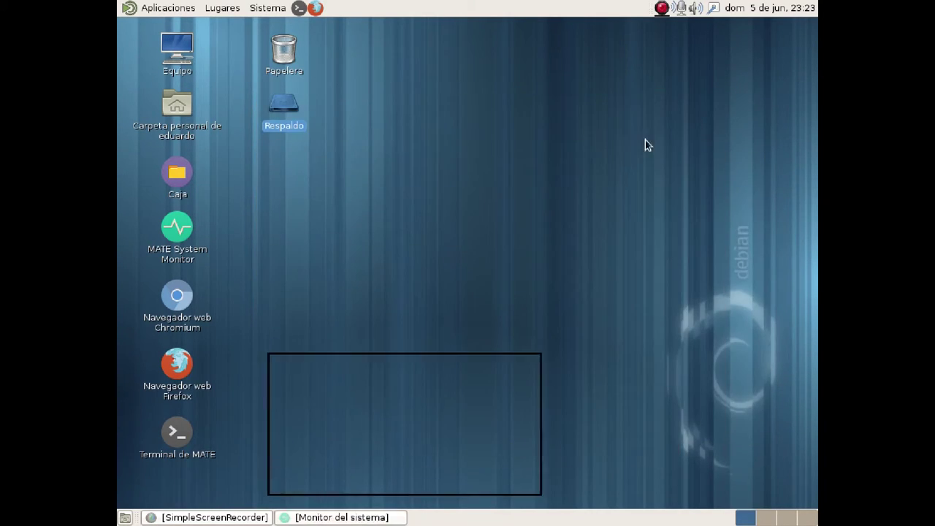
pyautogui.click(316, 9)
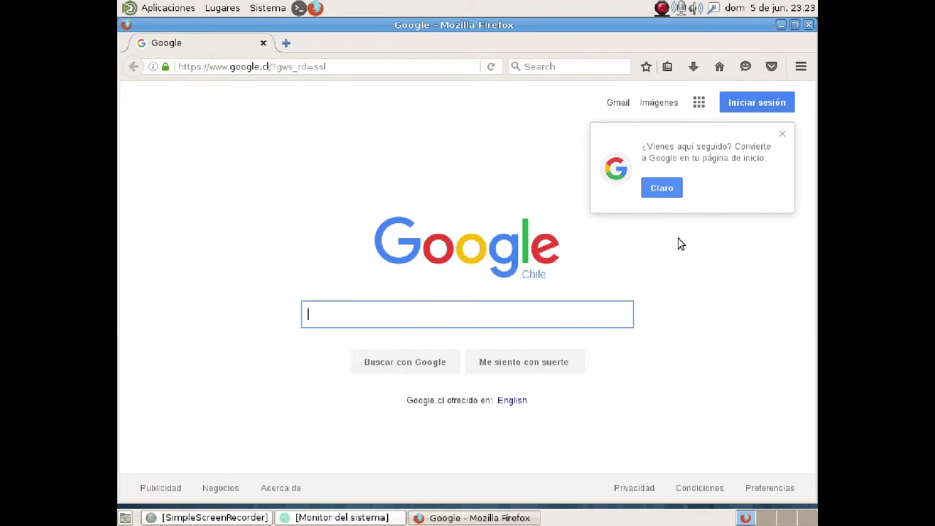
# Dismiss Google's homepage suggestion and scroll through the Gmail about page's Welcome to Gmail sections
pyautogui.click(782, 135)
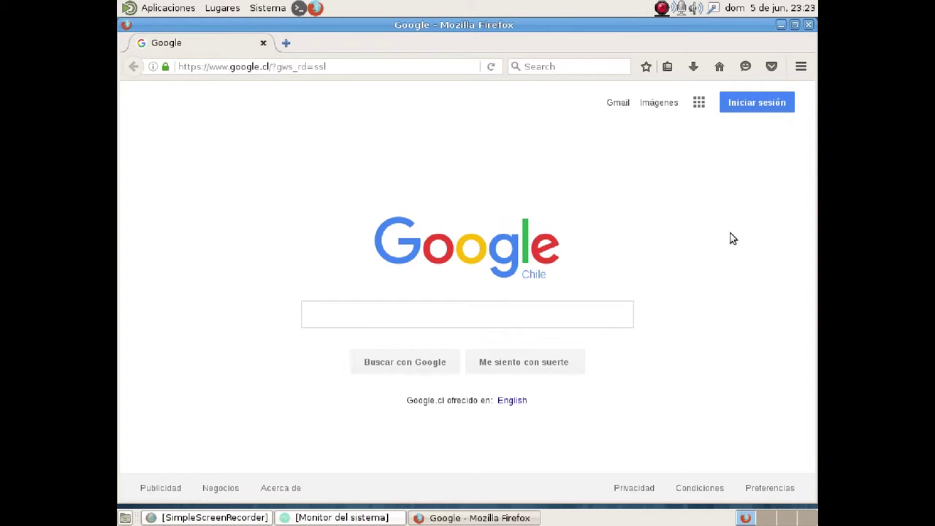
pyautogui.click(619, 103)
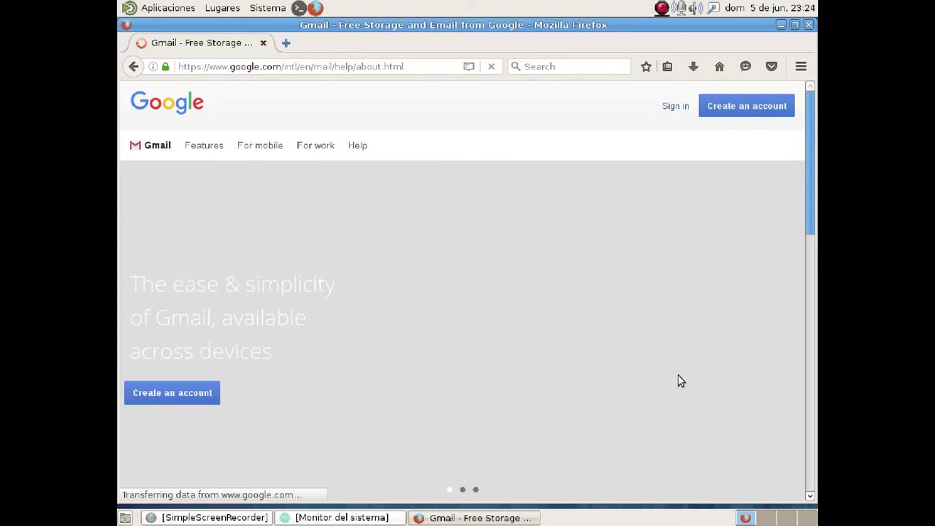
pyautogui.scroll(-5, 436, 319)
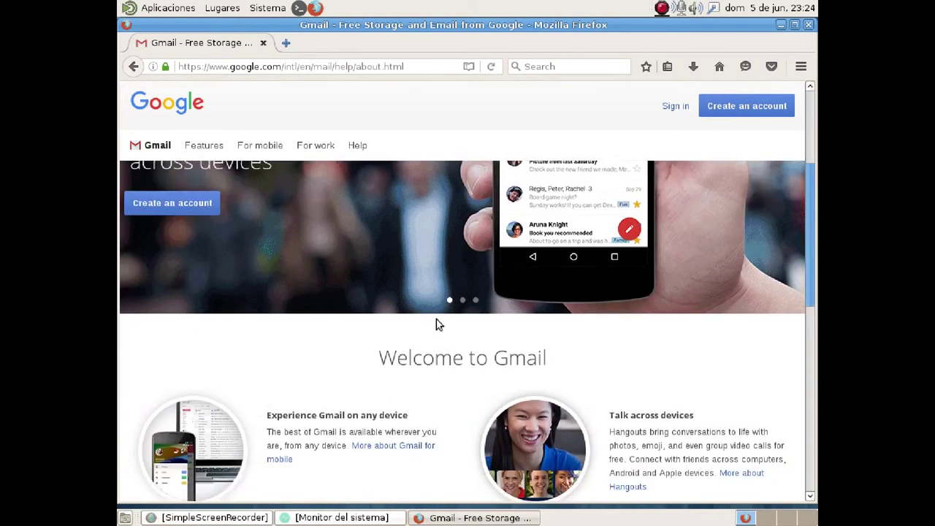
pyautogui.scroll(-4, 437, 322)
pyautogui.scroll(5, 437, 322)
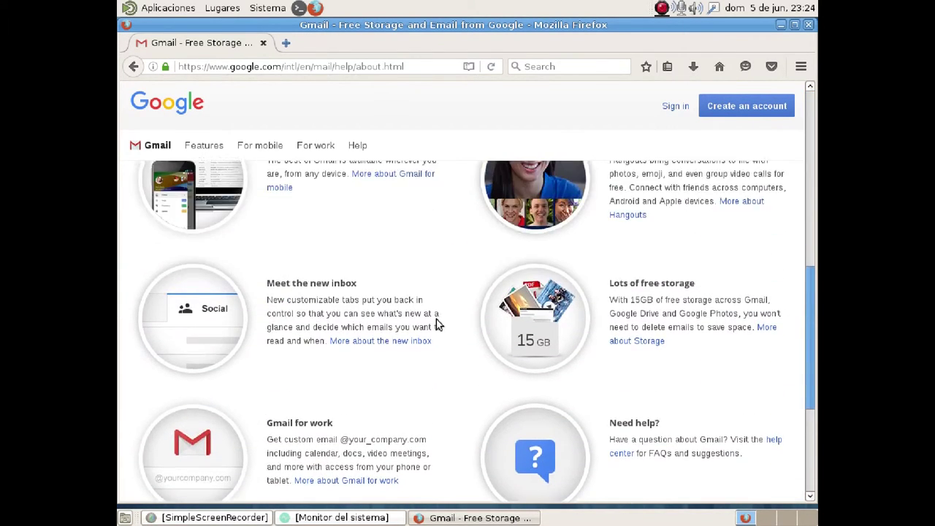
pyautogui.scroll(3, 436, 320)
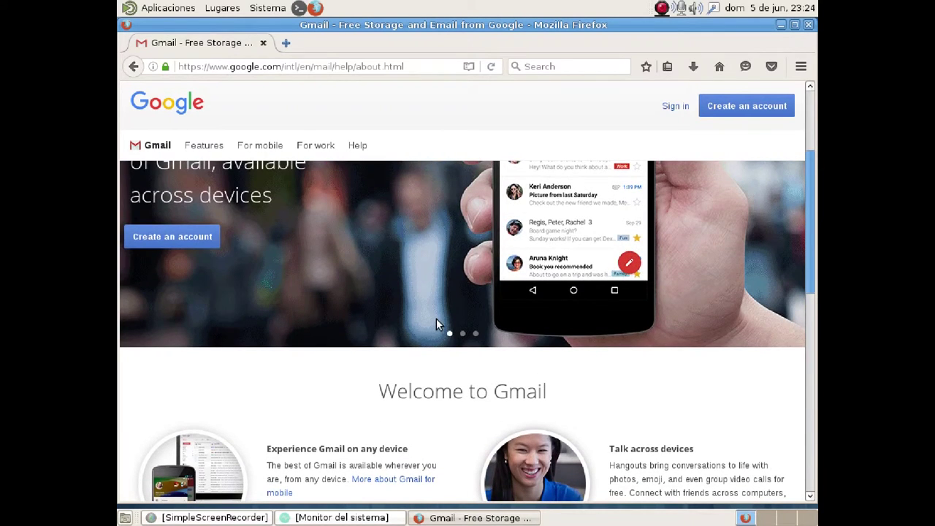
pyautogui.scroll(-3, 436, 323)
pyautogui.scroll(4, 436, 324)
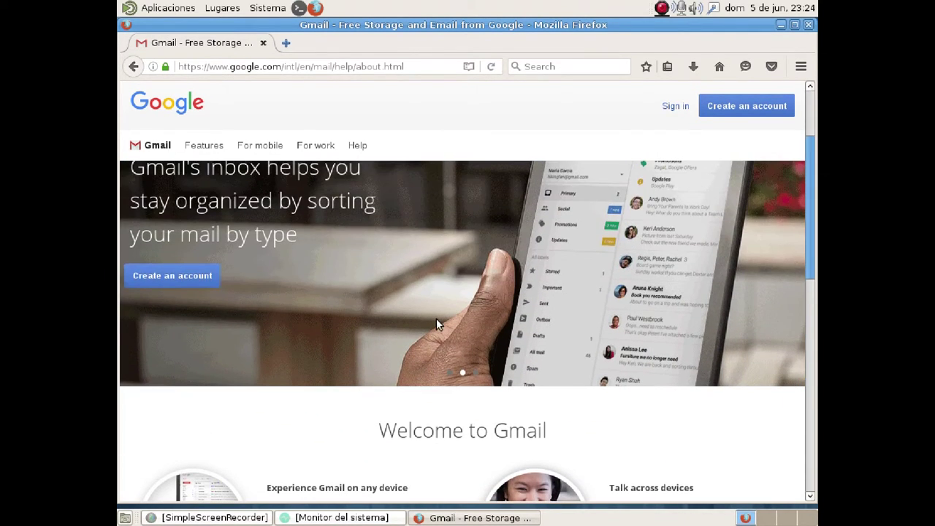
pyautogui.scroll(-3, 437, 324)
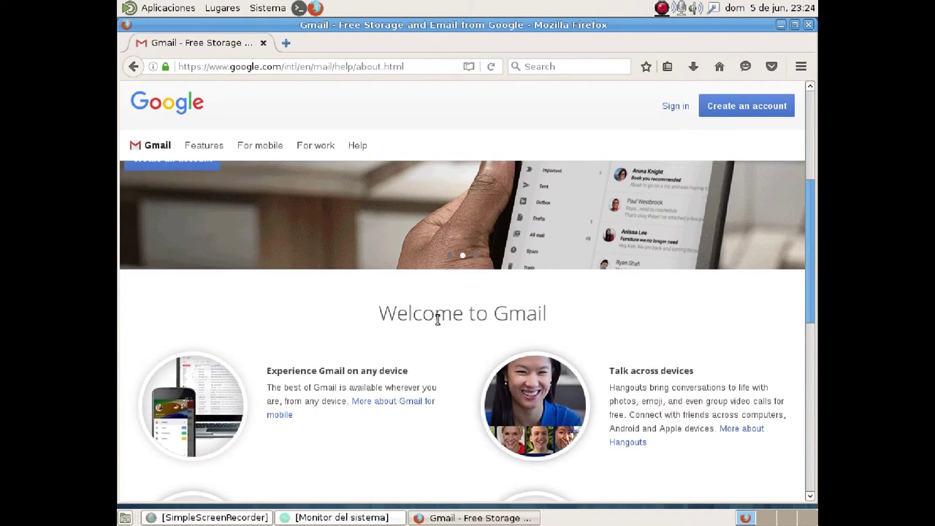
pyautogui.scroll(4, 437, 322)
pyautogui.scroll(-9, 436, 324)
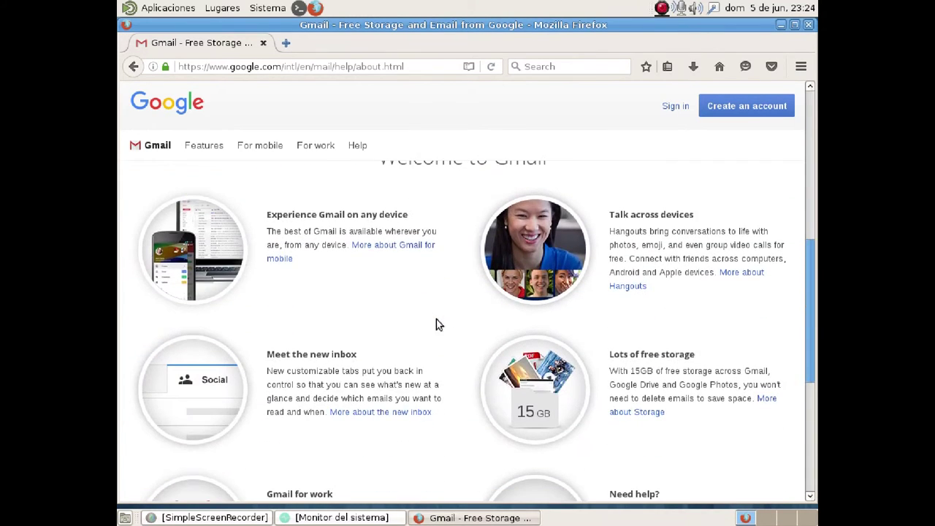
pyautogui.scroll(-3, 437, 323)
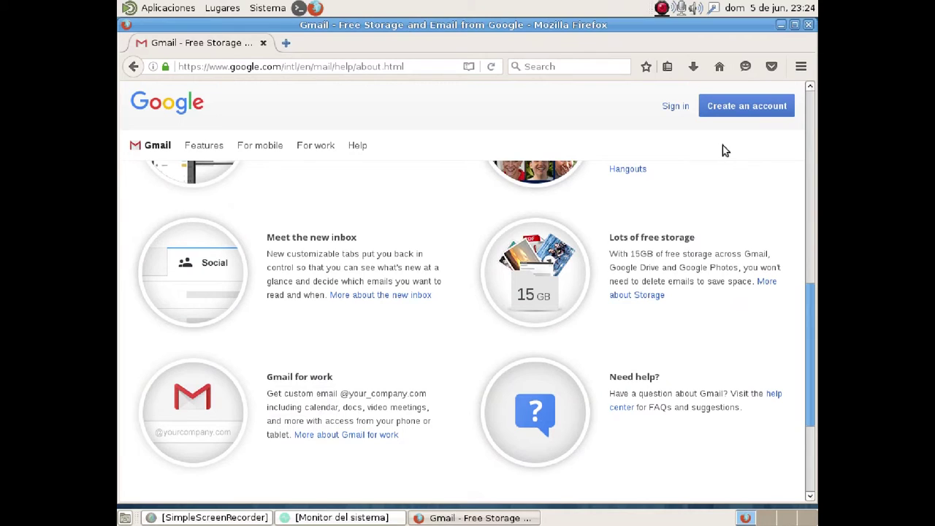
pyautogui.click(719, 66)
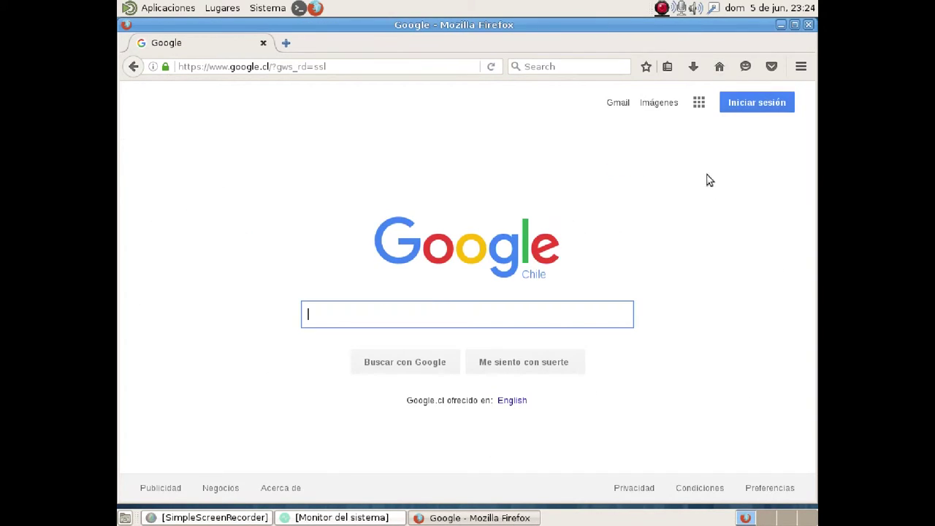
# Open YouTube from the Google apps grid, scroll its home page and toggle the guide menu
pyautogui.click(700, 104)
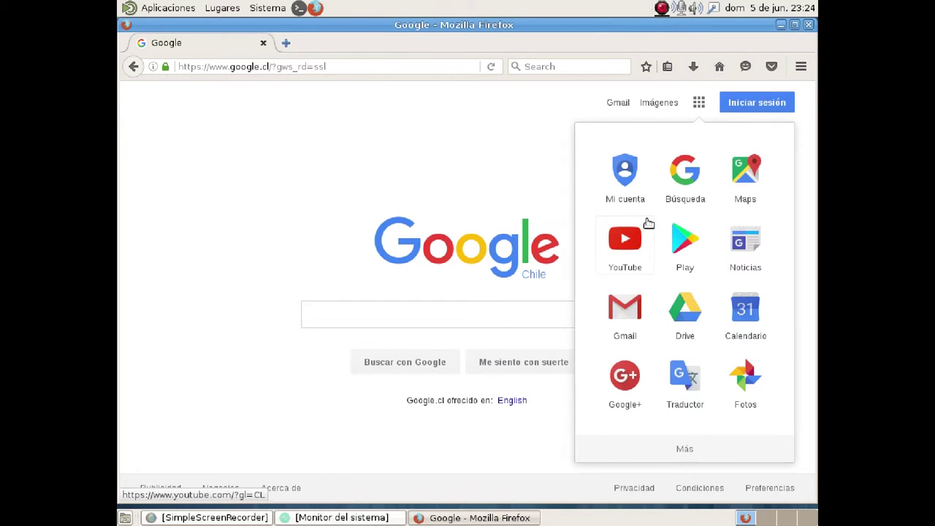
pyautogui.click(625, 239)
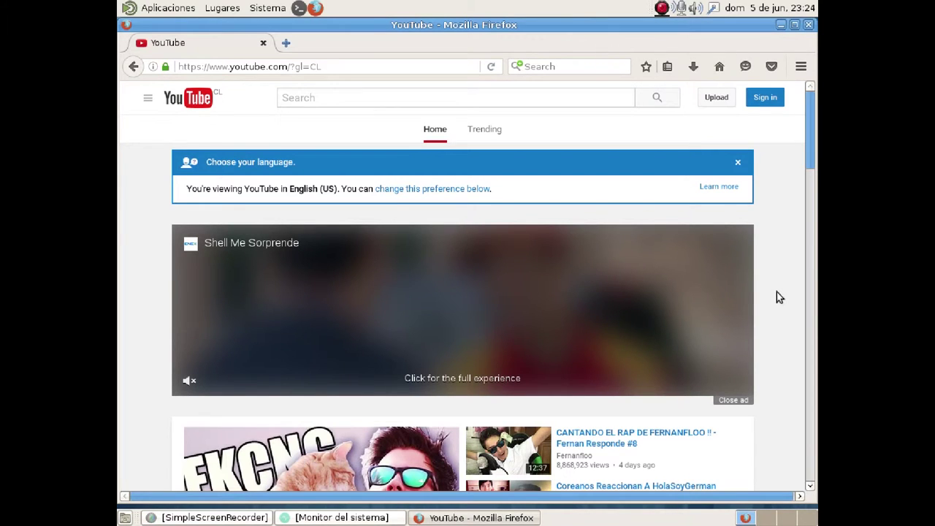
pyautogui.scroll(-10, 776, 298)
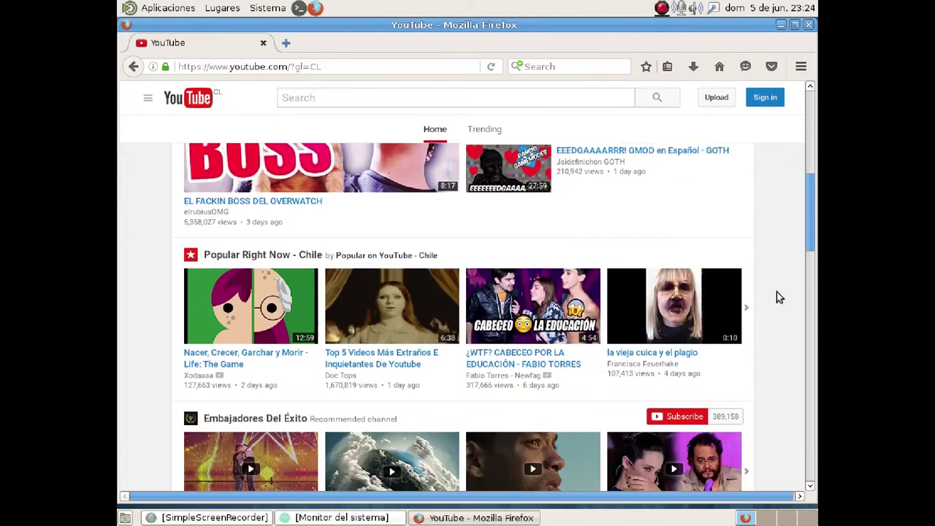
pyautogui.scroll(-4, 776, 298)
pyautogui.scroll(10, 777, 298)
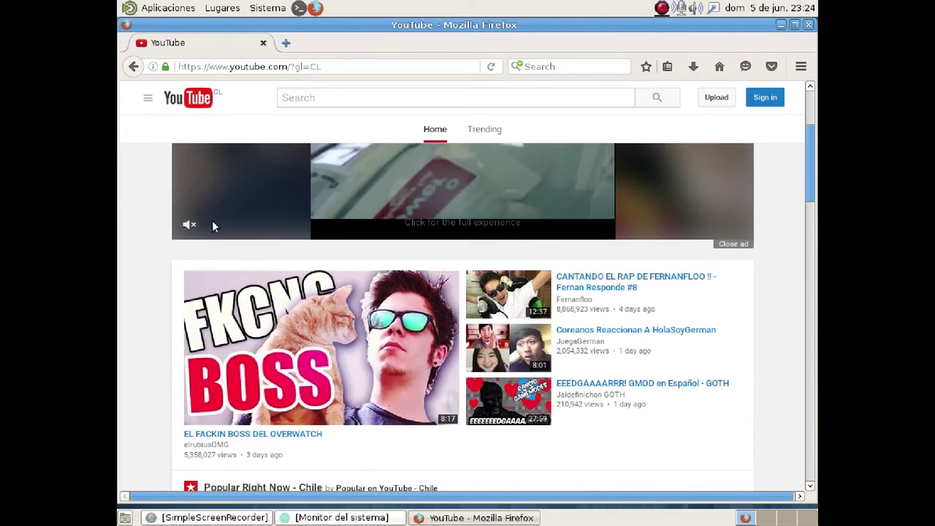
pyautogui.click(149, 101)
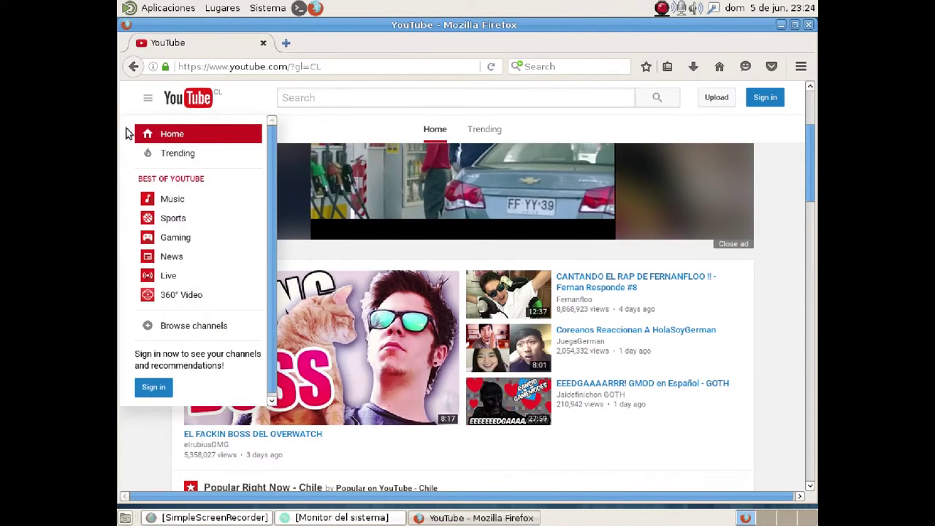
pyautogui.click(701, 347)
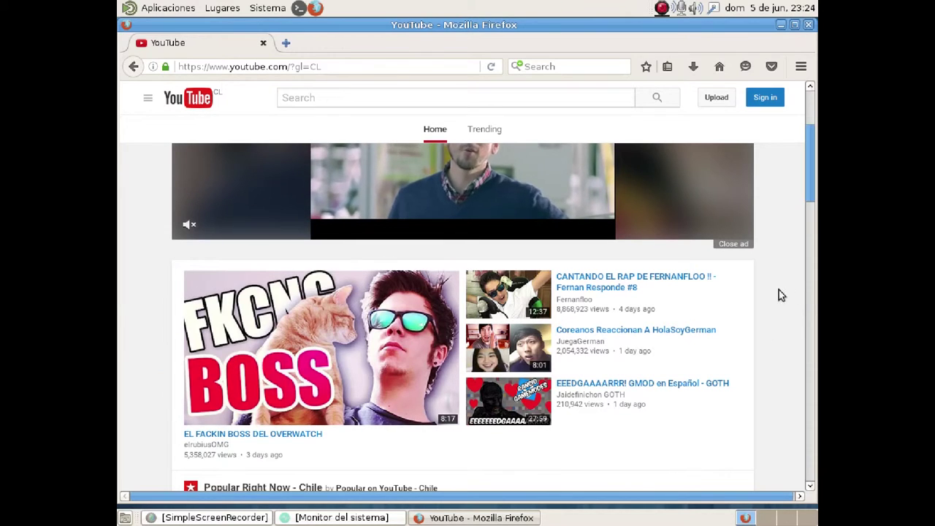
# Return to the Google home page and open YouTube again from the apps grid
pyautogui.click(719, 67)
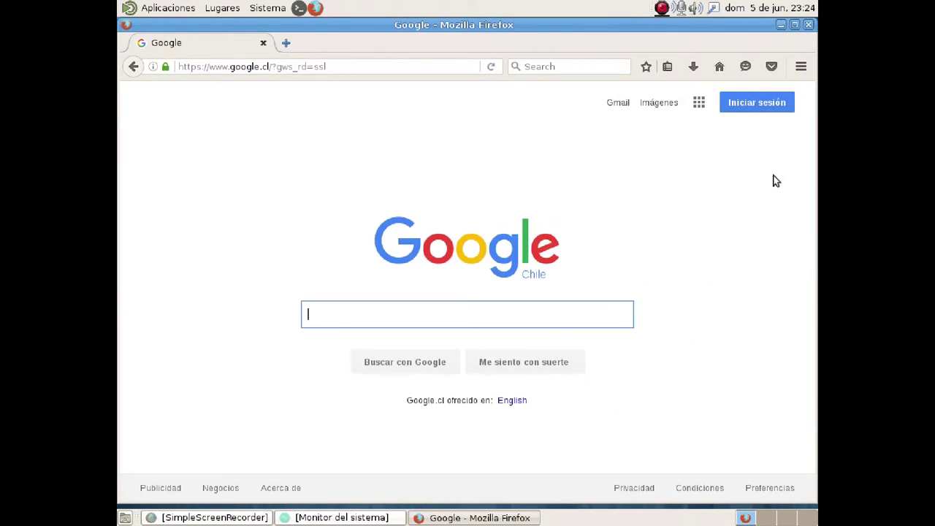
pyautogui.click(699, 103)
pyautogui.click(627, 244)
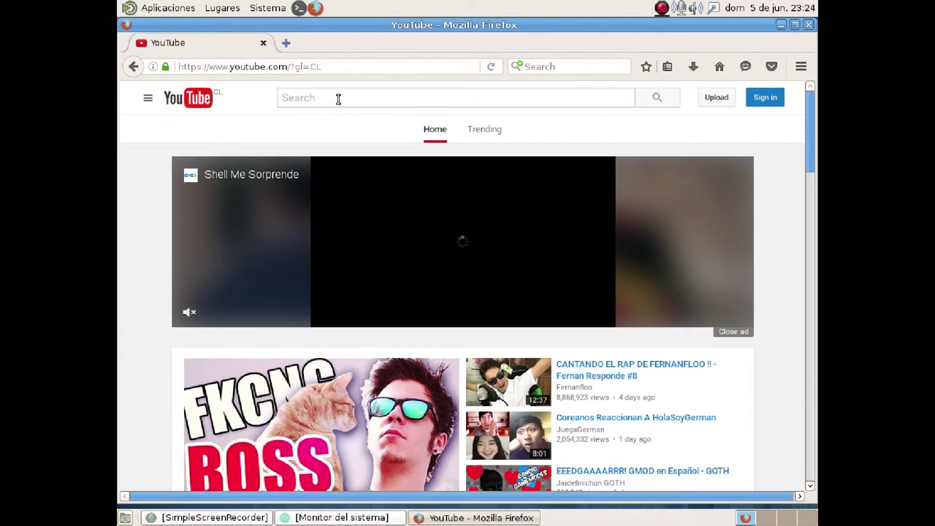
# Search YouTube for 'eduardo fritz' and scroll through the results
pyautogui.write('eduard')
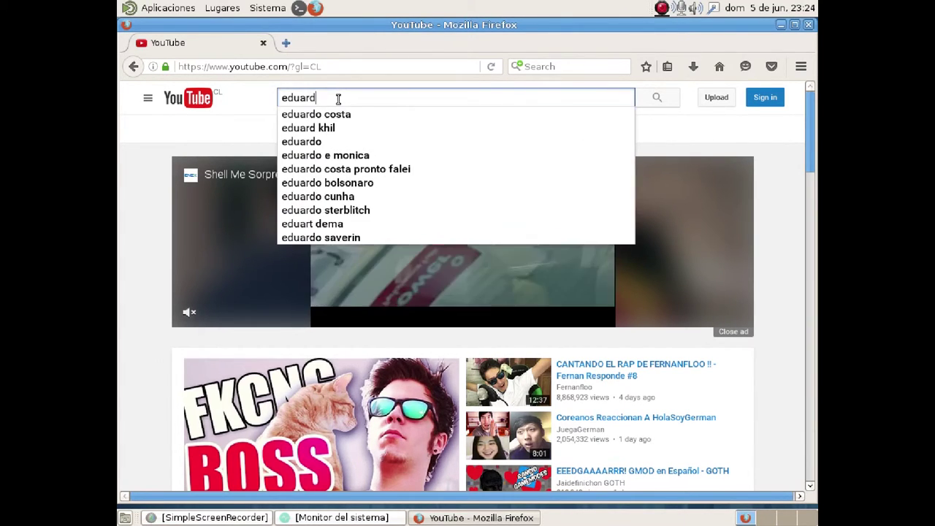
pyautogui.write('o fritz')
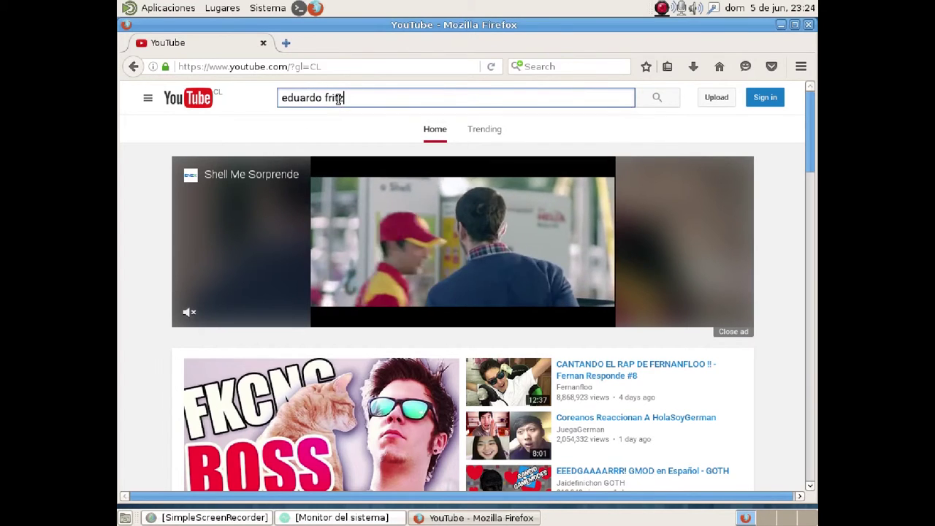
pyautogui.click(660, 104)
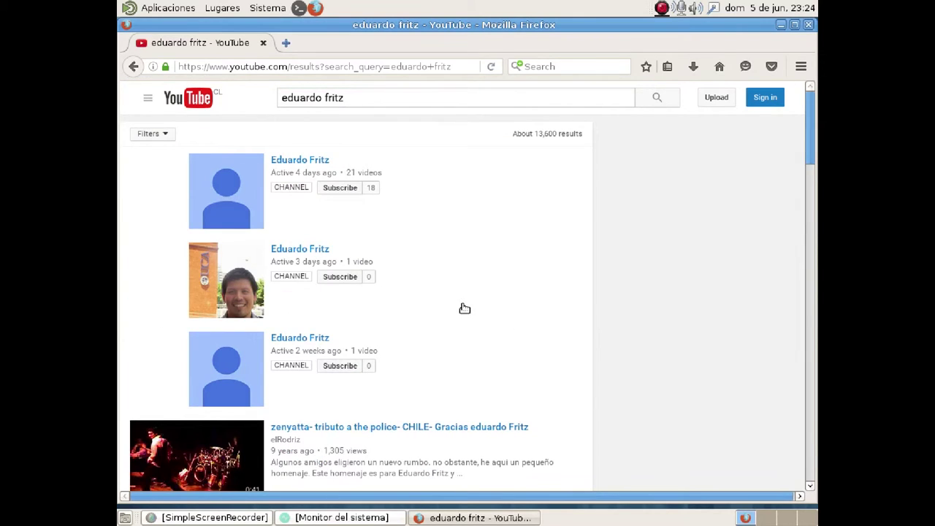
pyautogui.scroll(-8, 464, 308)
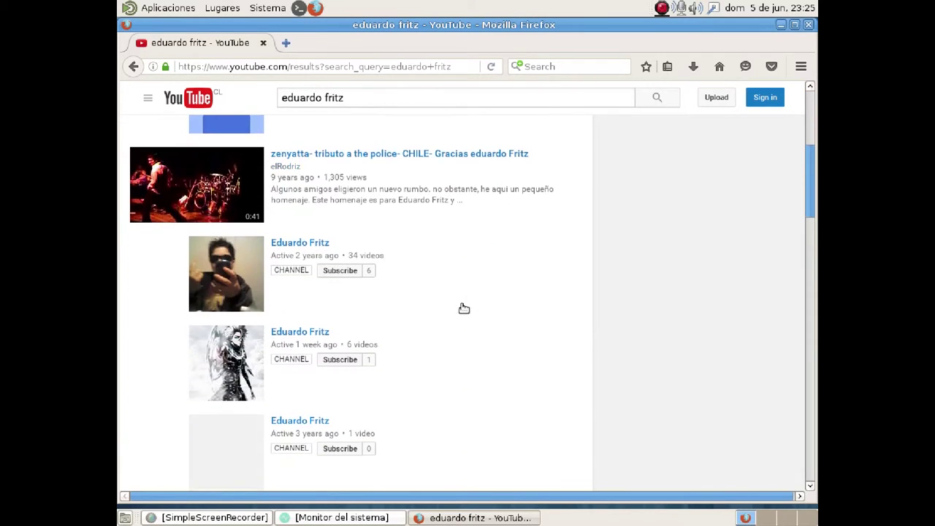
pyautogui.scroll(-10, 464, 308)
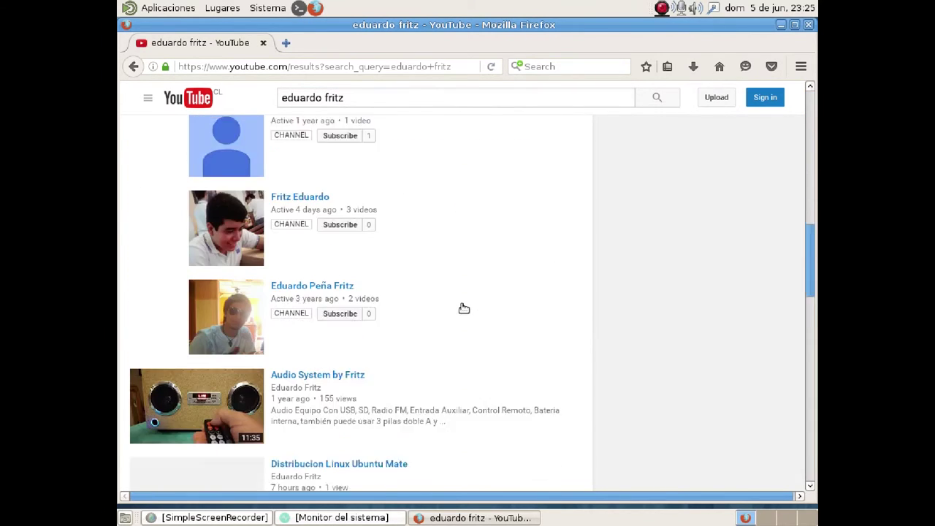
pyautogui.scroll(-3, 464, 308)
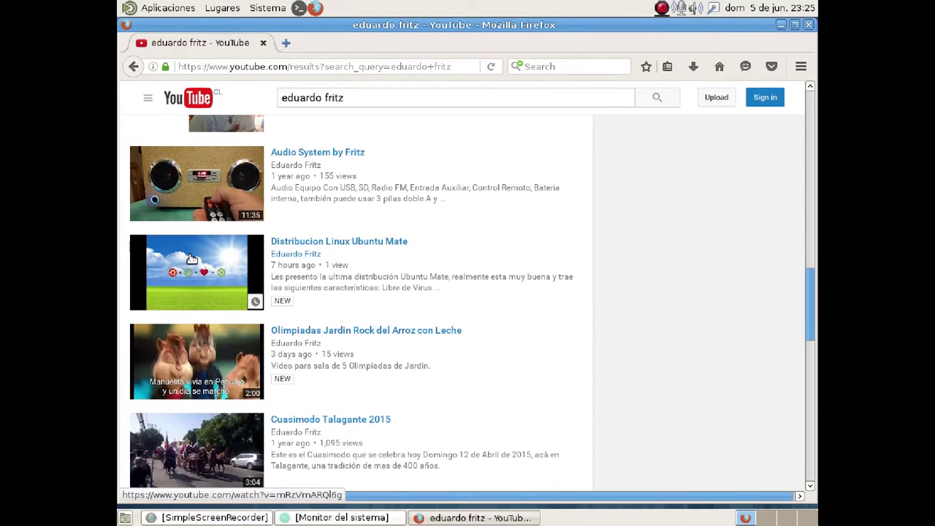
# Open the 'Audio System by Fritz' video and set its quality to 720p
pyautogui.click(188, 182)
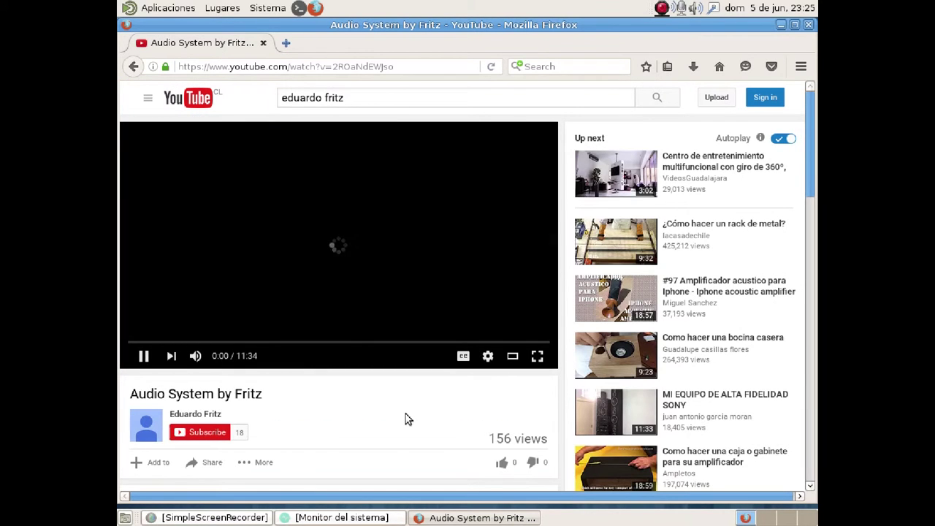
pyautogui.scroll(-1, 533, 372)
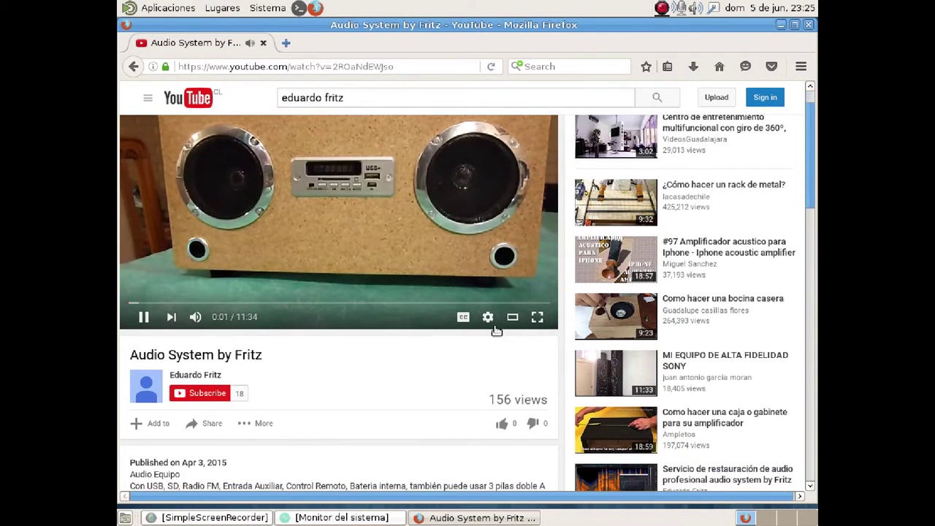
pyautogui.click(488, 317)
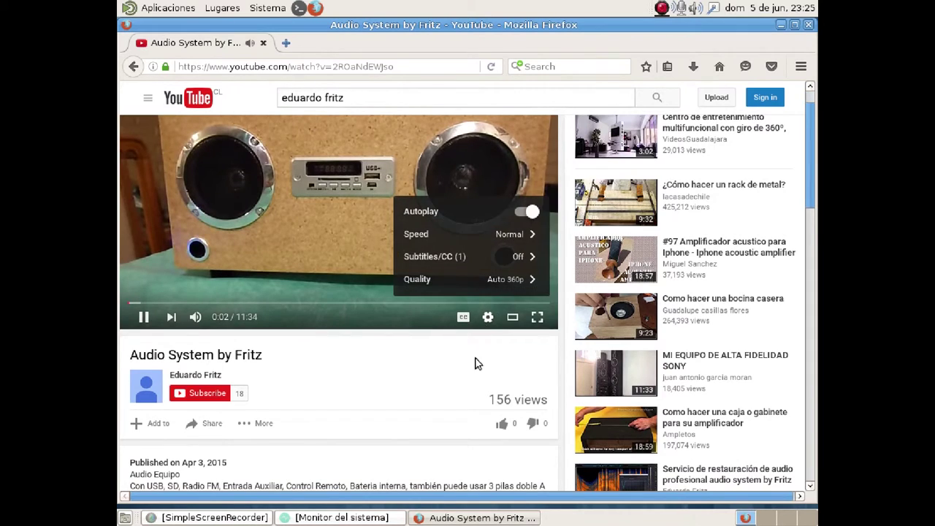
pyautogui.click(481, 281)
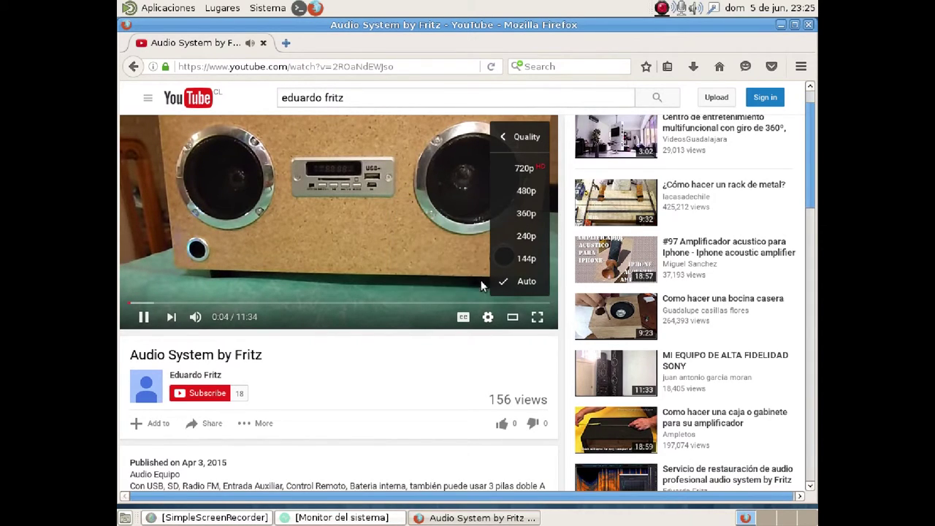
pyautogui.click(524, 168)
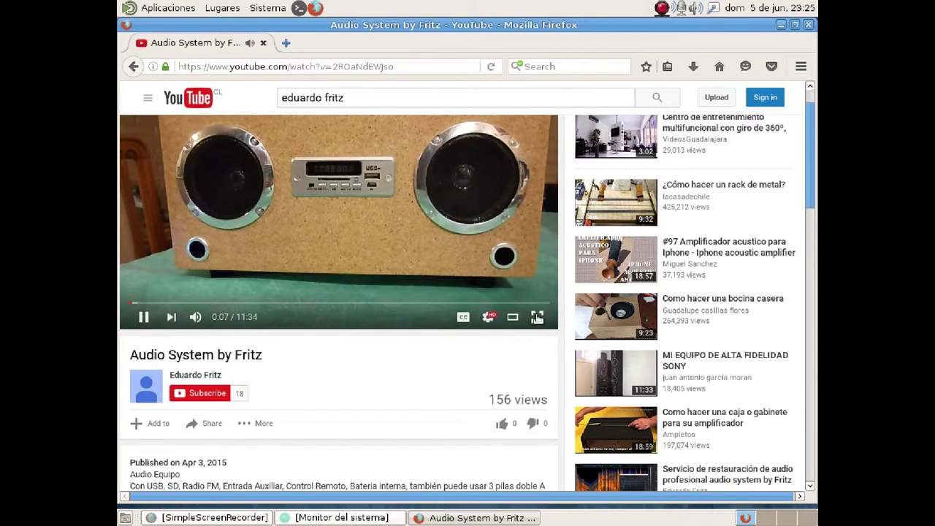
# Watch it full screen from about 0:42, pause it, and open the Eduardo Fritz channel
pyautogui.click(537, 316)
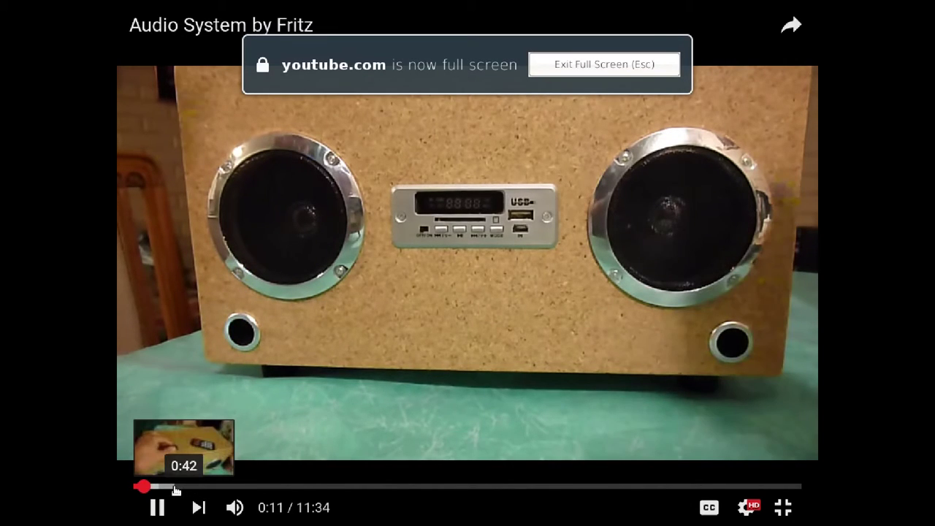
pyautogui.click(174, 488)
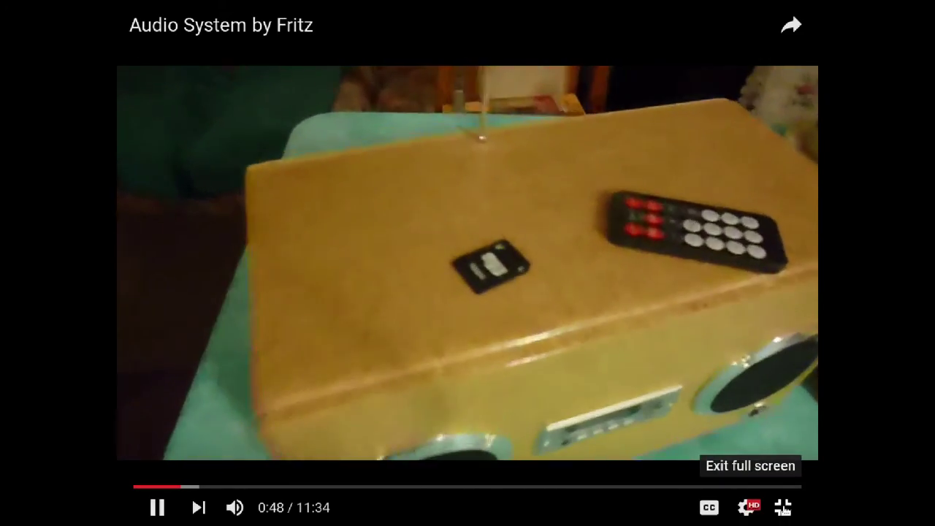
pyautogui.click(783, 507)
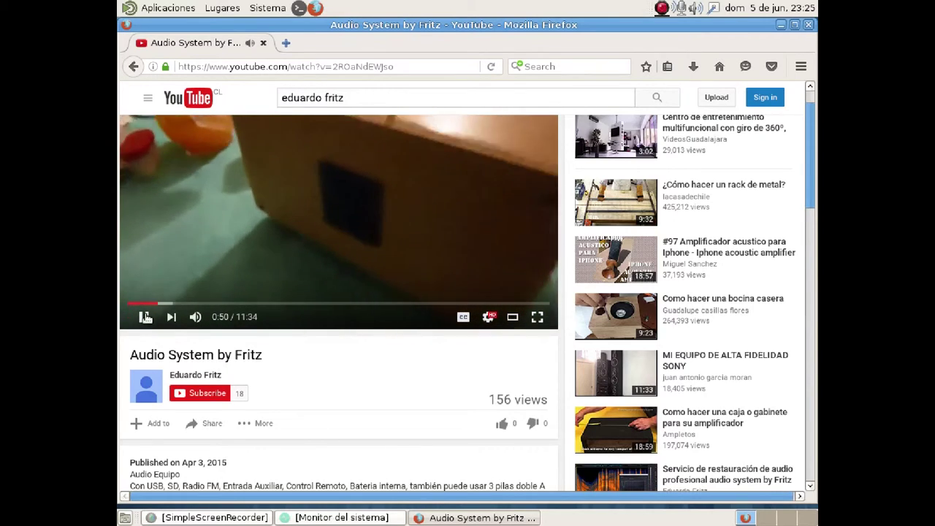
pyautogui.click(146, 317)
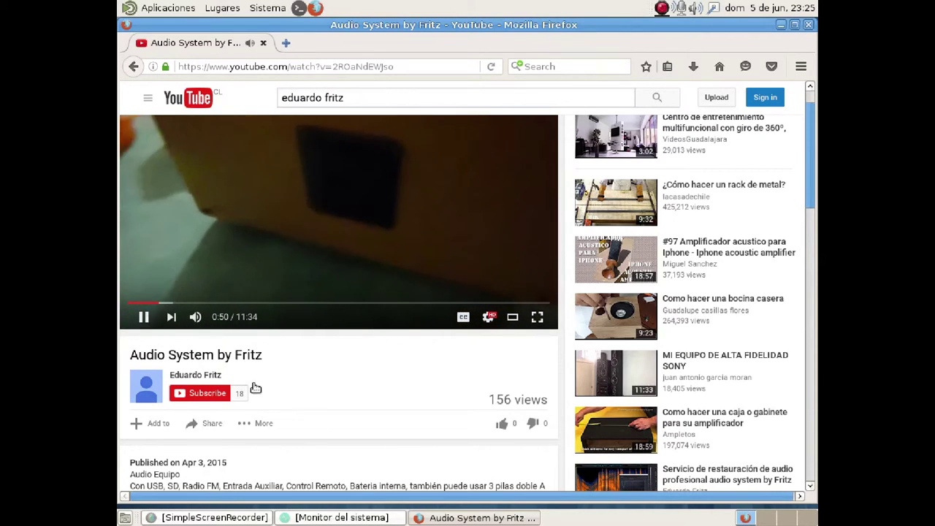
pyautogui.scroll(-3, 395, 414)
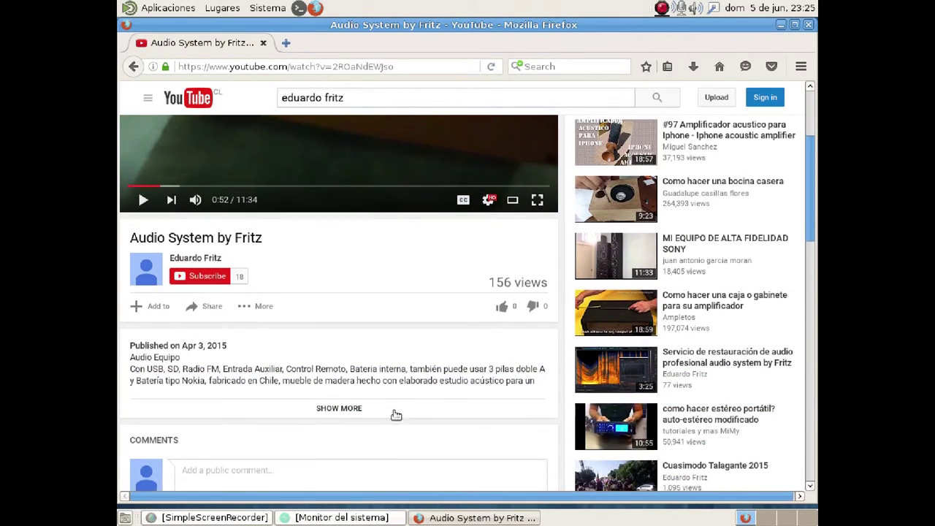
pyautogui.click(195, 258)
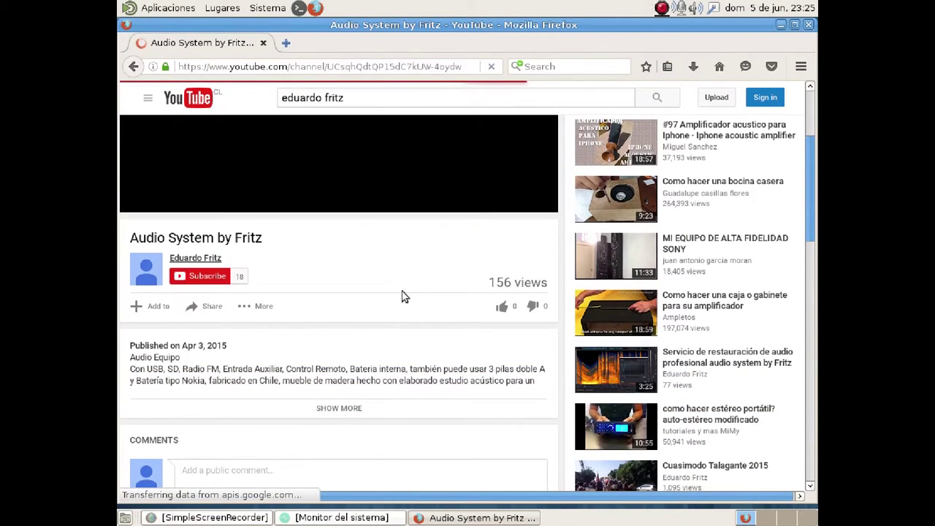
# Browse the Eduardo Fritz channel sections and advance the Uploads row to later videos
pyautogui.scroll(-3, 548, 395)
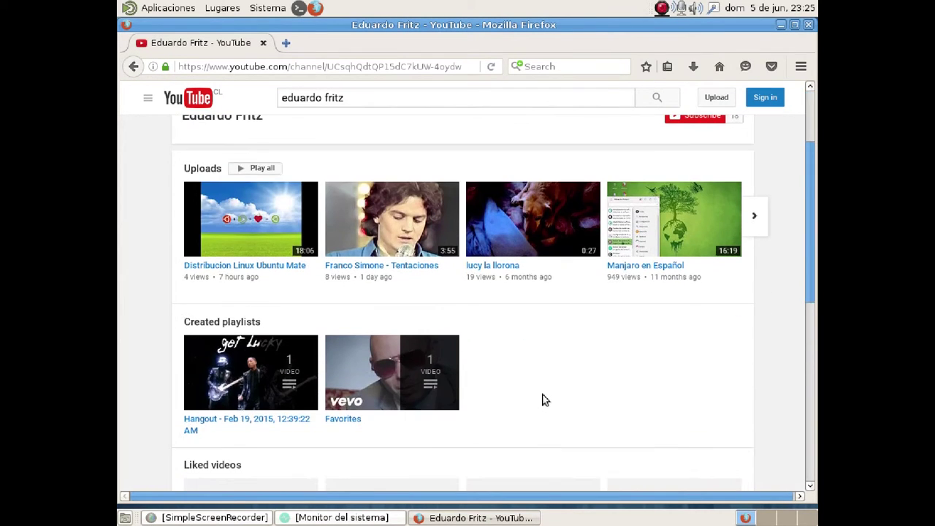
pyautogui.scroll(-5, 516, 390)
pyautogui.scroll(5, 439, 340)
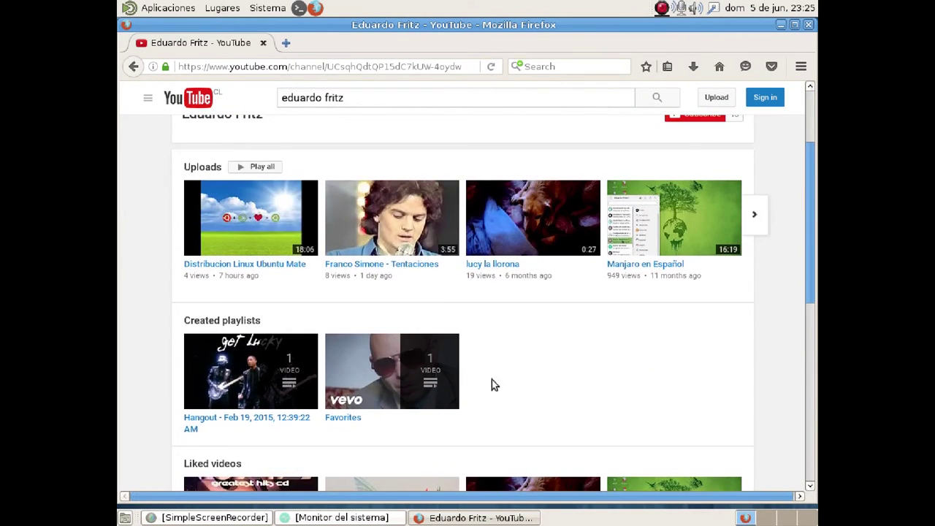
pyautogui.scroll(-4, 492, 380)
pyautogui.scroll(-3, 490, 385)
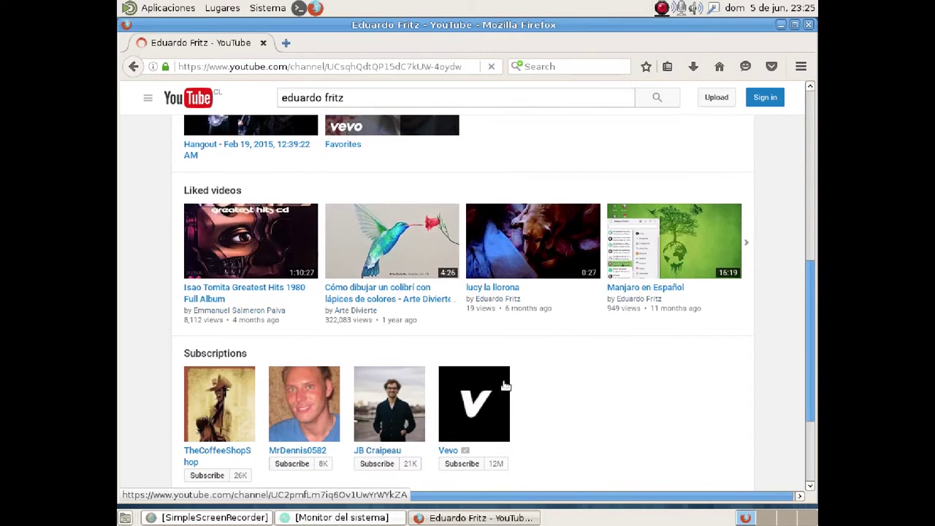
pyautogui.scroll(6, 512, 385)
pyautogui.scroll(3, 523, 386)
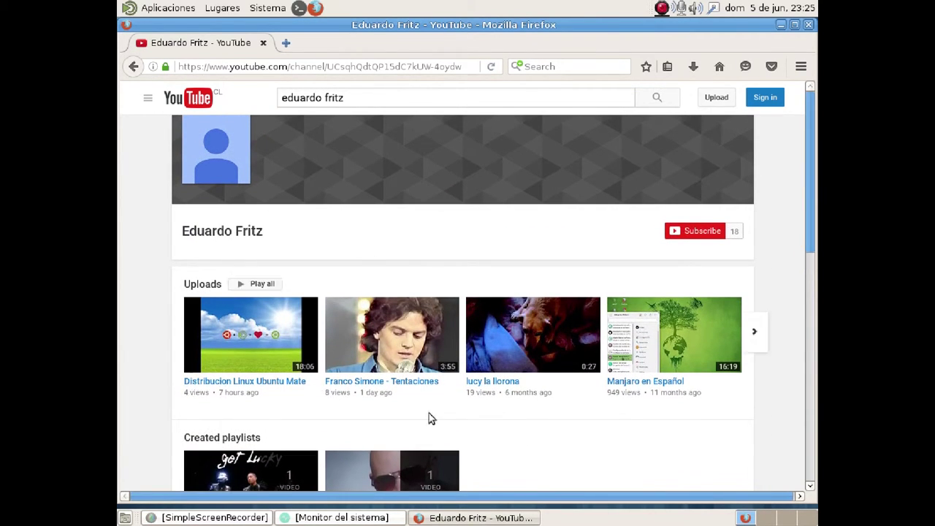
pyautogui.scroll(-1, 501, 428)
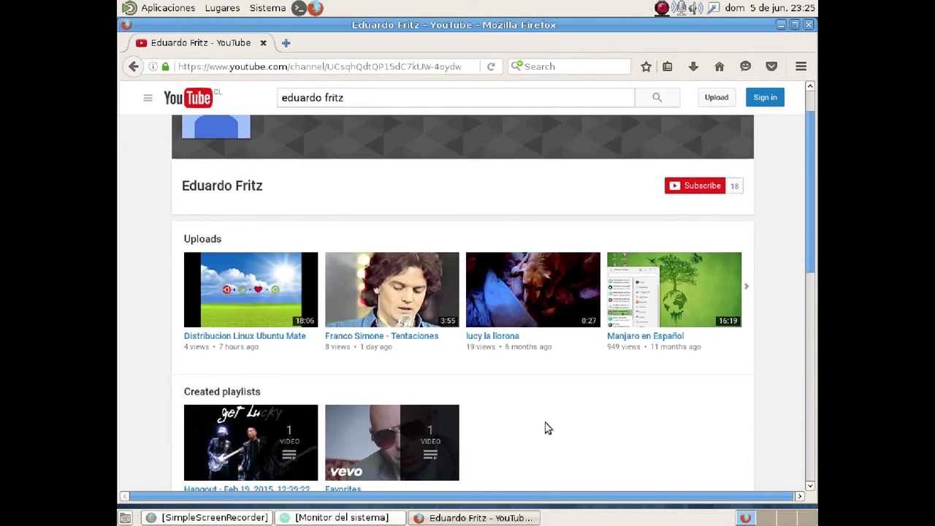
pyautogui.scroll(-3, 548, 428)
pyautogui.scroll(-3, 518, 415)
pyautogui.scroll(-4, 502, 410)
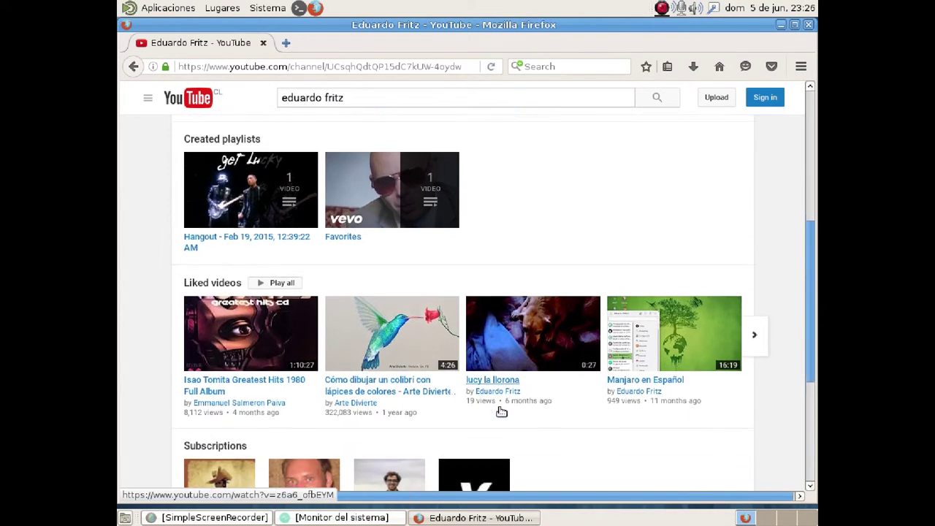
pyautogui.scroll(9, 501, 412)
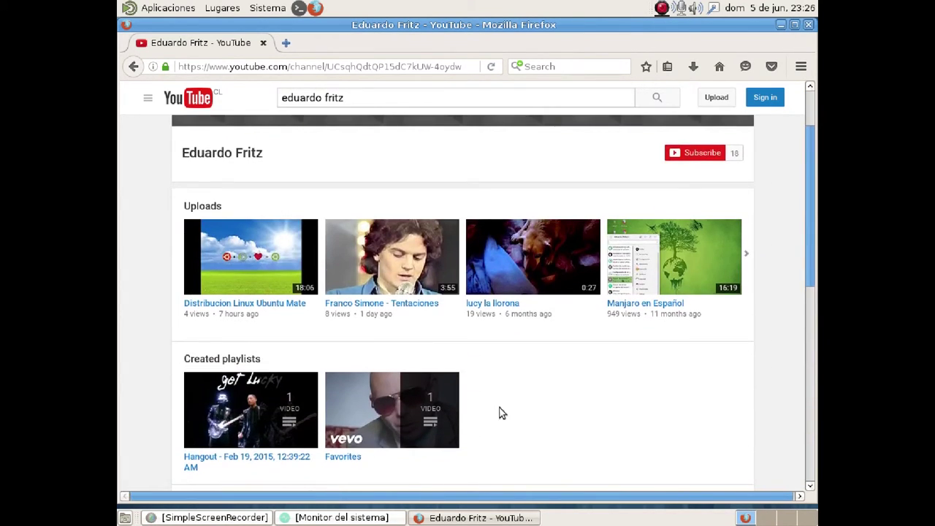
pyautogui.click(754, 255)
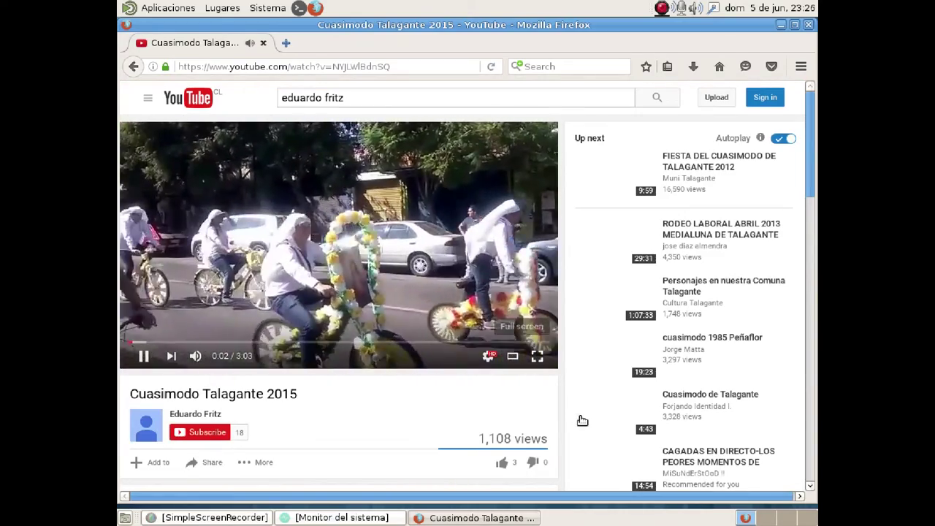
# Play Cuasimodo Talagante 2015 full screen, pause it at 0:20, and return to Firefox's home page
pyautogui.press('f')
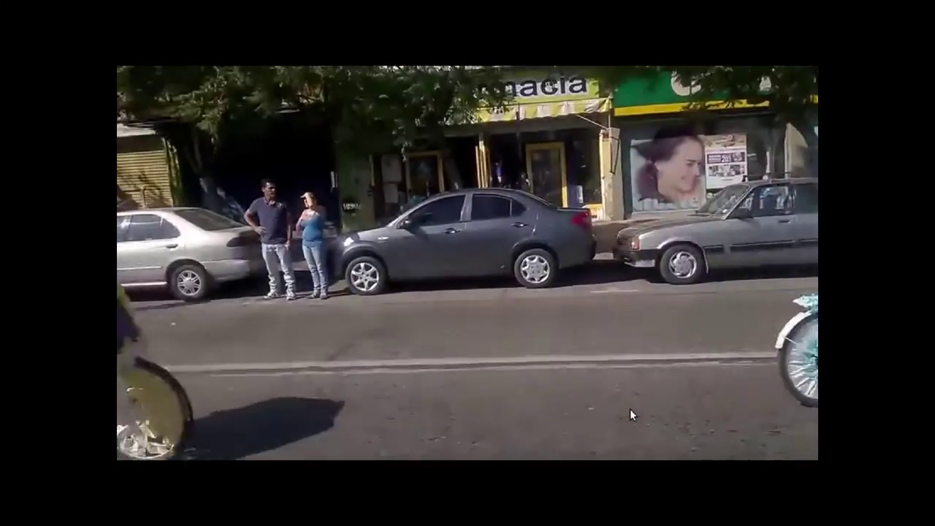
pyautogui.click(630, 408)
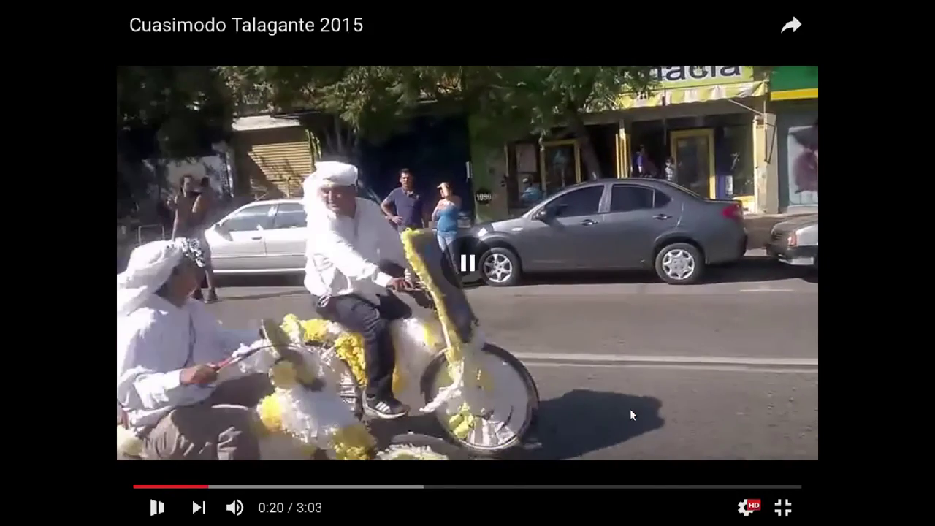
pyautogui.click(786, 510)
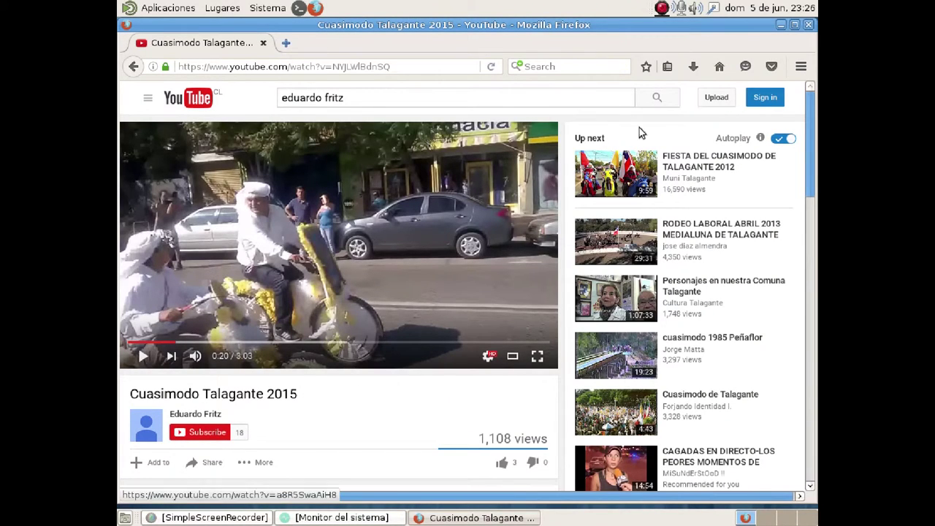
pyautogui.click(720, 67)
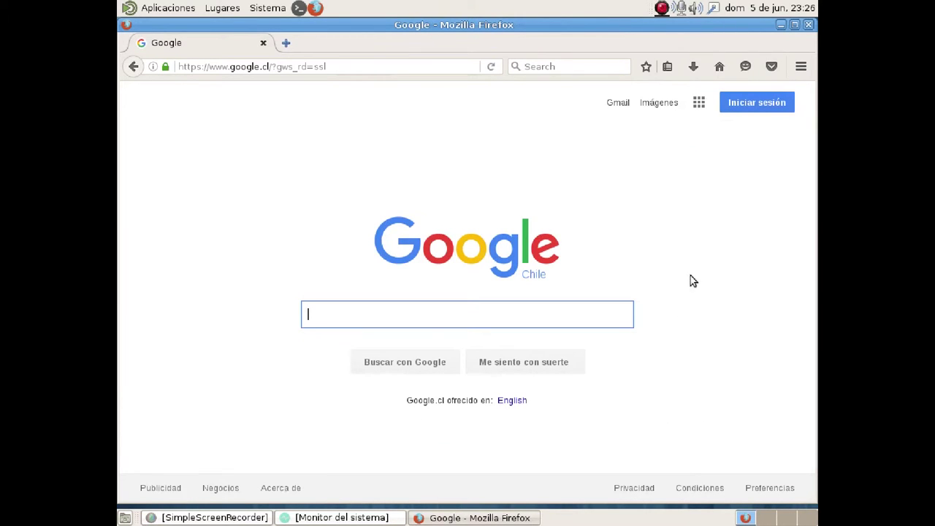
pyautogui.click(809, 26)
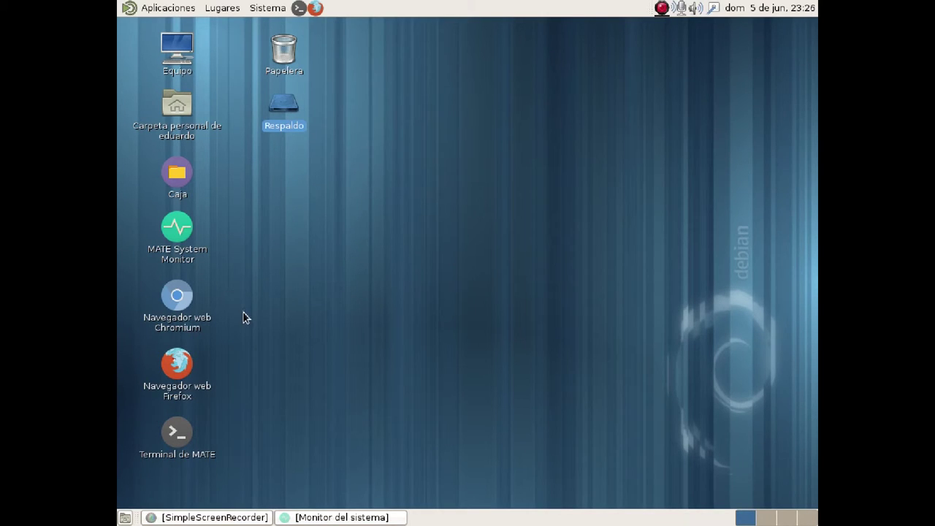
pyautogui.click(165, 11)
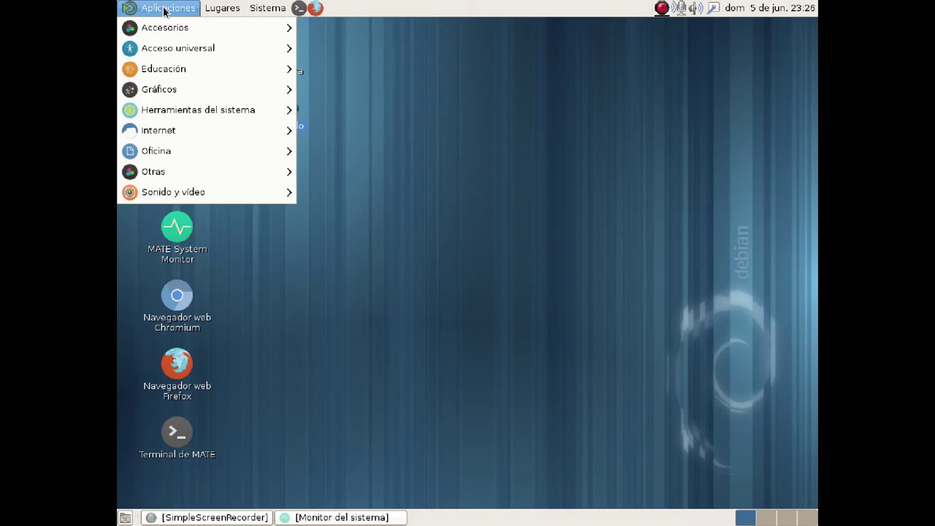
pyautogui.moveTo(229, 196)
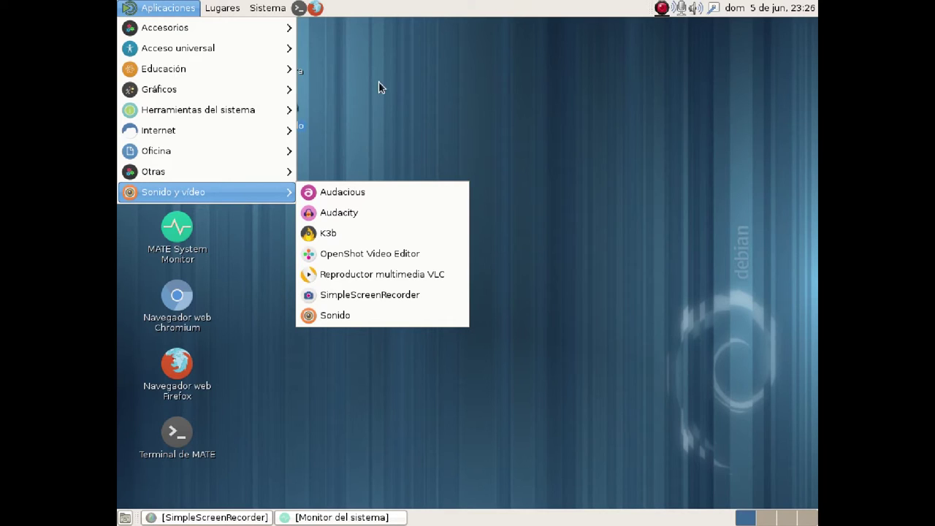
pyautogui.click(361, 55)
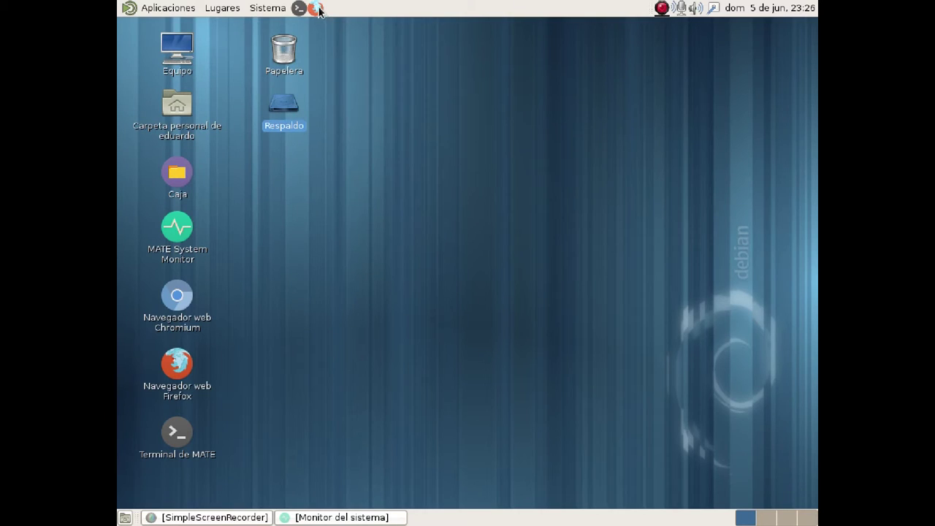
# Start Firefox, Google 'radio bio bio online', and open the Radio Bío result
pyautogui.click(316, 8)
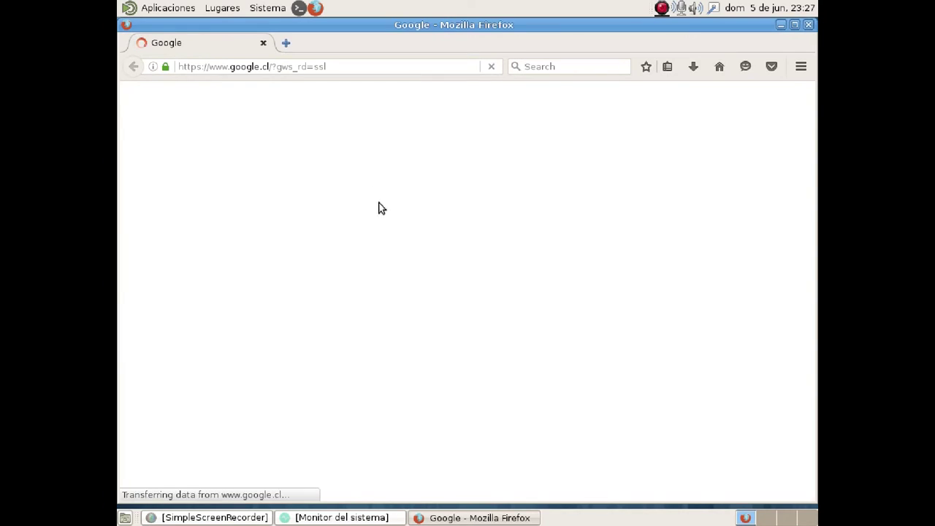
pyautogui.write('r')
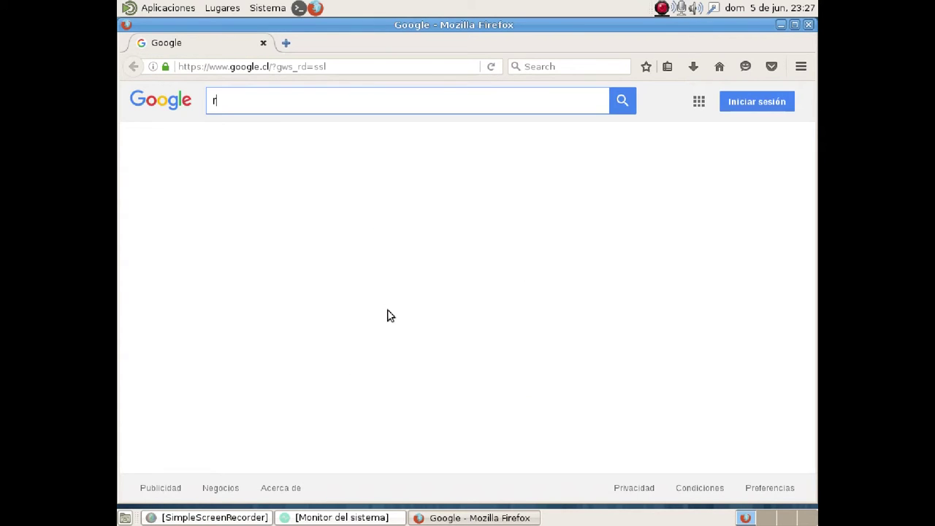
pyautogui.write('adio bio bio')
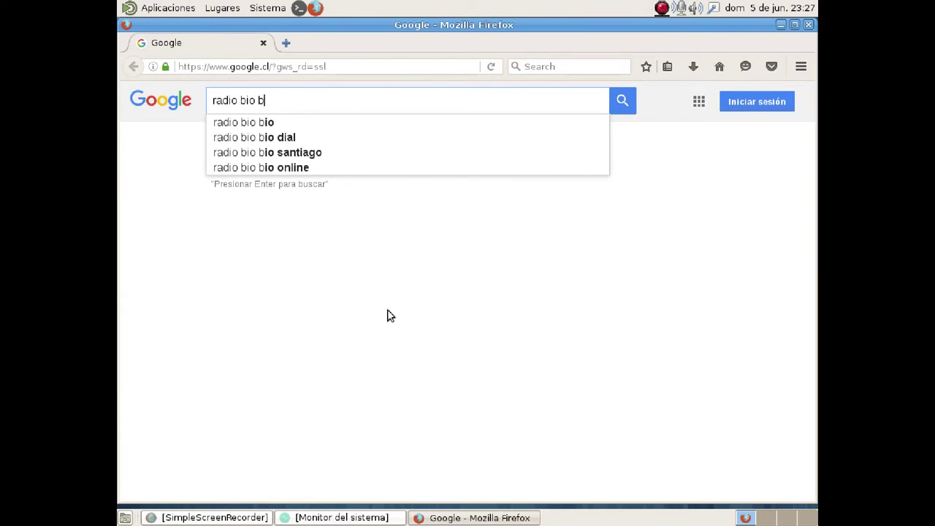
pyautogui.click(328, 167)
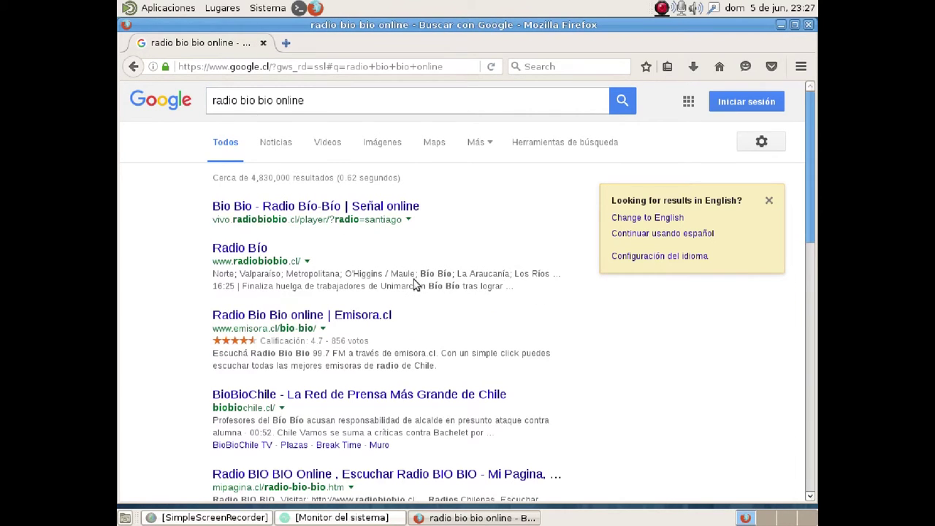
pyautogui.click(251, 248)
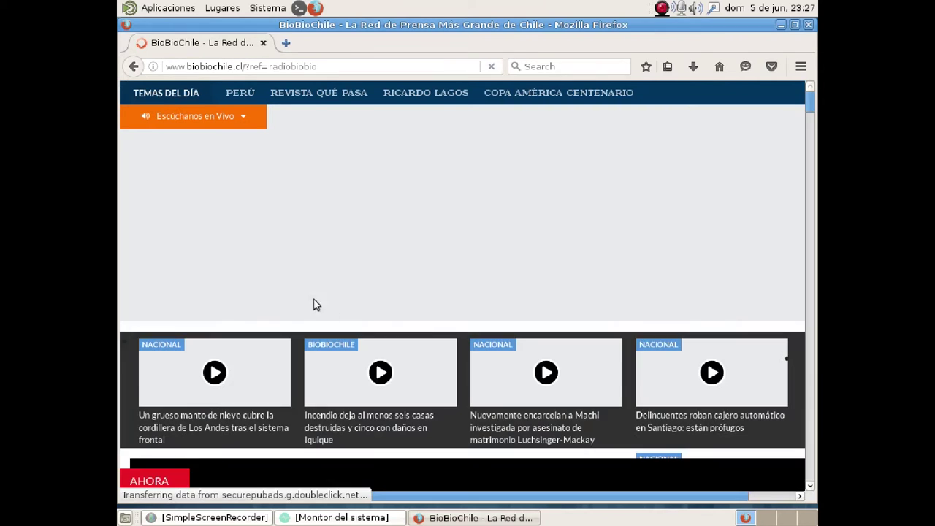
# Open the Santiago live stream, allow and remember Flash, then close the lottery stream tab
pyautogui.click(223, 119)
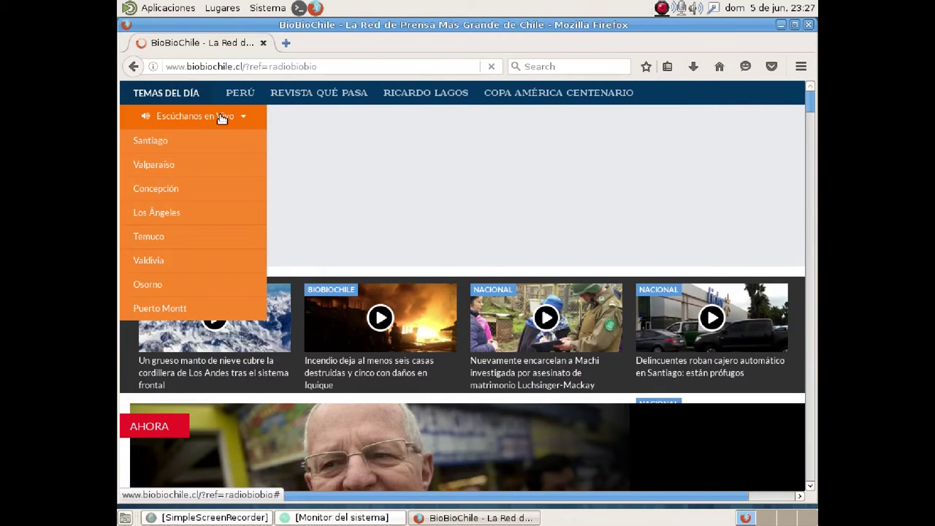
pyautogui.click(153, 143)
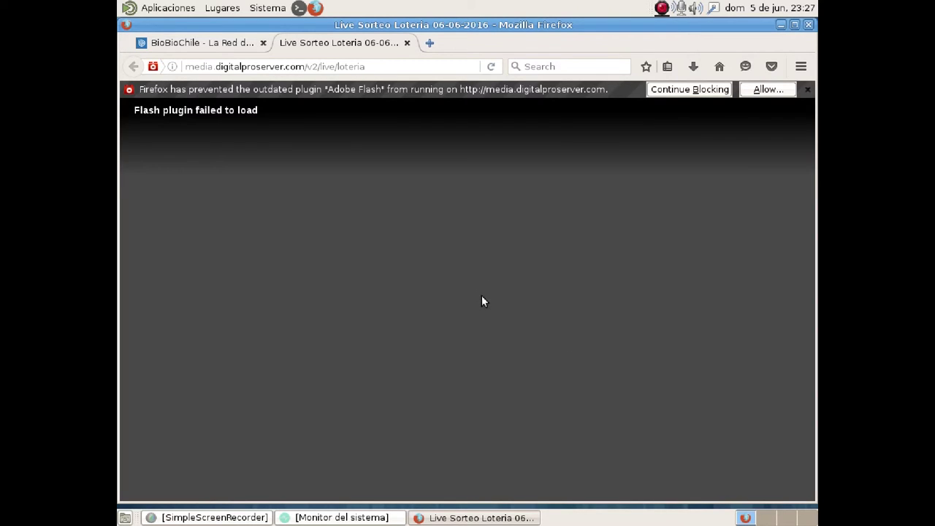
pyautogui.click(751, 92)
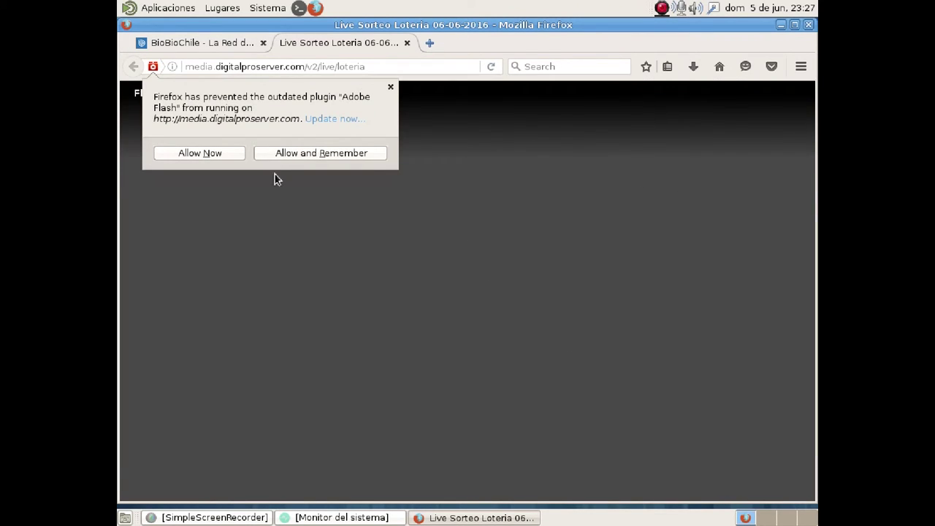
pyautogui.click(282, 154)
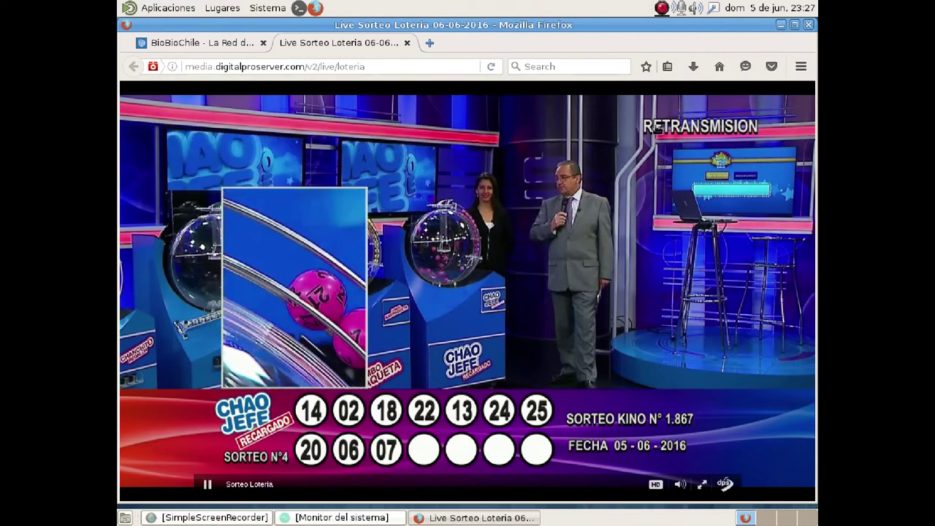
pyautogui.click(407, 43)
pyautogui.moveTo(196, 132)
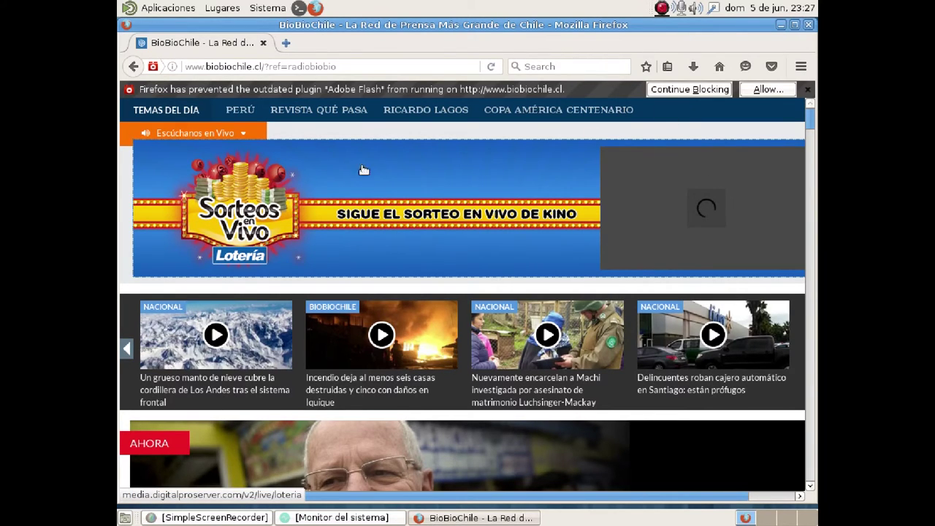
# Open the Santiago radio player, allow and remember Flash, and set the volume to 41
pyautogui.click(175, 134)
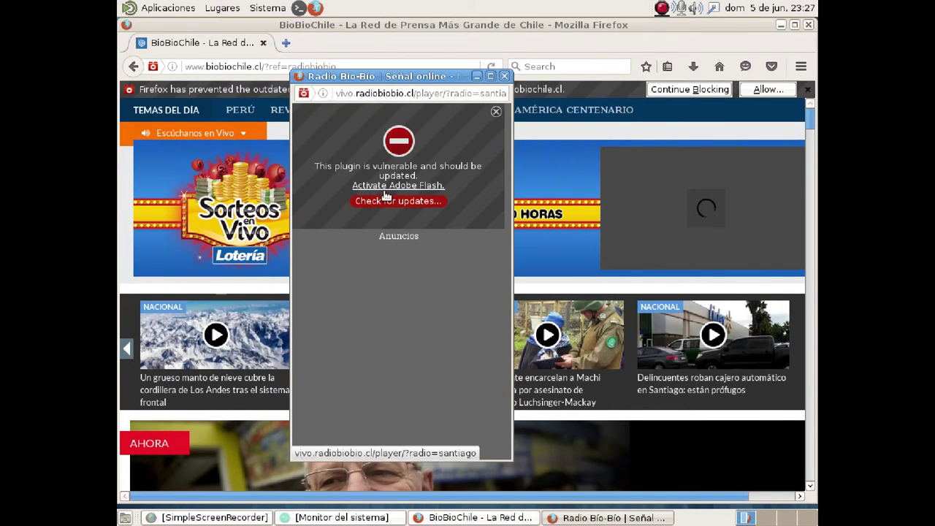
pyautogui.click(395, 140)
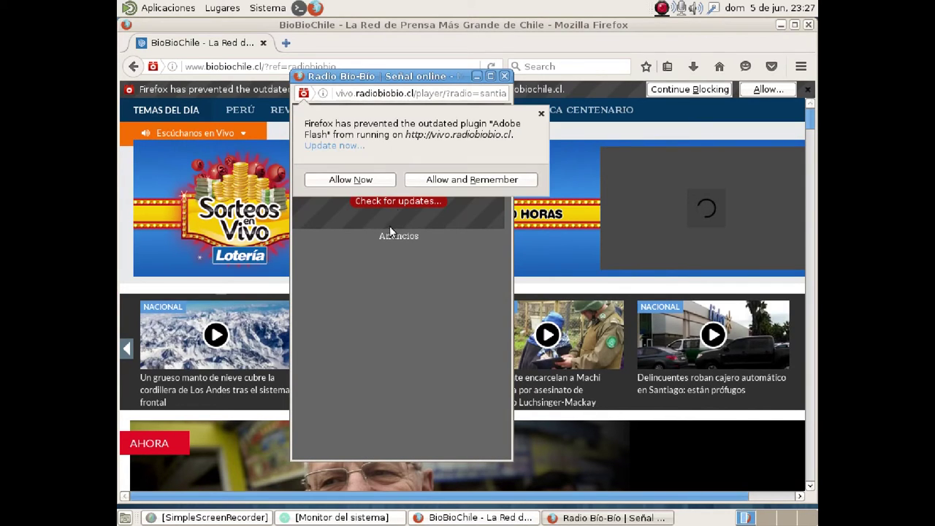
pyautogui.click(430, 183)
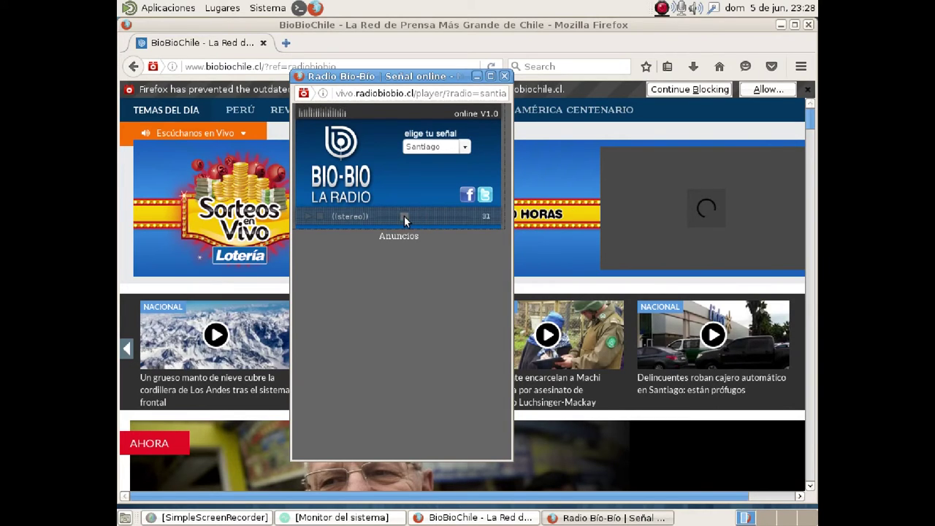
pyautogui.moveTo(395, 216); pyautogui.dragTo(393, 217)
pyautogui.moveTo(393, 217); pyautogui.dragTo(414, 220)
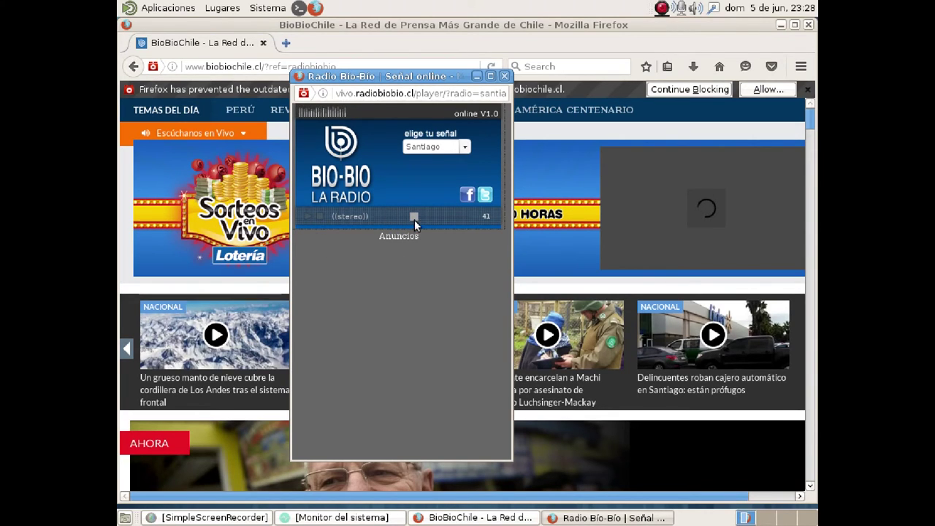
# Switch the signal to Concepción, lower volume to 16, stop, close the player, and quit Firefox
pyautogui.click(467, 149)
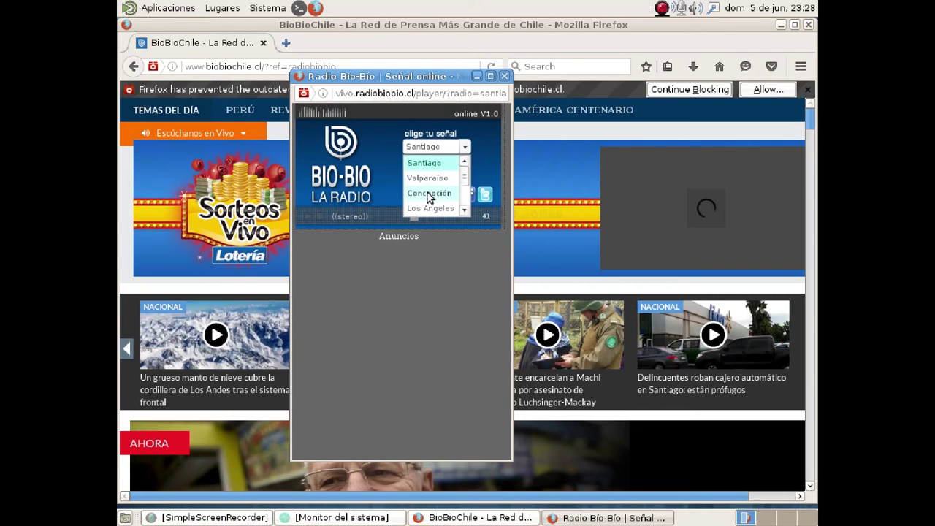
pyautogui.click(431, 193)
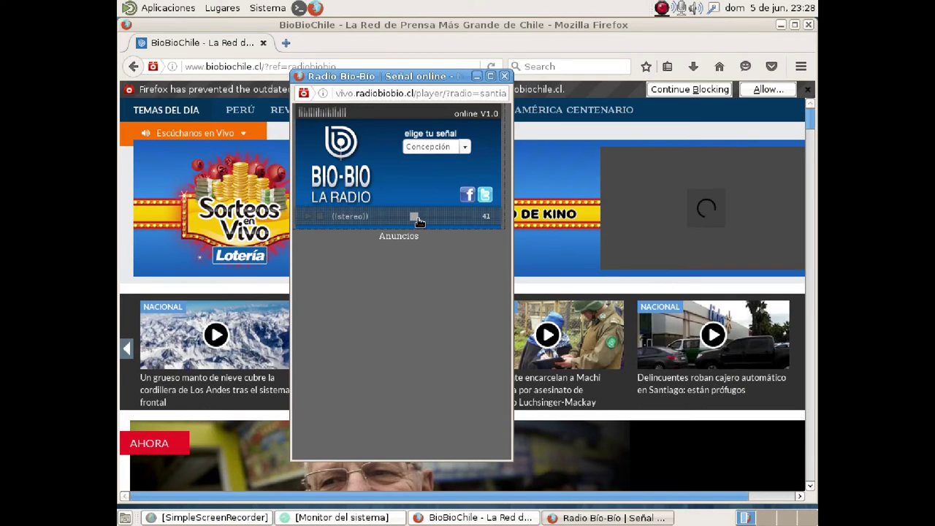
pyautogui.moveTo(414, 217); pyautogui.dragTo(389, 218)
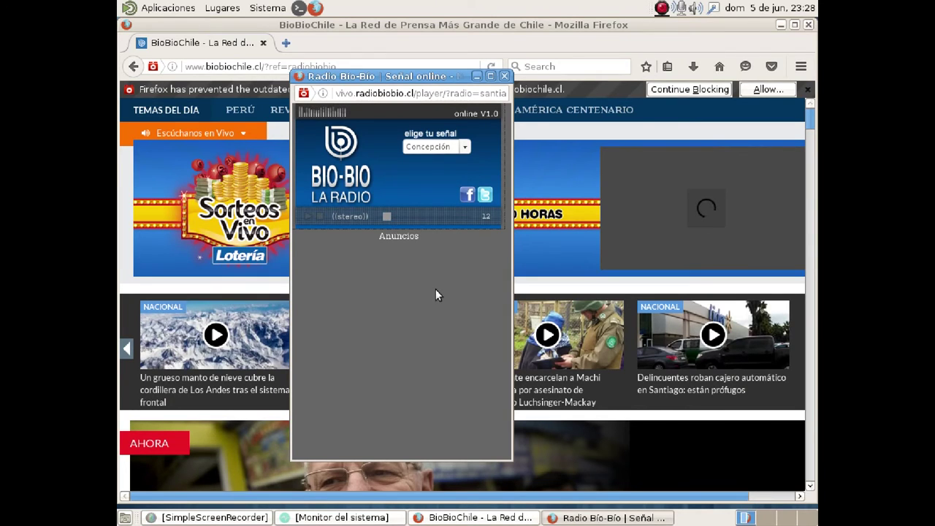
pyautogui.click(320, 217)
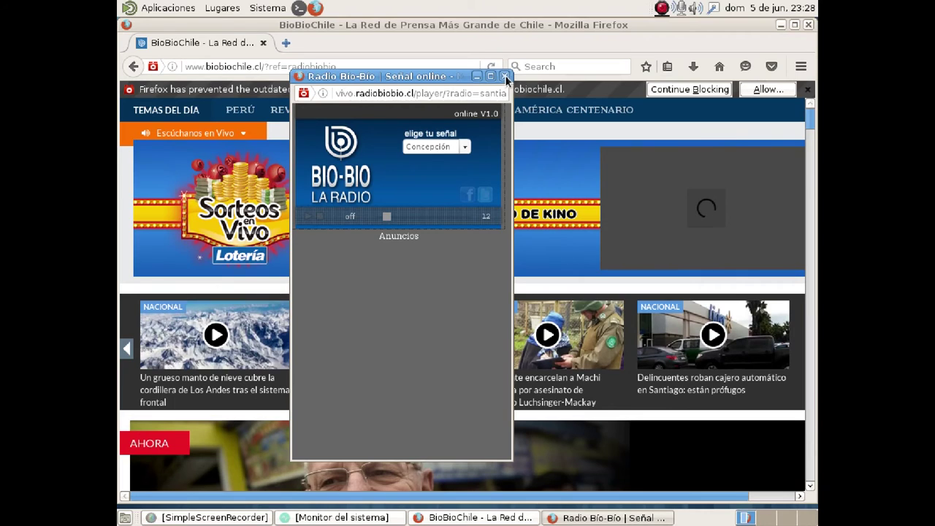
pyautogui.click(504, 76)
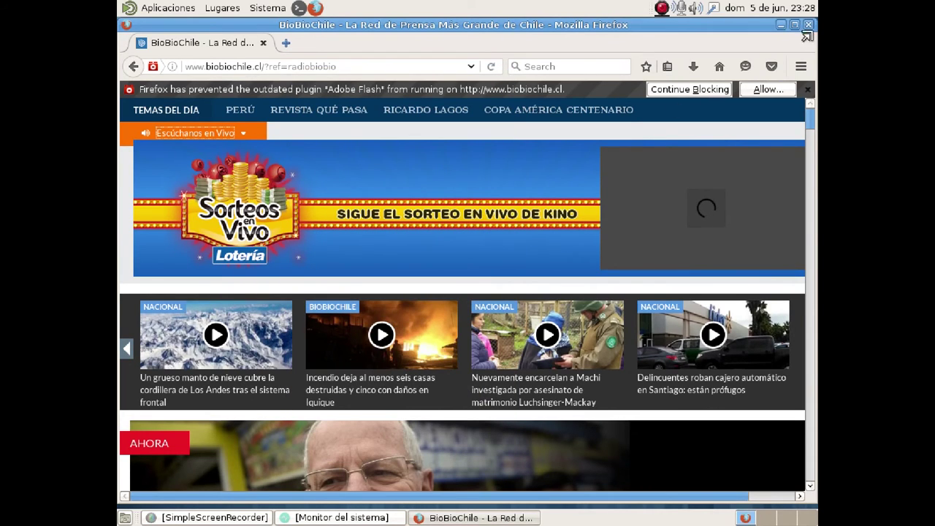
pyautogui.hotkey('ctrl', 'q')
# Deselect the desktop icons, restore the minimized Monitor del sistema, and quit it with Ctrl+Q
pyautogui.click(449, 287)
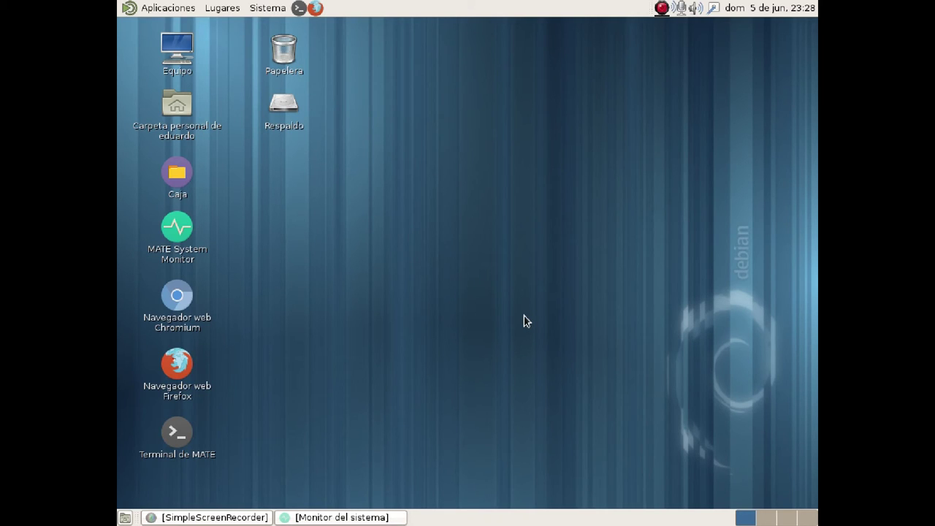
pyautogui.click(398, 517)
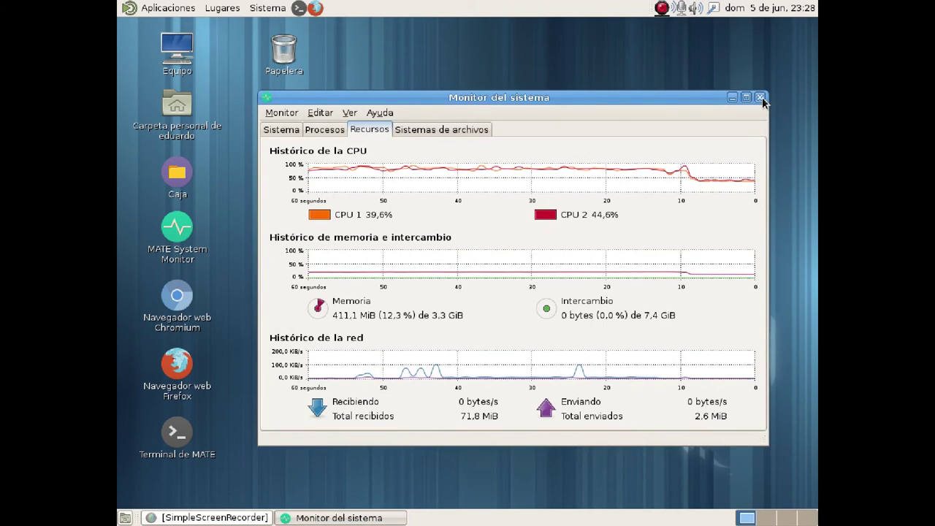
pyautogui.hotkey('ctrl', 'q')
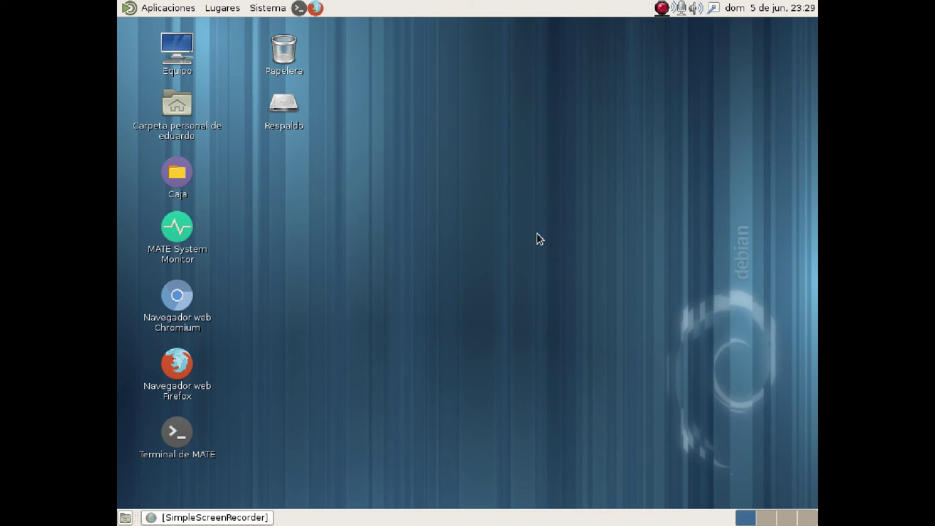
# Launch MATE System Monitor from Herramientas del sistema, show the Sistema overview, and move the window lower-right
pyautogui.click(173, 9)
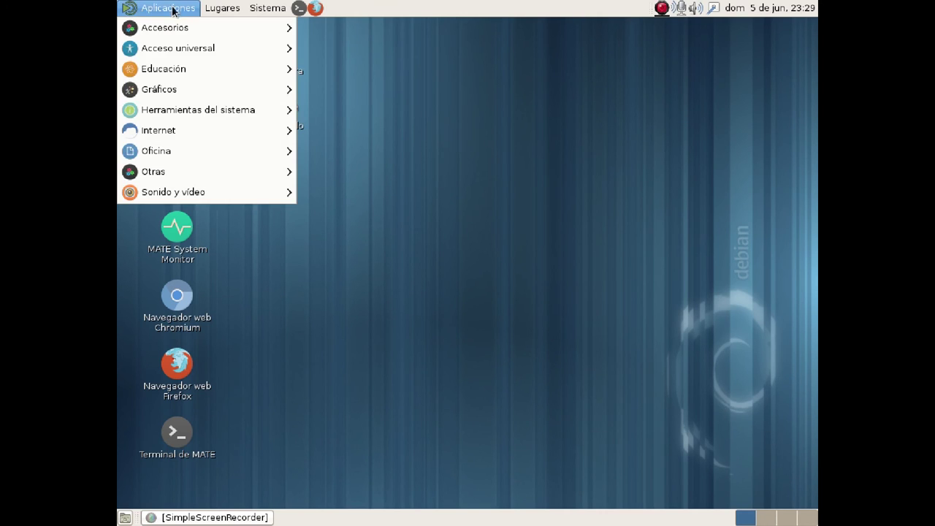
pyautogui.moveTo(228, 110)
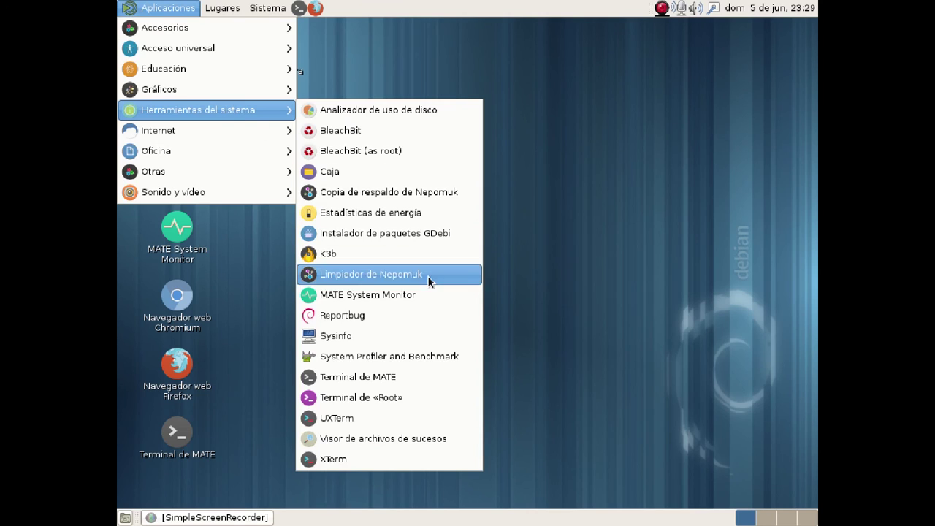
pyautogui.click(438, 296)
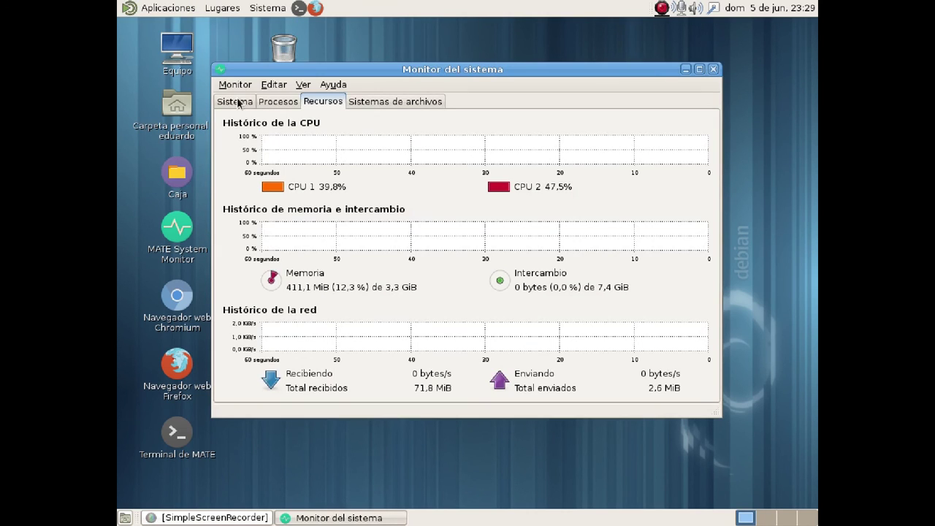
pyautogui.click(236, 102)
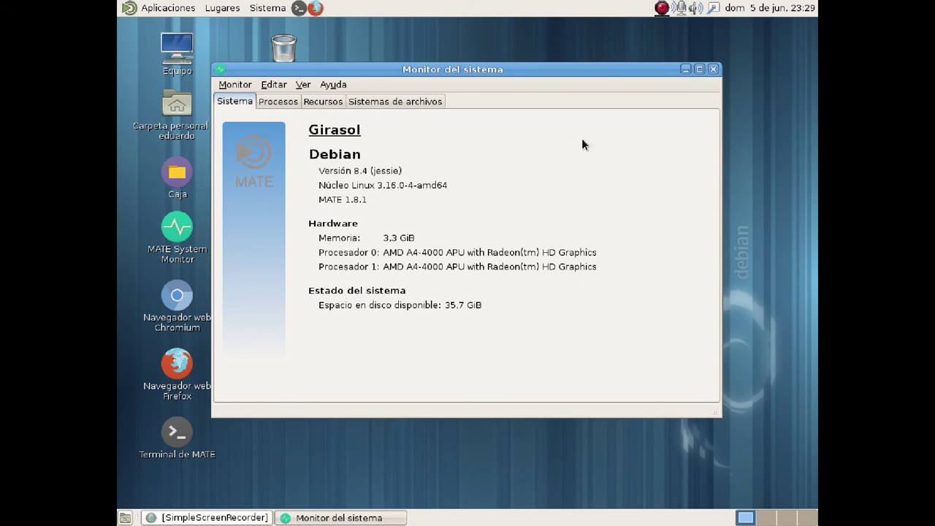
pyautogui.moveTo(512, 70); pyautogui.dragTo(554, 100)
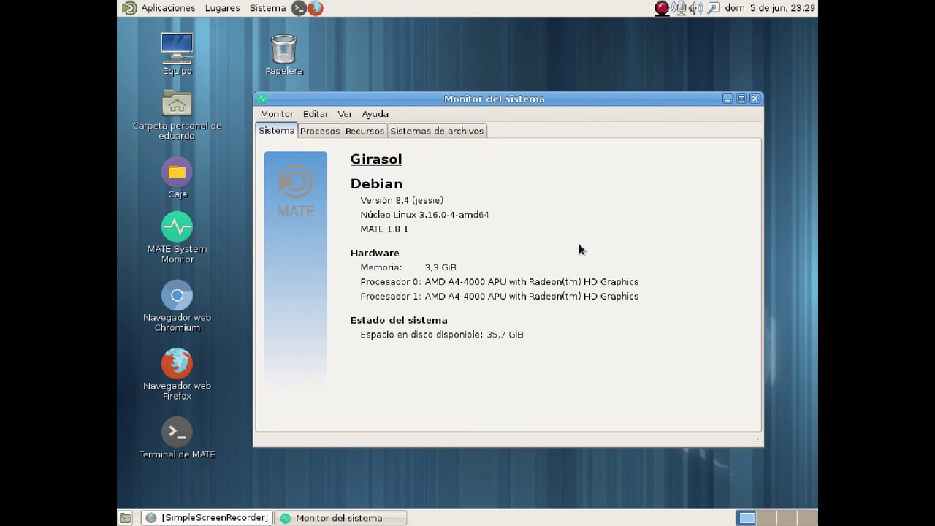